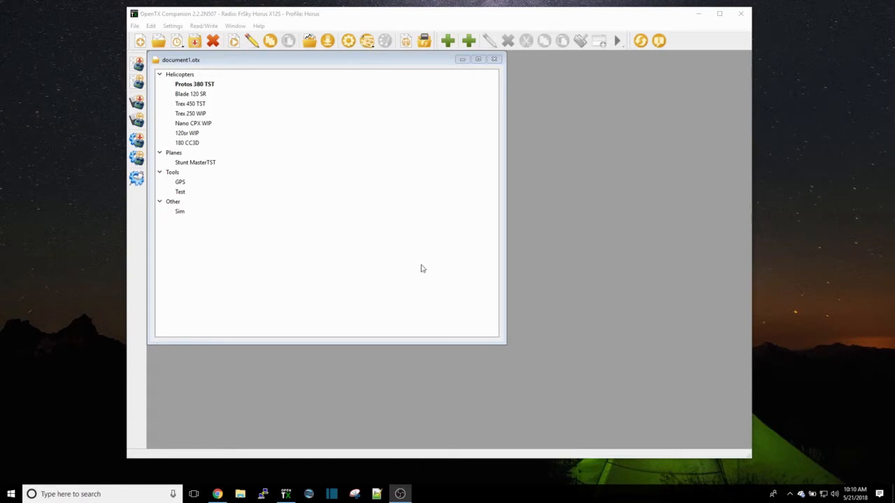
Copy the Trex 250 WIP model, then create a new document with its model category named "move"
{"action": "right_click", "coordinate": [184, 118]}
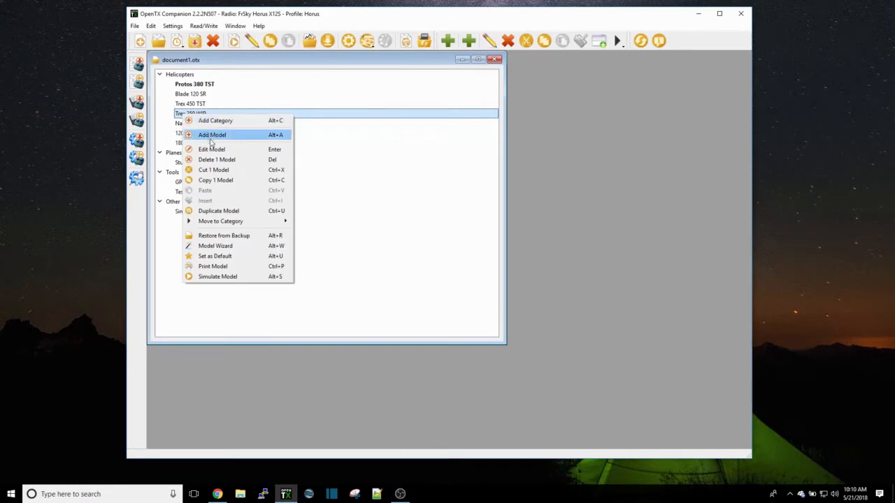
{"action": "left_click", "coordinate": [220, 171]}
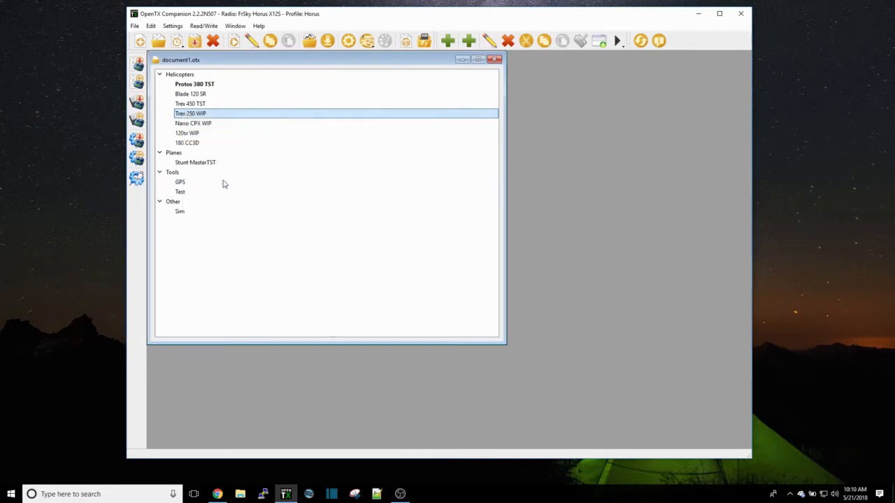
{"action": "left_click", "coordinate": [135, 25]}
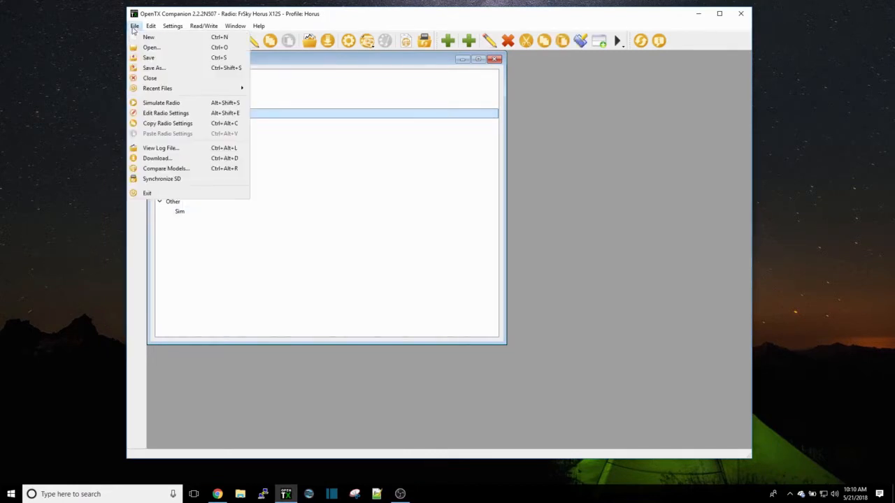
{"action": "left_click", "coordinate": [147, 37]}
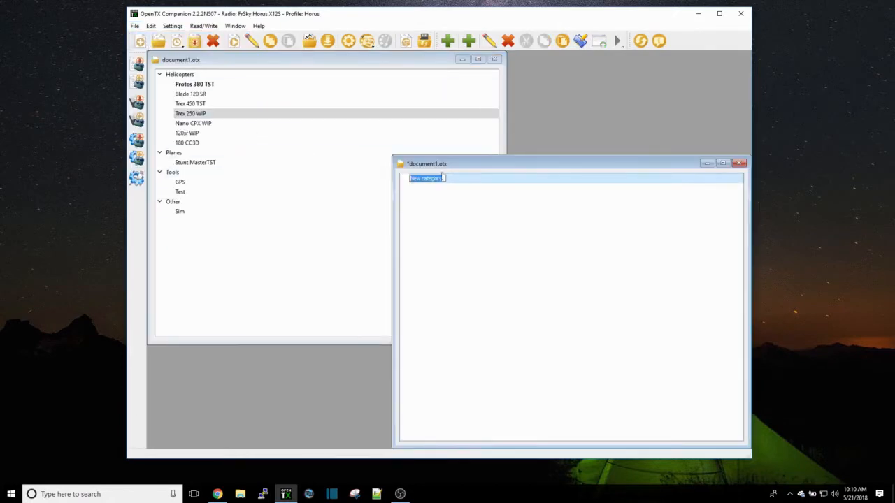
{"action": "type", "text": "mod"}
{"action": "key", "text": "BackSpace"}
{"action": "type", "text": "ve"}
{"action": "key", "text": "Return"}
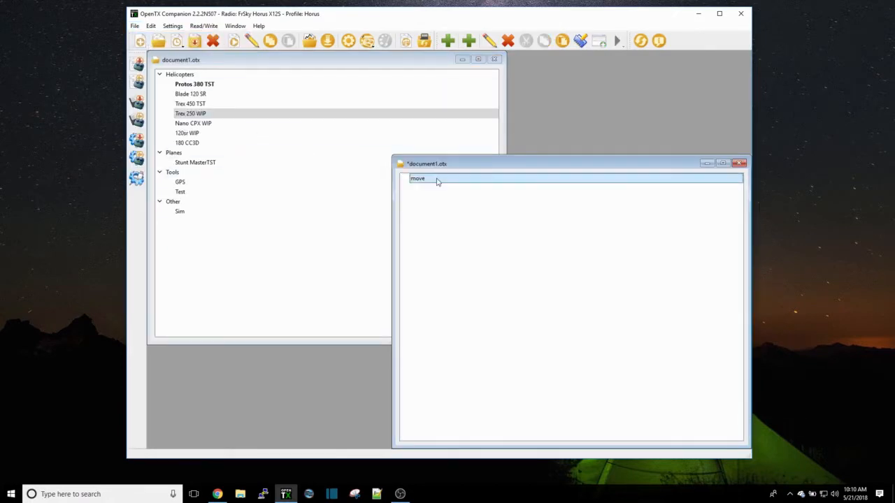
Add a model to the move category without the wizard and replace it with the copied Trex 250 WIP model
{"action": "right_click", "coordinate": [426, 191]}
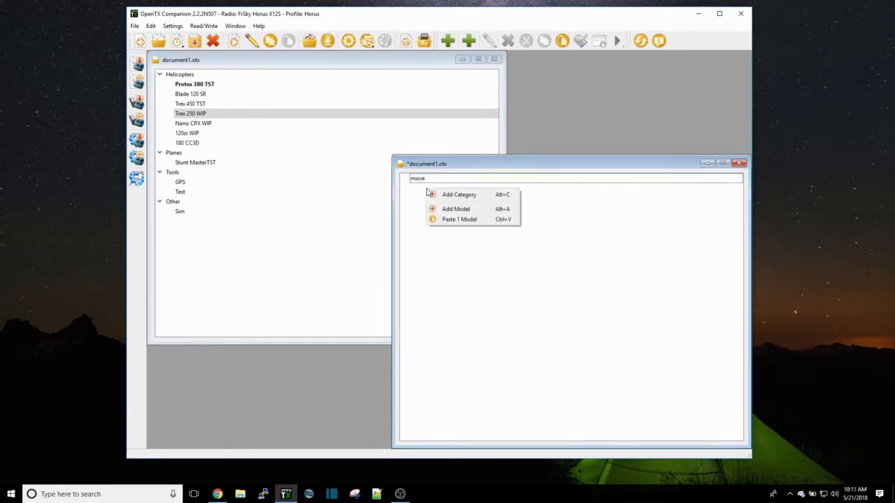
{"action": "left_click", "coordinate": [463, 210]}
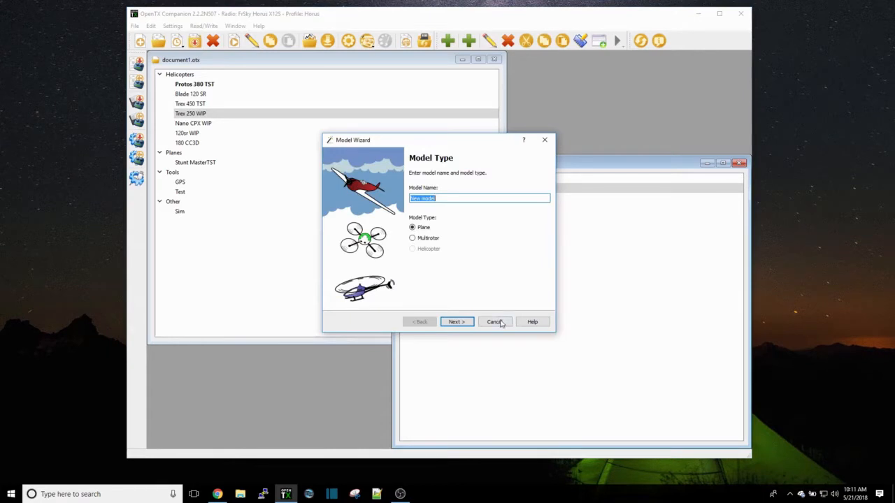
{"action": "left_click", "coordinate": [492, 322]}
{"action": "right_click", "coordinate": [437, 189]}
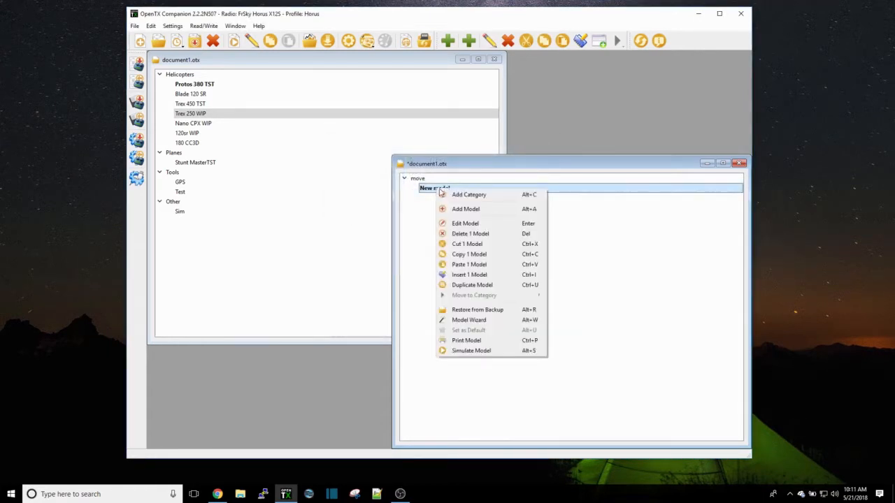
{"action": "left_click", "coordinate": [475, 264]}
{"action": "left_click", "coordinate": [462, 250]}
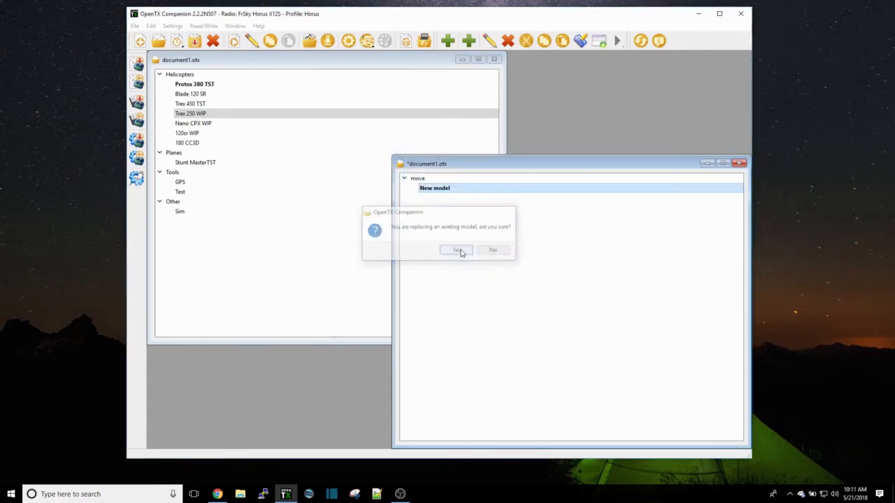
{"action": "left_click_drag", "start_coordinate": [481, 163], "coordinate": [406, 127]}
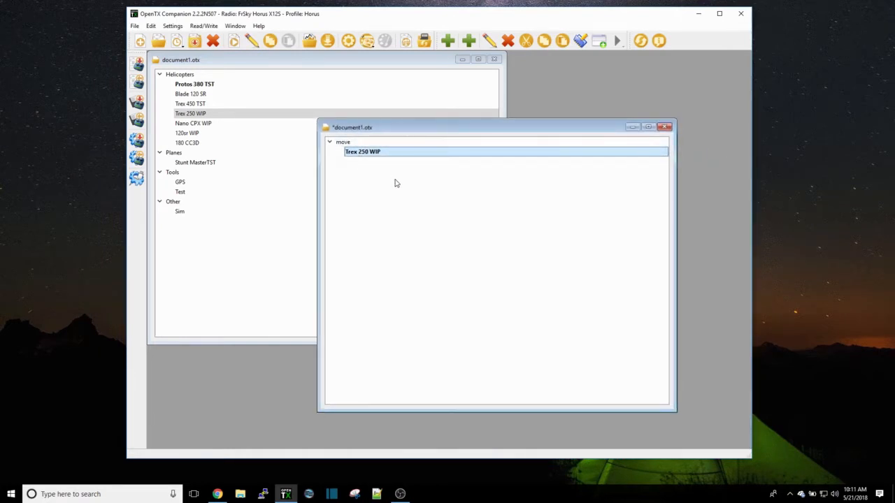
{"action": "right_click", "coordinate": [376, 154]}
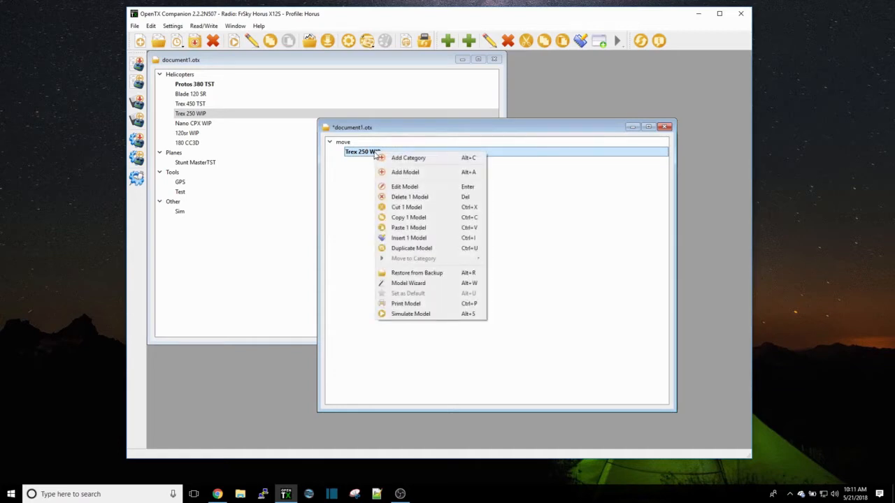
{"action": "left_click", "coordinate": [365, 172]}
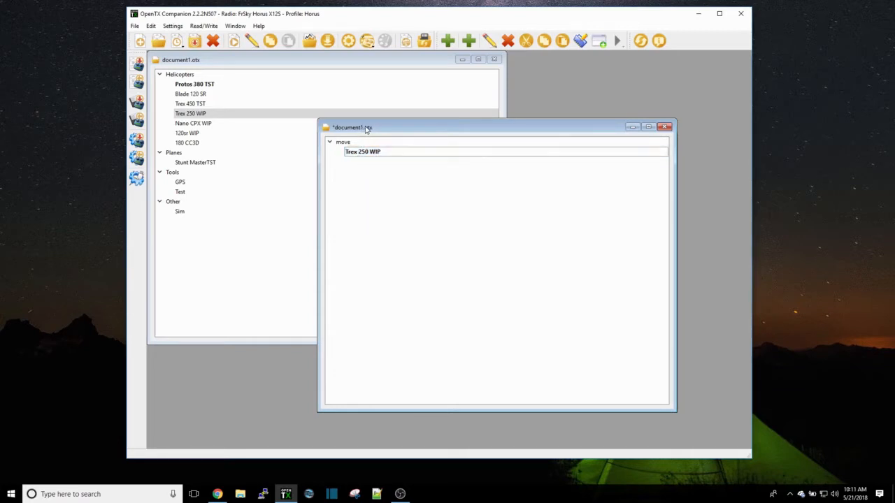
Save the new document as 250_move.otx in the 9xrpro folder
{"action": "left_click", "coordinate": [136, 28]}
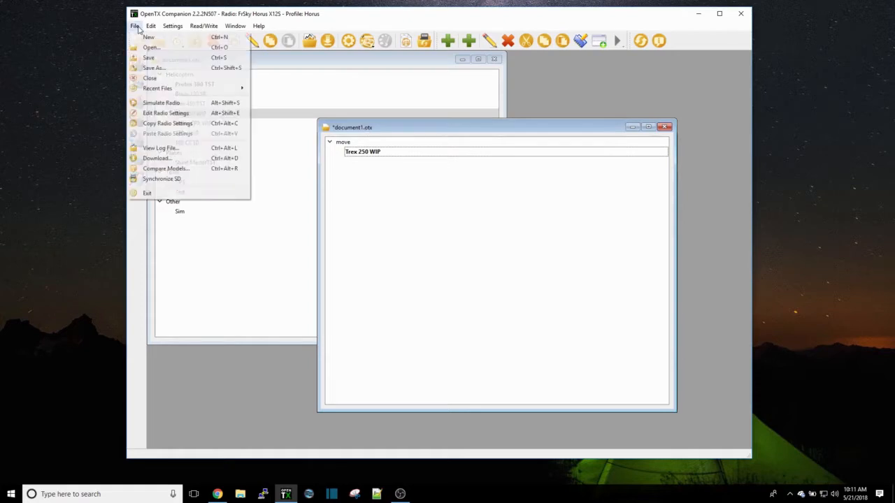
{"action": "left_click", "coordinate": [149, 58]}
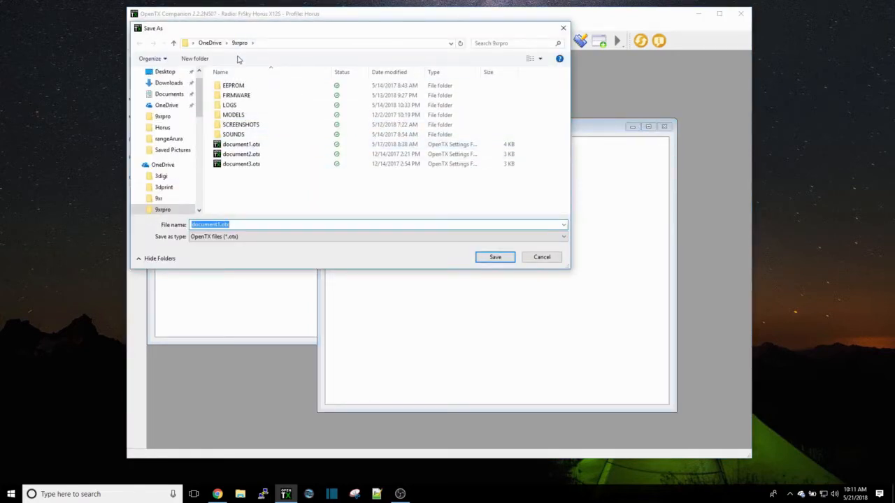
{"action": "left_click", "coordinate": [221, 224]}
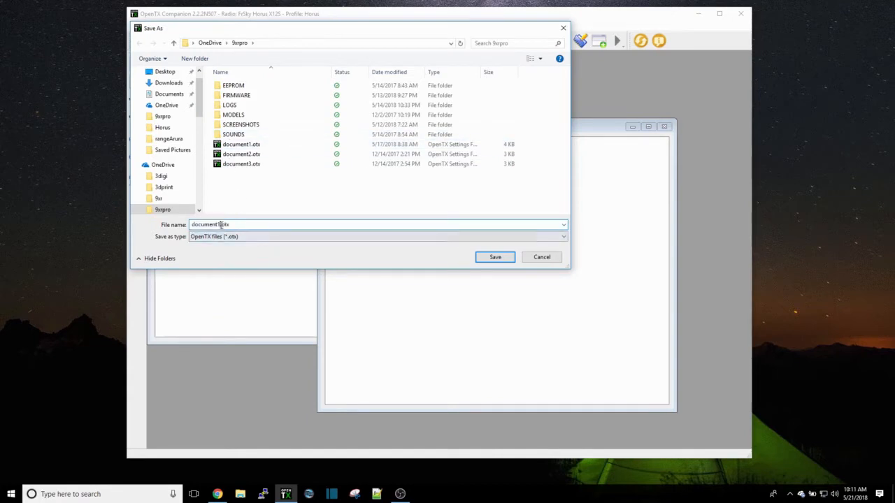
{"action": "left_click_drag", "start_coordinate": [221, 224], "coordinate": [177, 231]}
{"action": "type", "text": "250_move"}
{"action": "left_click", "coordinate": [496, 257]}
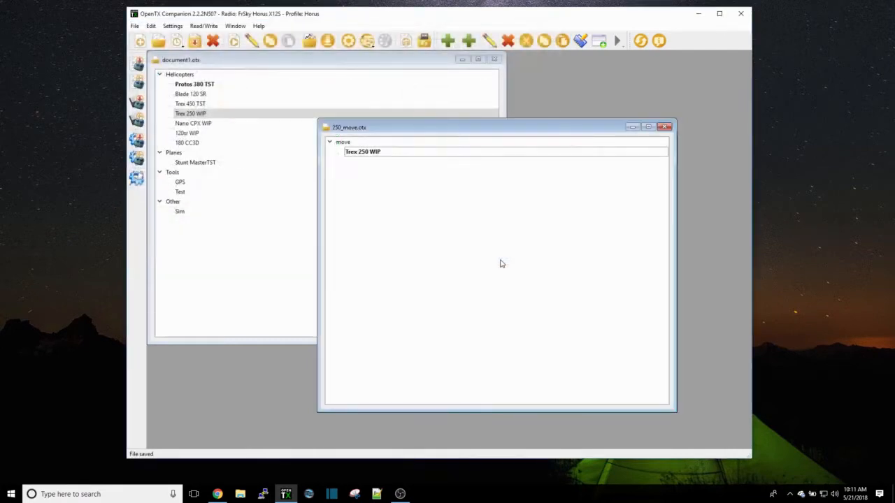
Close both open documents and switch the radio profile to 9XR-PRO
{"action": "left_click", "coordinate": [664, 127]}
{"action": "left_click", "coordinate": [495, 59]}
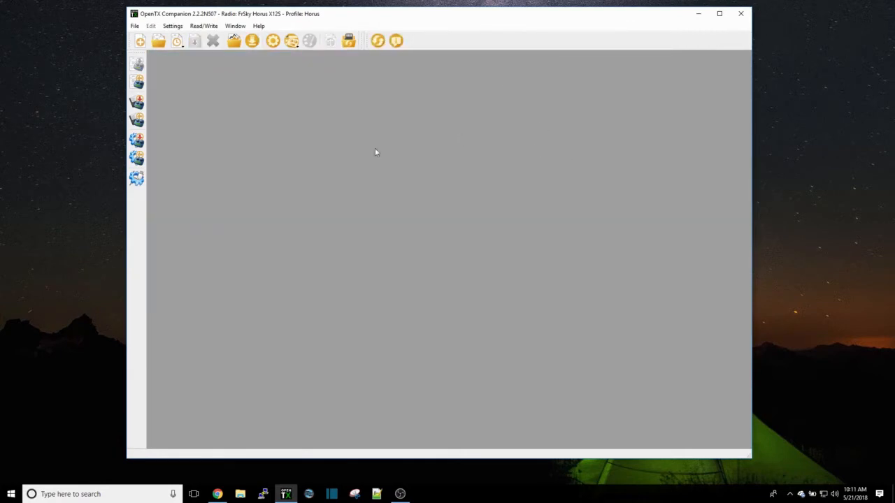
{"action": "left_click", "coordinate": [171, 27]}
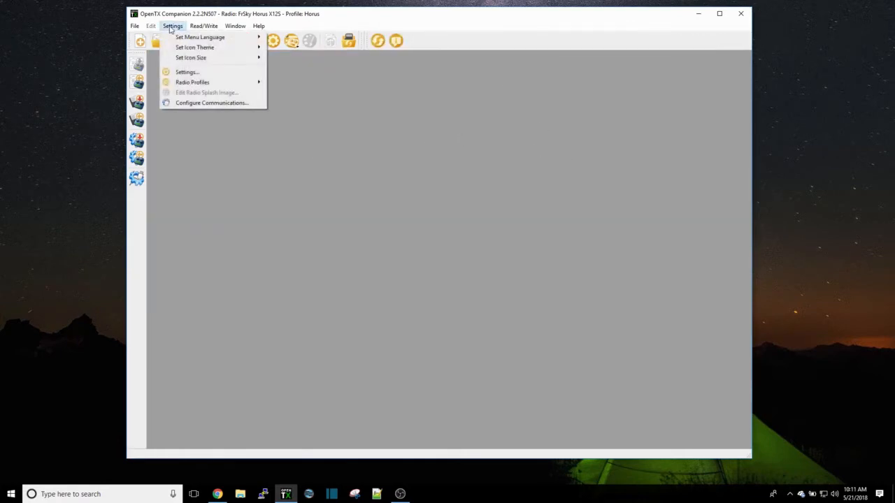
{"action": "mouse_move", "coordinate": [193, 84]}
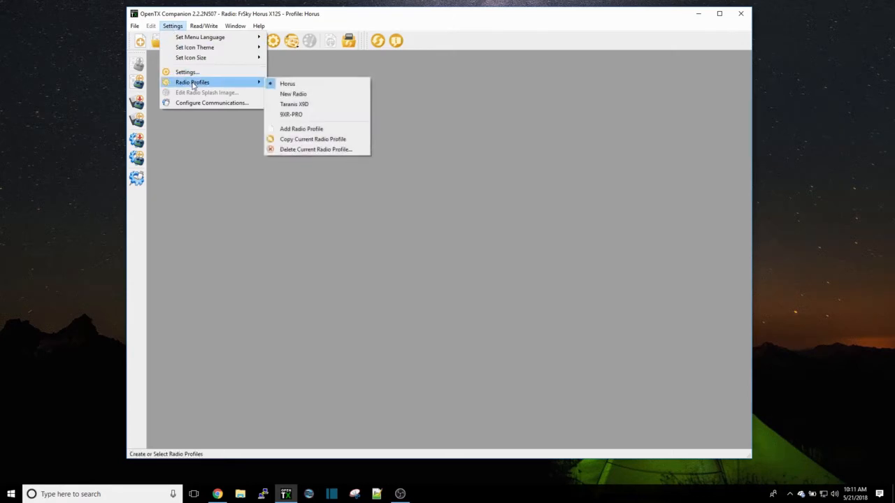
{"action": "left_click", "coordinate": [299, 116]}
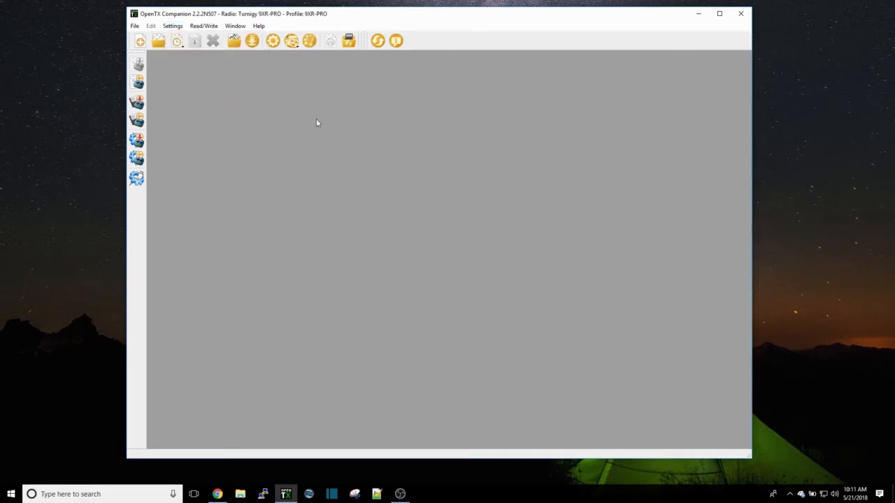
Open 250_move.otx under the 9XR-PRO profile and accept converting its models and settings
{"action": "left_click", "coordinate": [135, 28]}
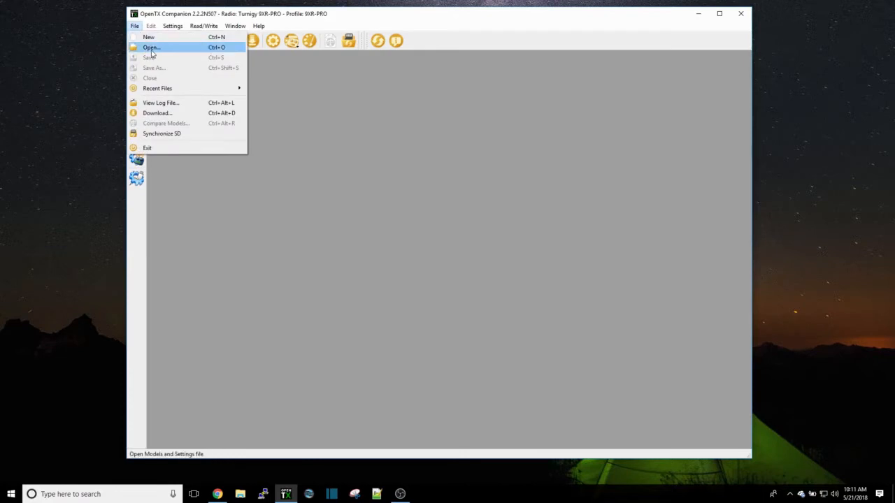
{"action": "left_click", "coordinate": [151, 49]}
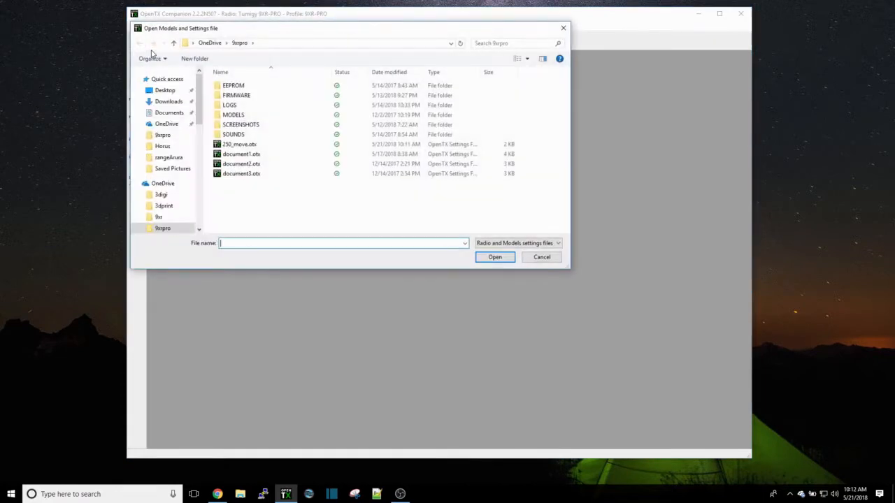
{"action": "double_click", "coordinate": [249, 148]}
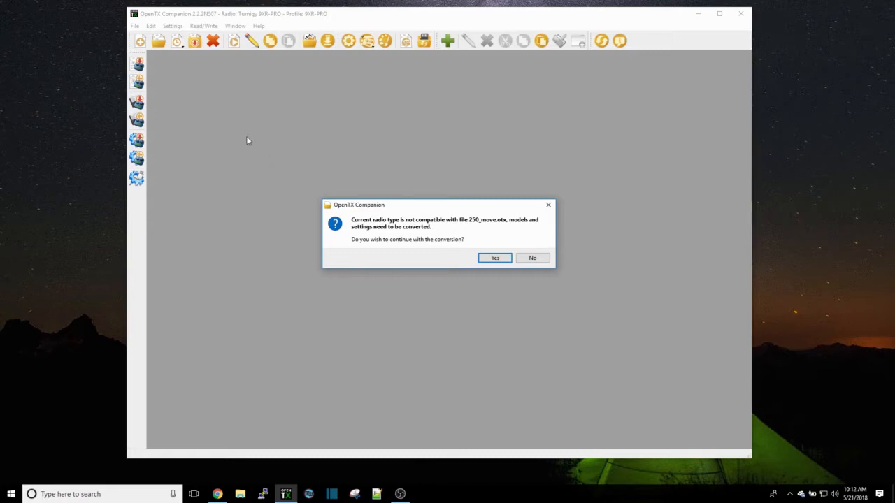
{"action": "left_click", "coordinate": [494, 259]}
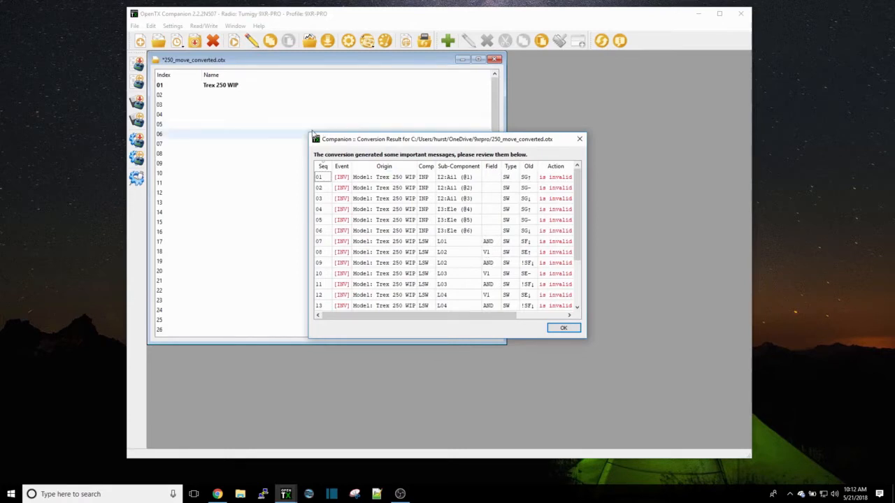
Enlarge the conversion result window, copy all its rows as comma-delimited text (CSV), and close it
{"action": "left_click_drag", "start_coordinate": [311, 133], "coordinate": [195, 60]}
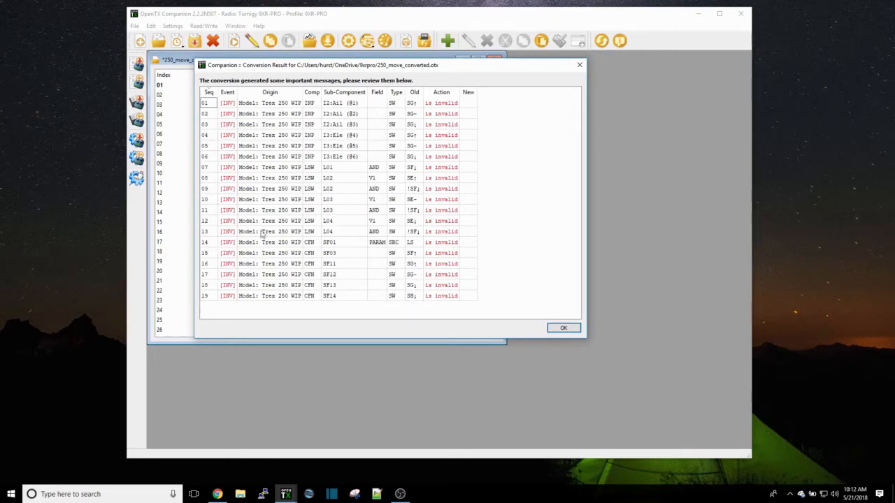
{"action": "left_click_drag", "start_coordinate": [468, 299], "coordinate": [210, 102]}
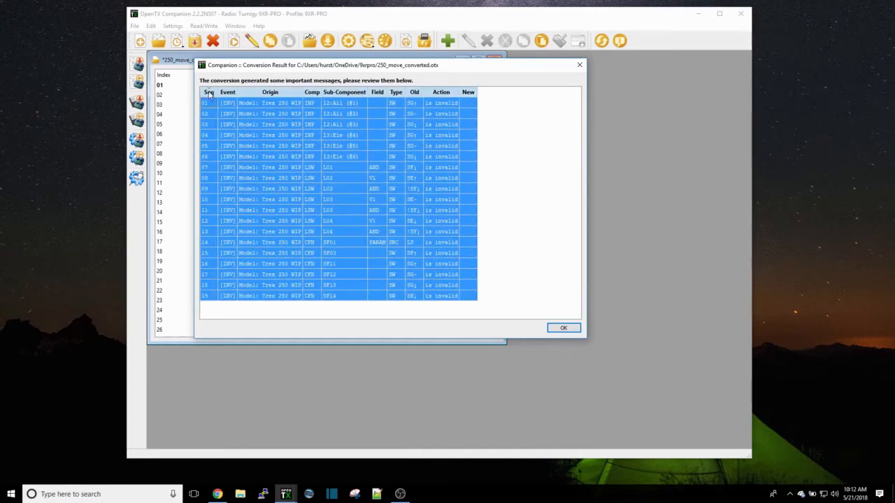
{"action": "right_click", "coordinate": [212, 92]}
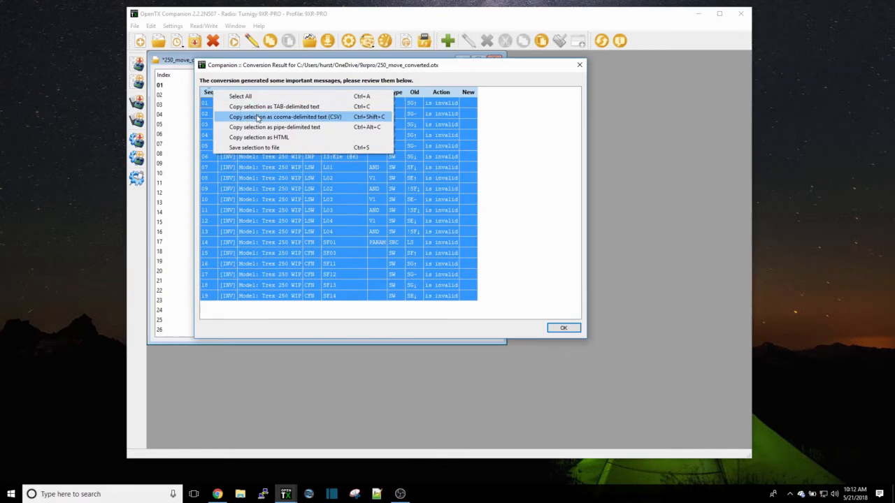
{"action": "left_click", "coordinate": [257, 118]}
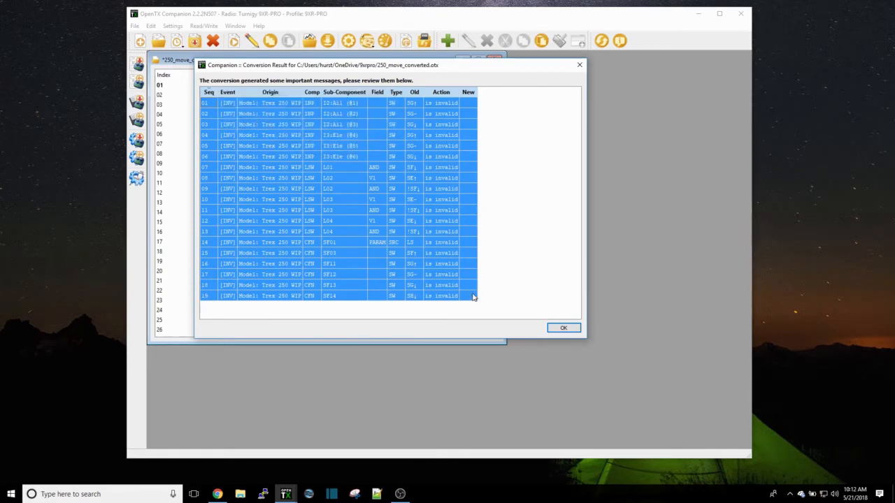
{"action": "right_click", "coordinate": [295, 173]}
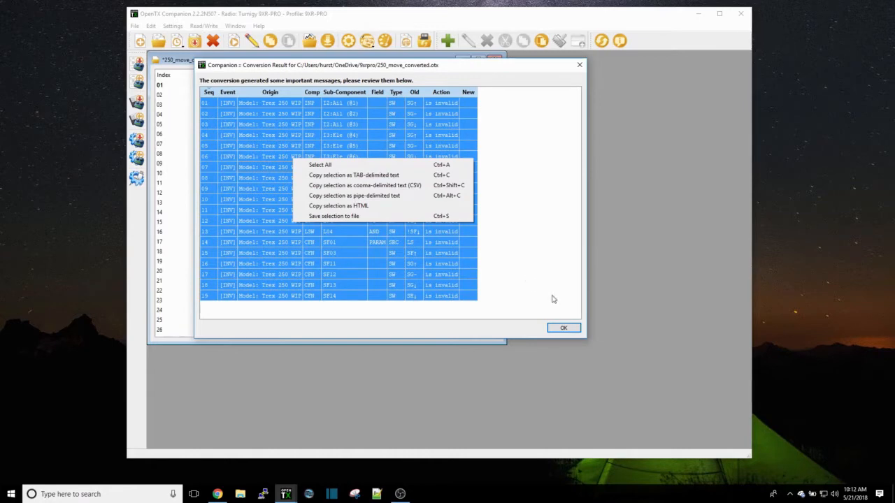
{"action": "left_click", "coordinate": [569, 328]}
{"action": "left_click", "coordinate": [568, 328]}
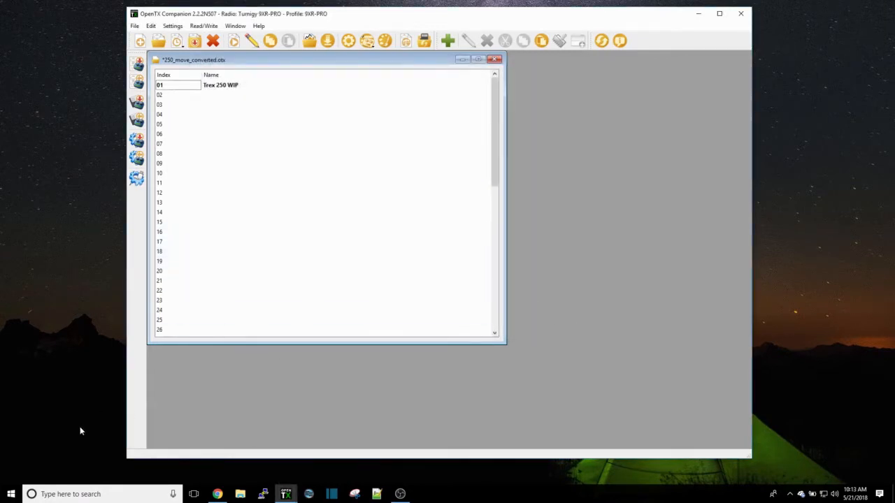
Open LibreOffice Calc and paste the copied conversion messages at cell A1, importing them as comma-separated text
{"action": "left_click", "coordinate": [11, 494]}
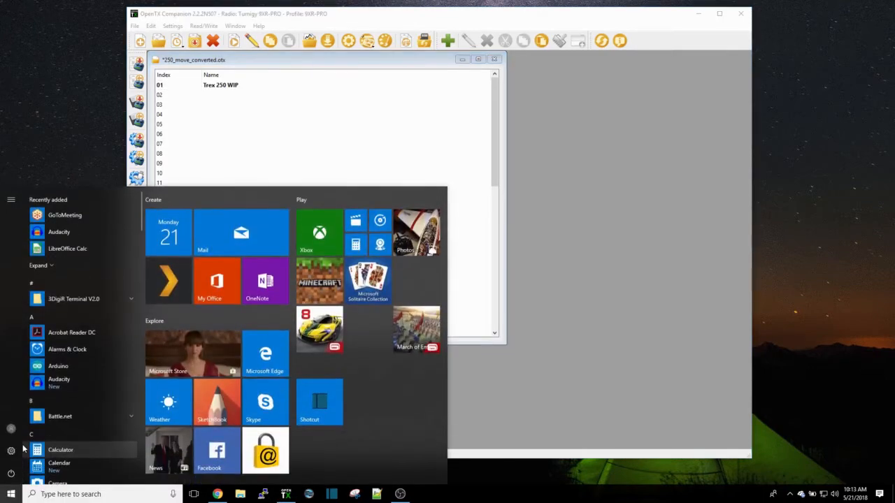
{"action": "type", "text": "cal"}
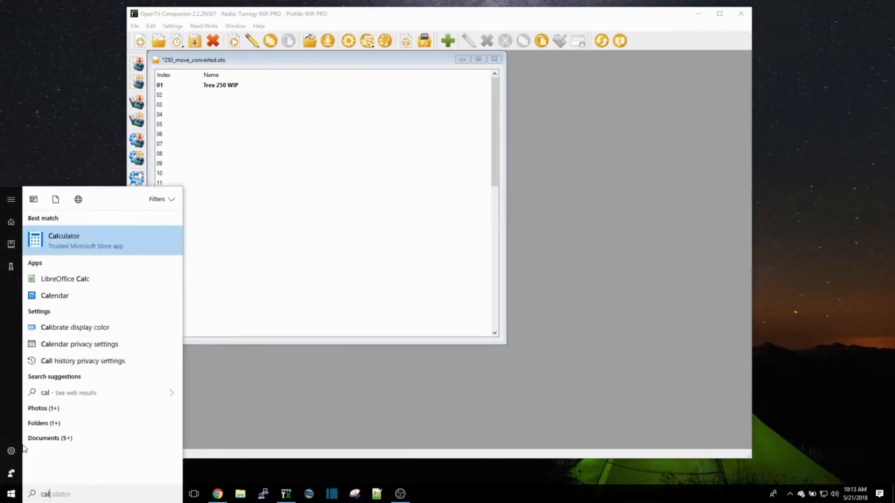
{"action": "left_click", "coordinate": [47, 278]}
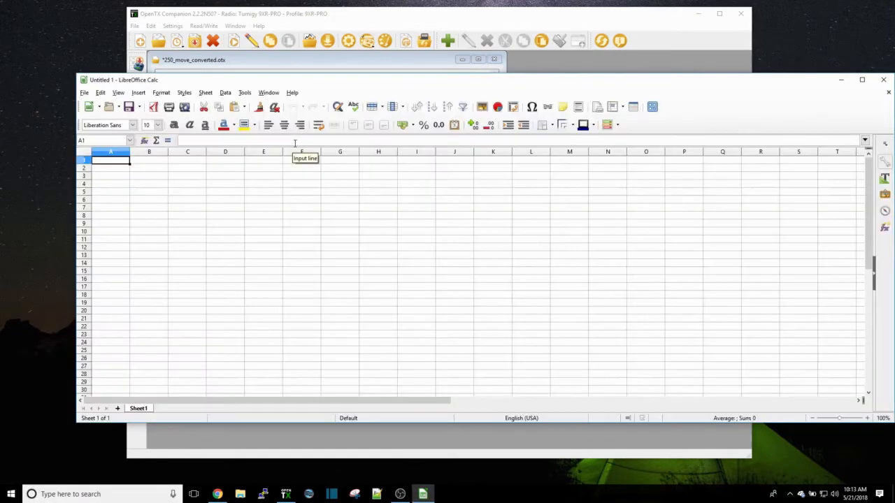
{"action": "right_click", "coordinate": [123, 162]}
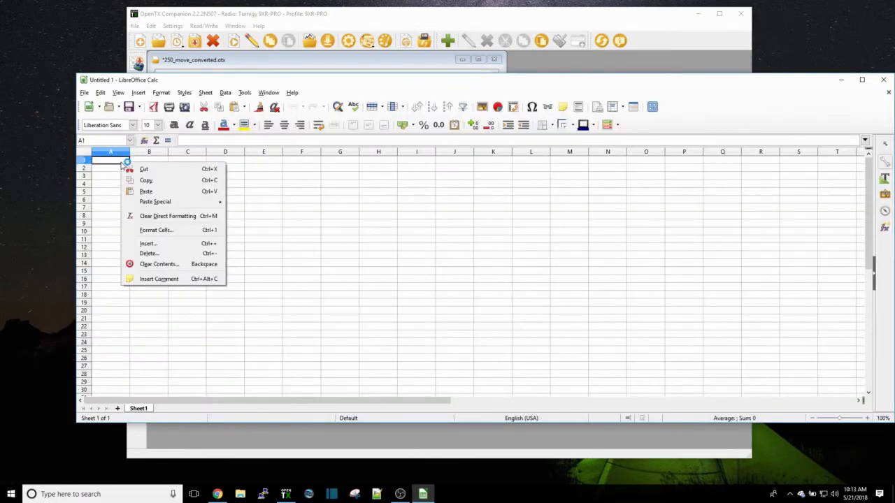
{"action": "left_click", "coordinate": [157, 192]}
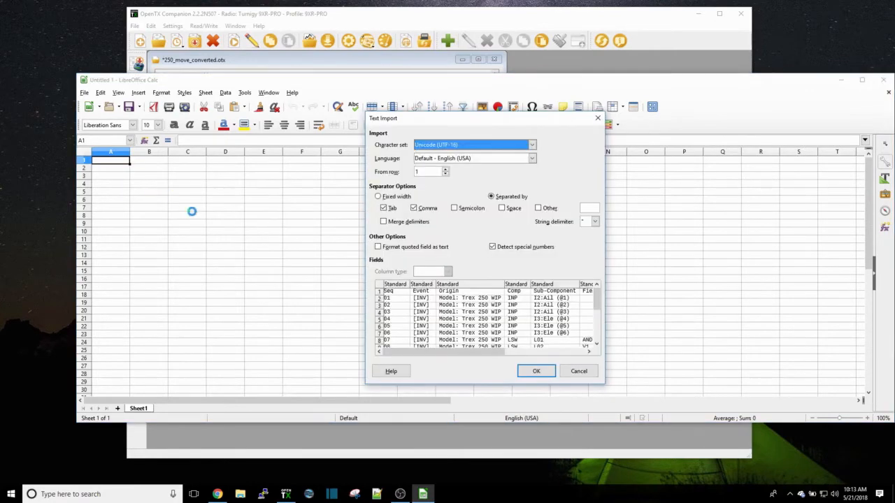
{"action": "left_click", "coordinate": [549, 374]}
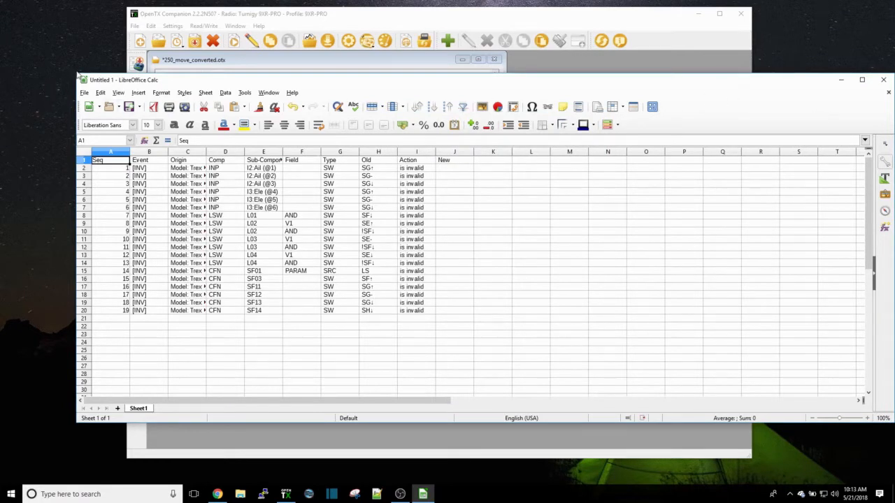
Shrink the Calc window, widen its Sub-Component column, and shift the OpenTX Companion window so both can be used together
{"action": "left_click_drag", "start_coordinate": [90, 78], "coordinate": [511, 17]}
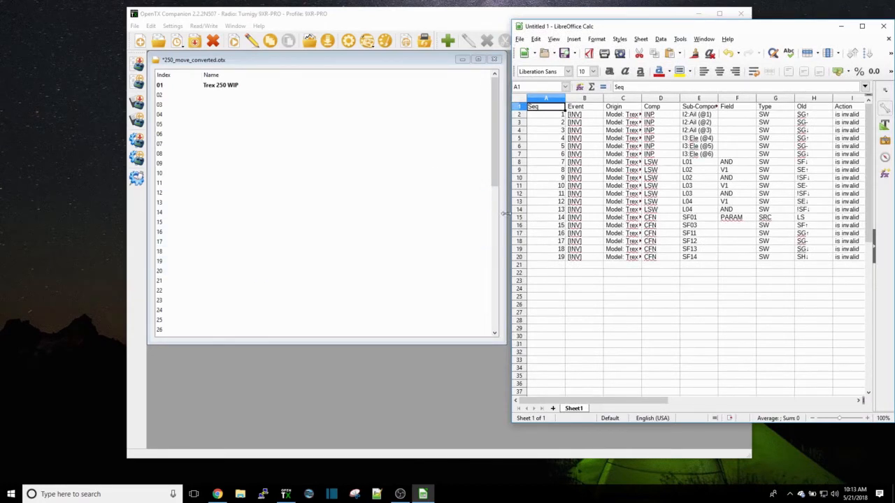
{"action": "left_click_drag", "start_coordinate": [511, 211], "coordinate": [473, 212]}
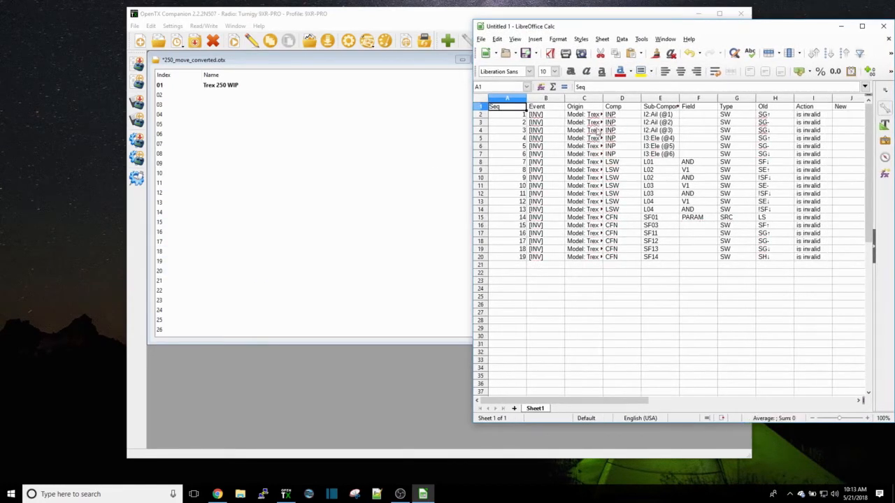
{"action": "left_click_drag", "start_coordinate": [679, 98], "coordinate": [712, 98]}
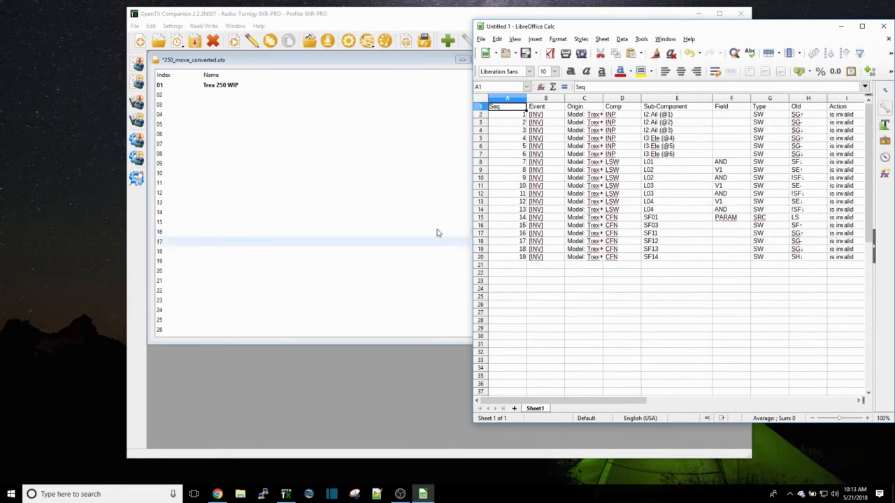
{"action": "left_click_drag", "start_coordinate": [361, 22], "coordinate": [278, 24]}
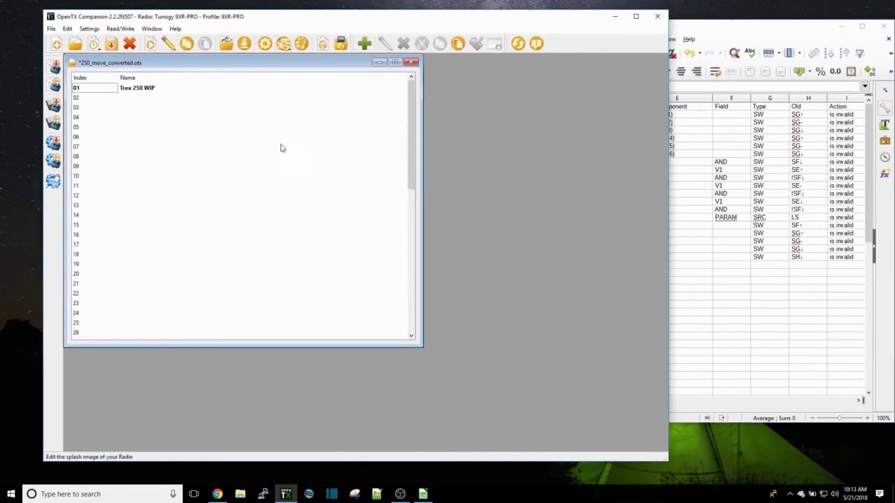
Open the Trex 250 WIP model for editing in OpenTX Companion and show its inputs
{"action": "double_click", "coordinate": [144, 89]}
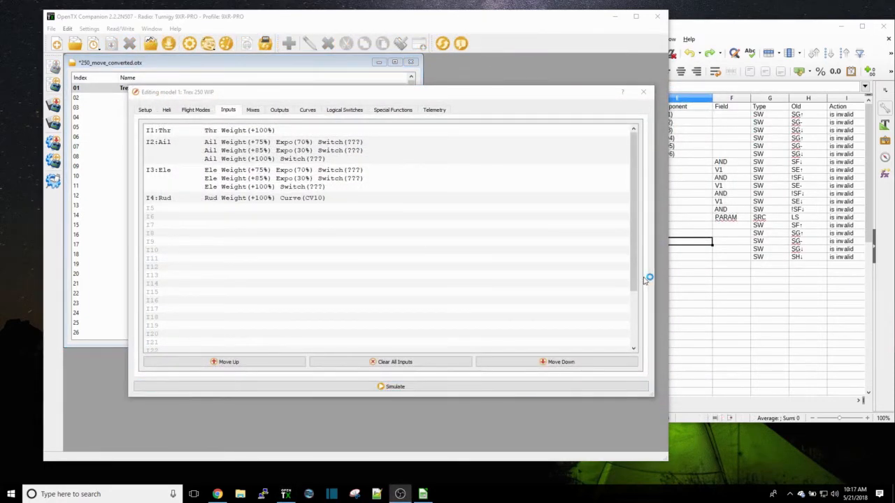
{"action": "left_click", "coordinate": [736, 26]}
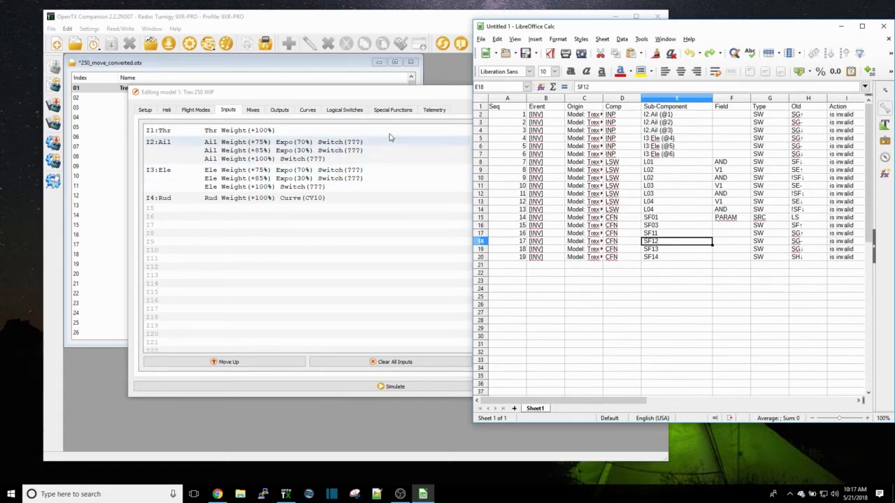
{"action": "left_click", "coordinate": [227, 116]}
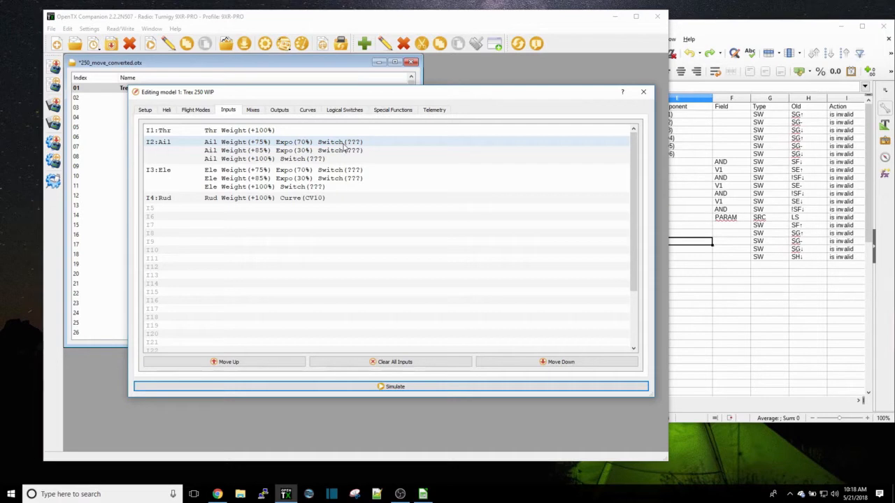
Examine the spreadsheet's Old column for the original switch positions of the I2:Ail and I3:Ele inputs
{"action": "left_click", "coordinate": [802, 116]}
{"action": "left_click", "coordinate": [801, 123]}
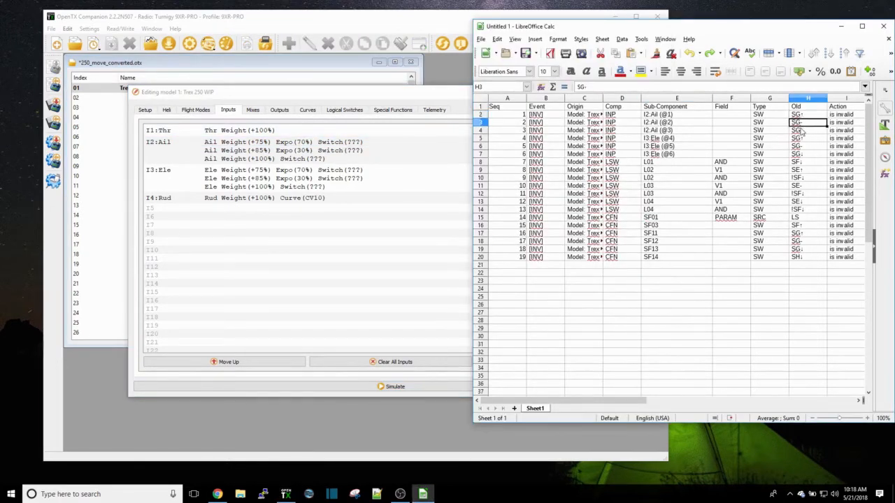
{"action": "left_click", "coordinate": [803, 139]}
{"action": "left_click", "coordinate": [802, 115]}
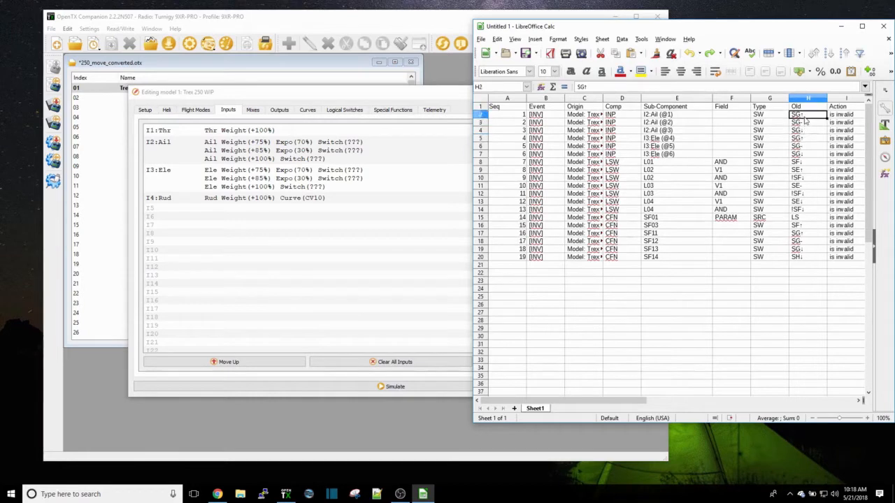
{"action": "left_click", "coordinate": [804, 123]}
{"action": "left_click", "coordinate": [802, 131]}
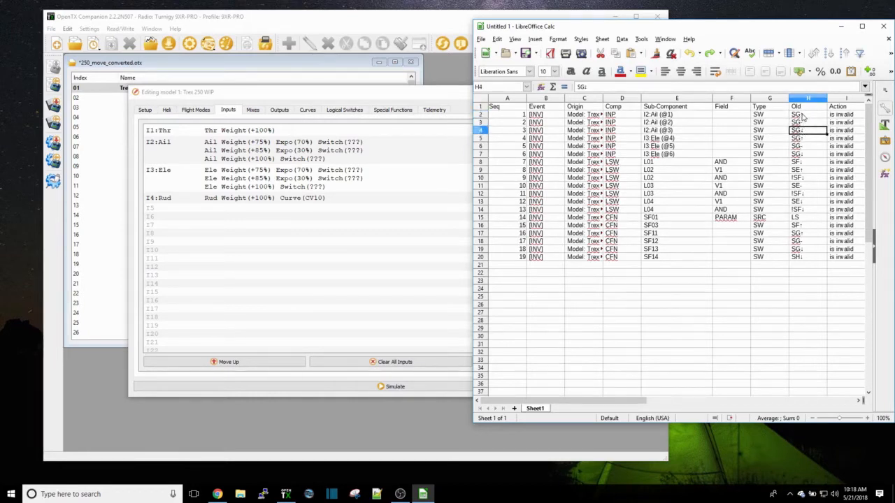
{"action": "left_click", "coordinate": [802, 115]}
{"action": "left_click", "coordinate": [802, 123]}
{"action": "left_click", "coordinate": [802, 131]}
{"action": "left_click", "coordinate": [803, 123]}
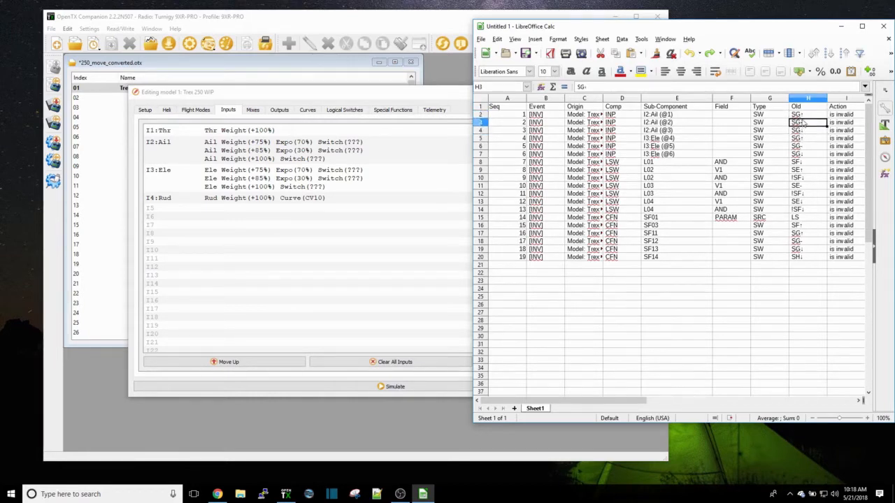
{"action": "left_click", "coordinate": [802, 115]}
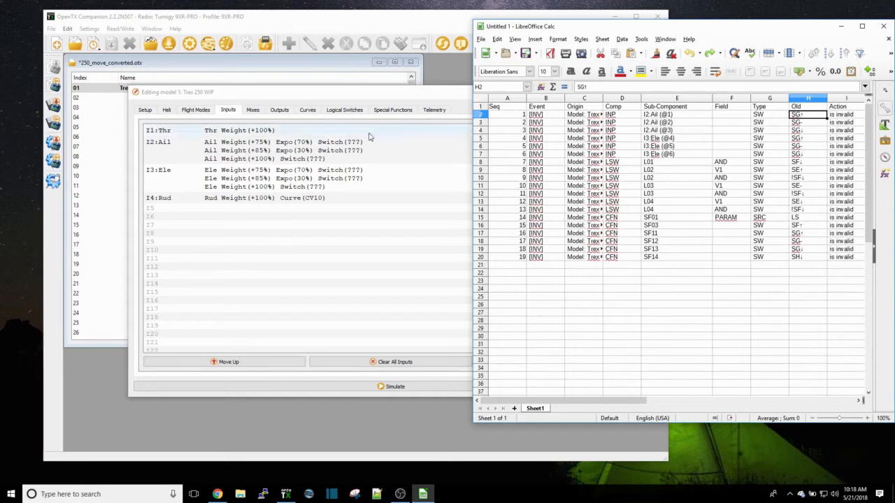
Compare the model's logical switches with the spreadsheet's LSW rows, and set L01's V1 to !GEA and V2 to !AIL
{"action": "left_click", "coordinate": [354, 114]}
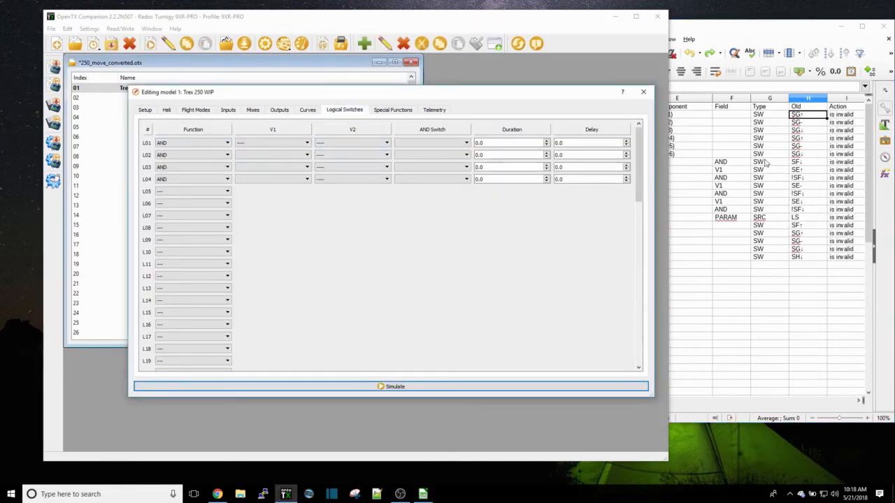
{"action": "left_click", "coordinate": [741, 34]}
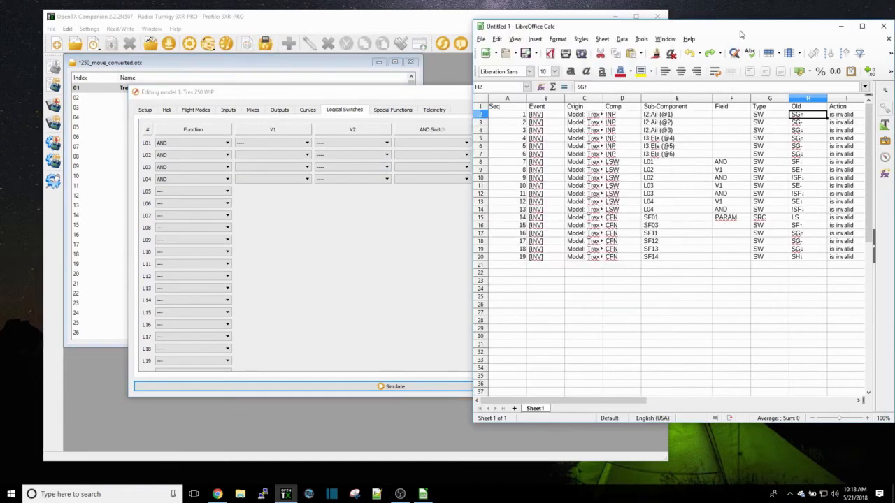
{"action": "left_click", "coordinate": [650, 186]}
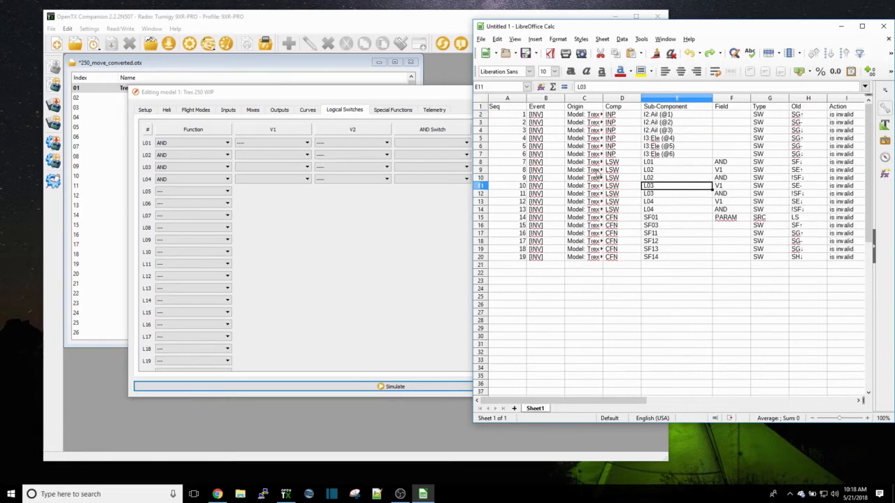
{"action": "left_click", "coordinate": [346, 208]}
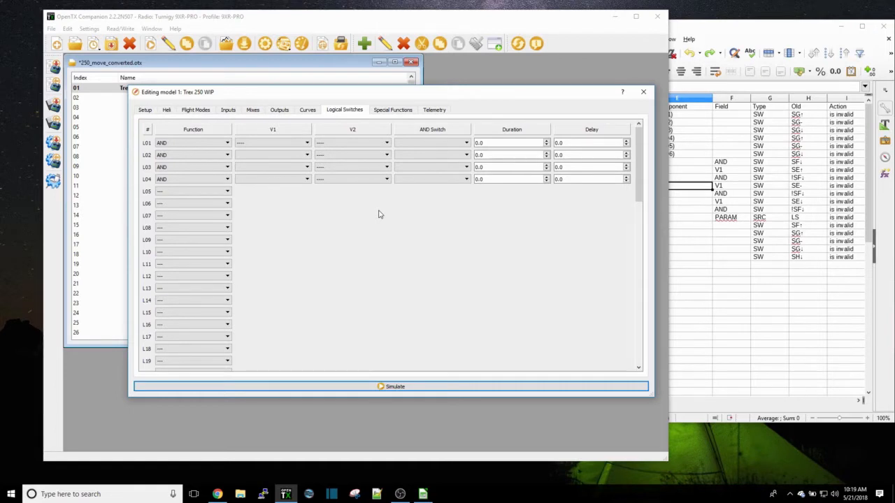
{"action": "left_click", "coordinate": [289, 143]}
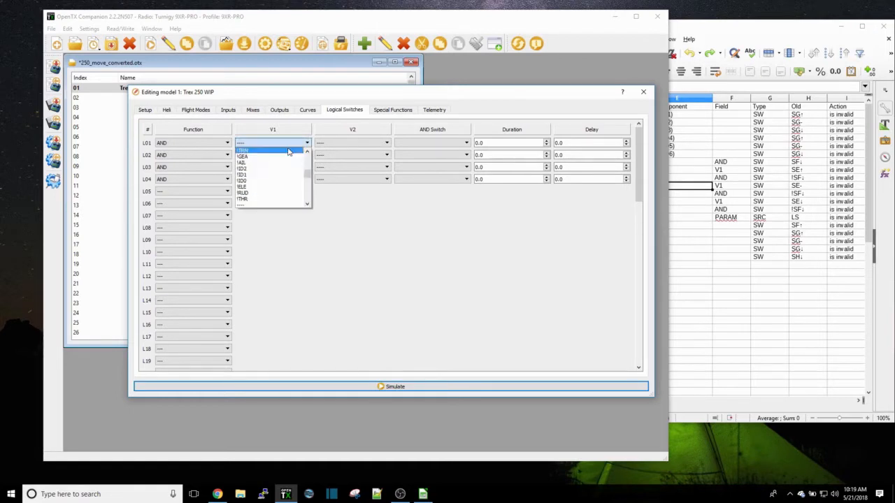
{"action": "left_click", "coordinate": [285, 158]}
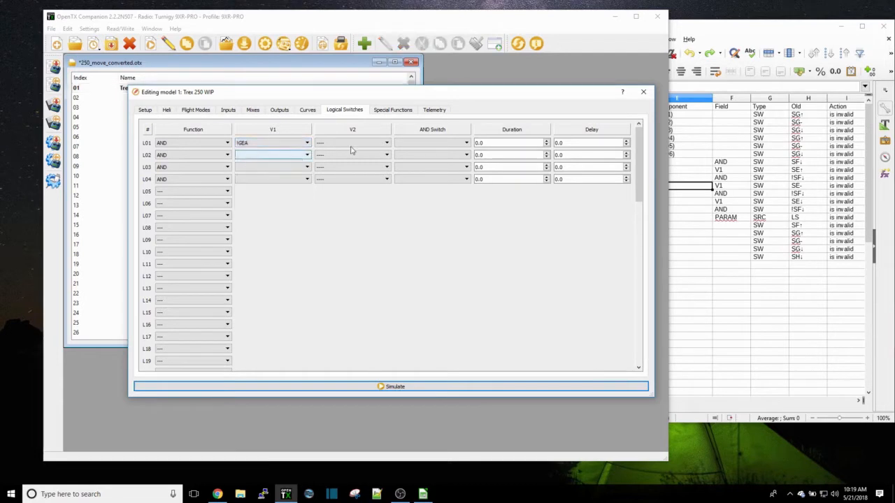
{"action": "left_click", "coordinate": [352, 143]}
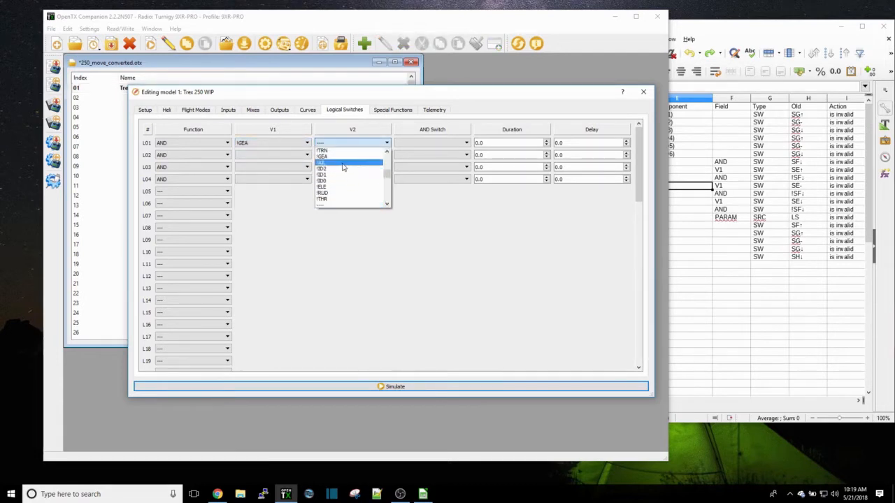
{"action": "left_click", "coordinate": [343, 163]}
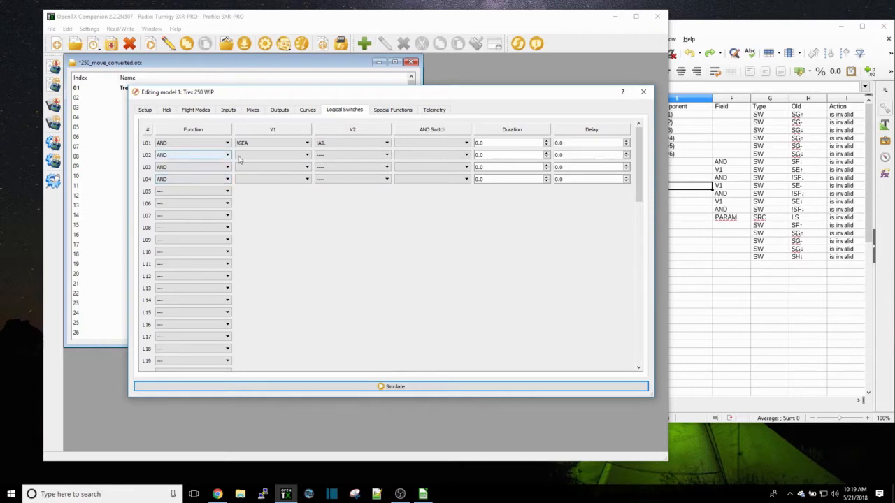
Set logical switch L02's V1 to GEA and its V2 to !AIL
{"action": "left_click", "coordinate": [260, 155]}
{"action": "scroll", "coordinate": [258, 200], "scroll_direction": "down", "scroll_amount": 5}
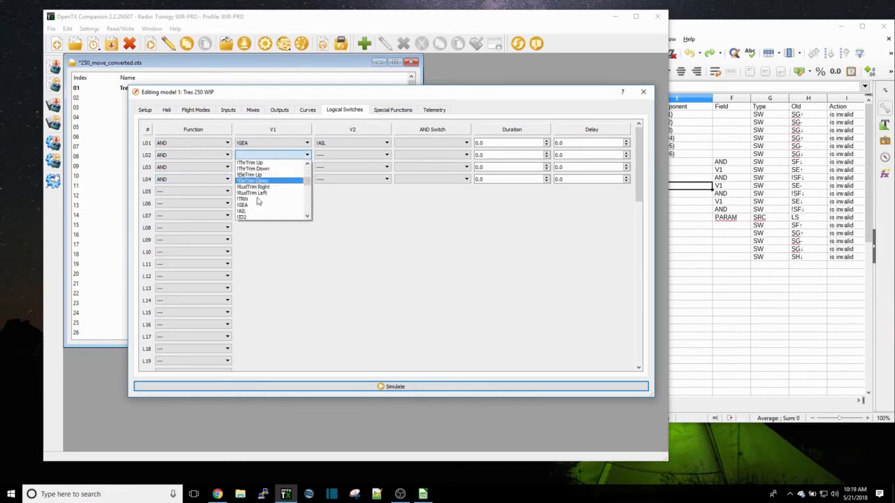
{"action": "scroll", "coordinate": [255, 212], "scroll_direction": "down", "scroll_amount": 4}
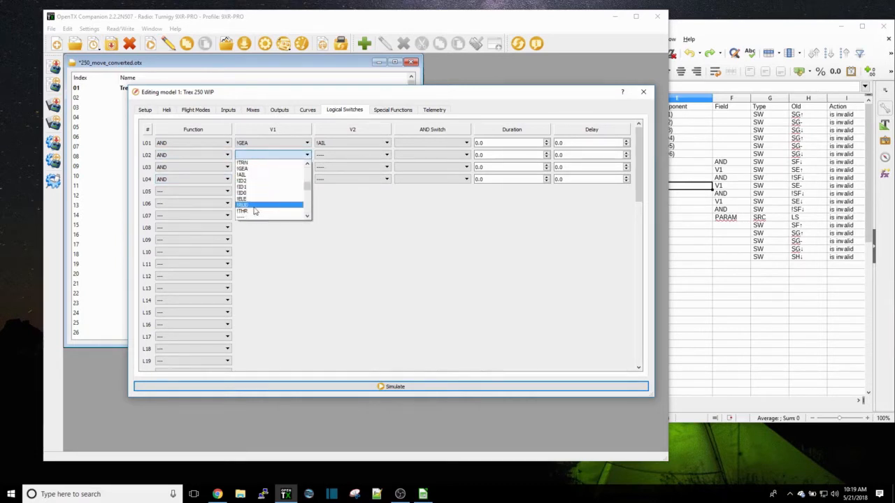
{"action": "scroll", "coordinate": [253, 213], "scroll_direction": "down", "scroll_amount": 3}
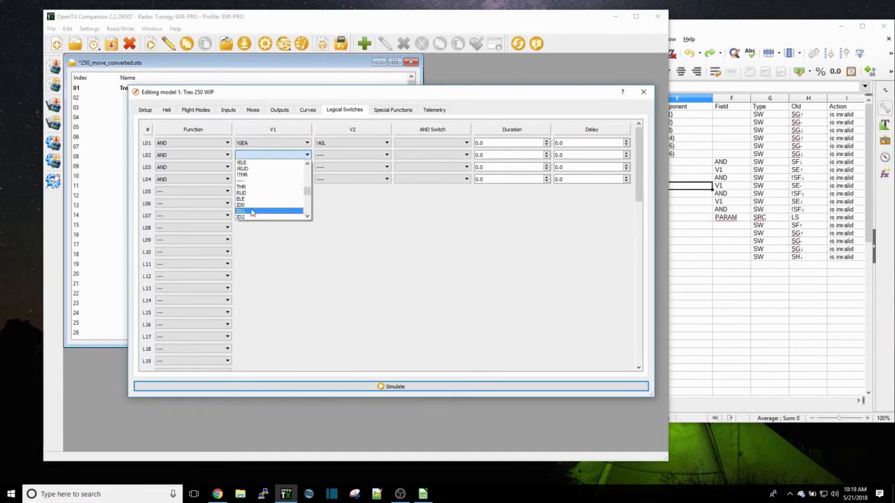
{"action": "left_click", "coordinate": [253, 213]}
{"action": "left_click", "coordinate": [342, 154]}
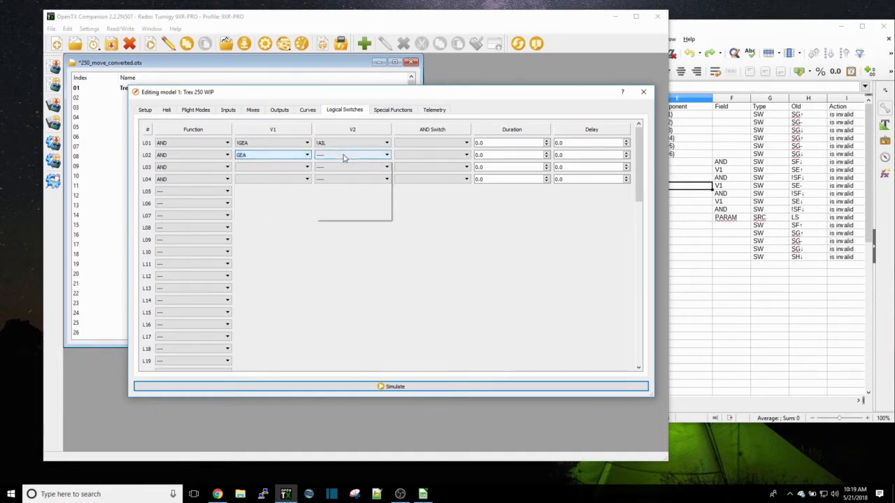
{"action": "left_click", "coordinate": [343, 175]}
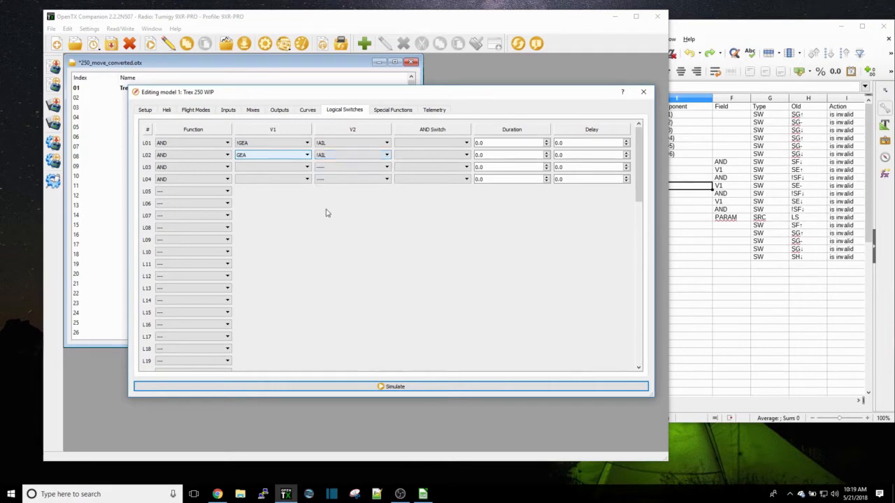
Set logical switch L03's V1 to GEA and its V2 to AIL
{"action": "left_click", "coordinate": [299, 167]}
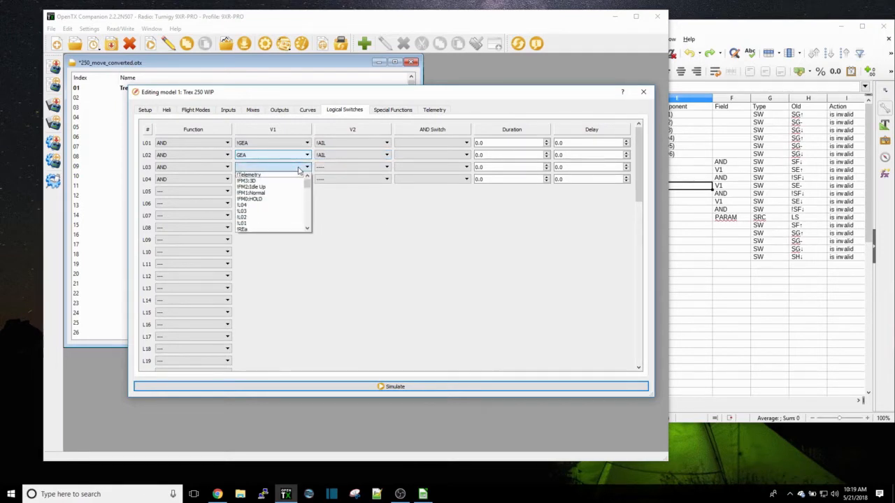
{"action": "scroll", "coordinate": [283, 187], "scroll_direction": "down", "scroll_amount": 2}
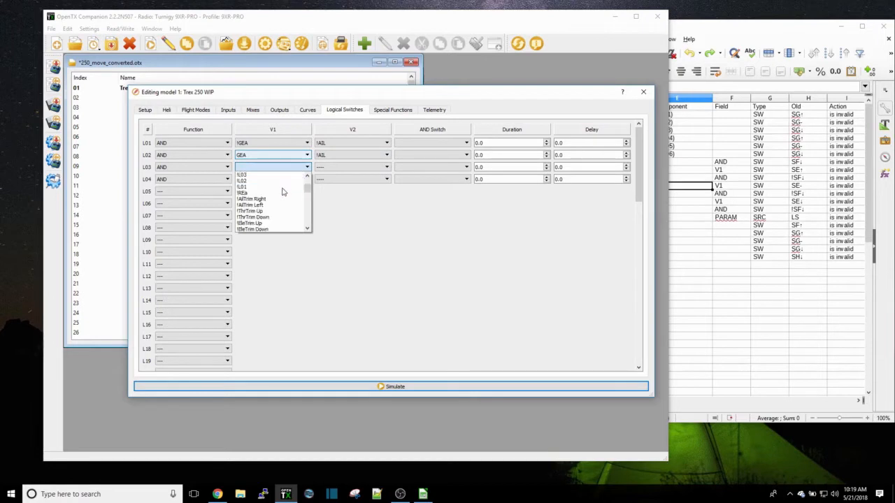
{"action": "scroll", "coordinate": [283, 191], "scroll_direction": "down", "scroll_amount": 2}
{"action": "scroll", "coordinate": [283, 192], "scroll_direction": "down", "scroll_amount": 4}
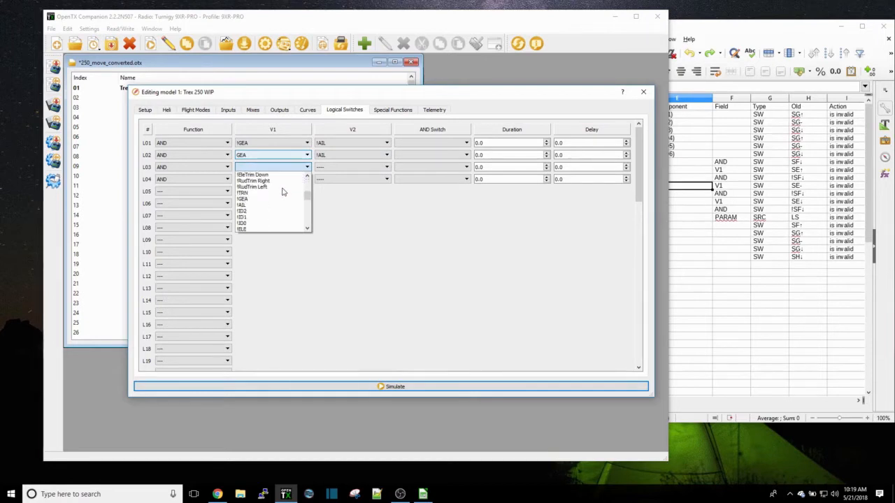
{"action": "scroll", "coordinate": [283, 192], "scroll_direction": "down", "scroll_amount": 2}
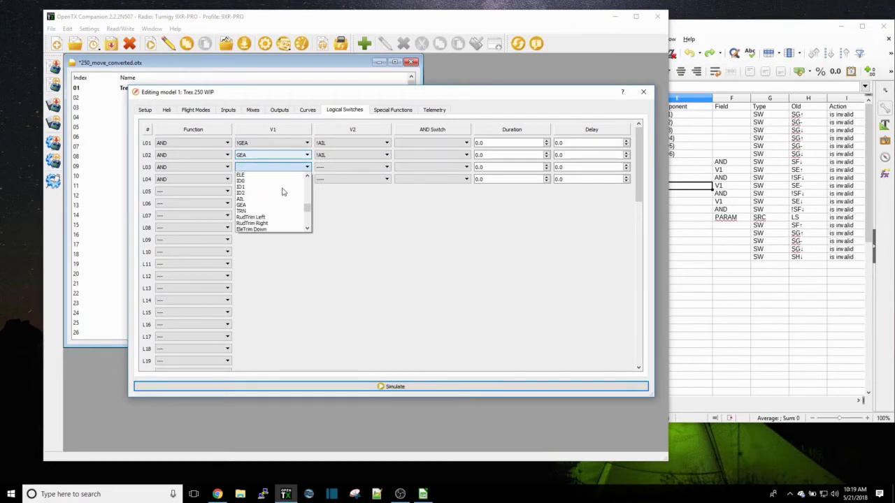
{"action": "left_click", "coordinate": [283, 199]}
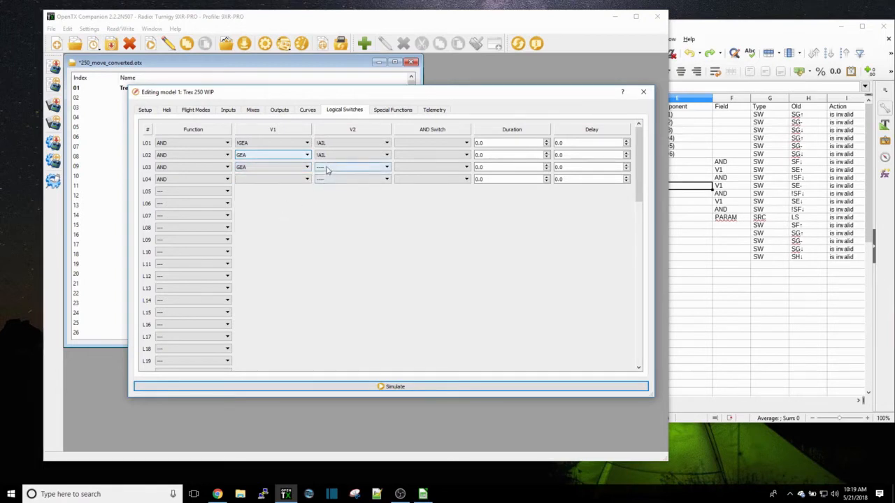
{"action": "left_click", "coordinate": [327, 168]}
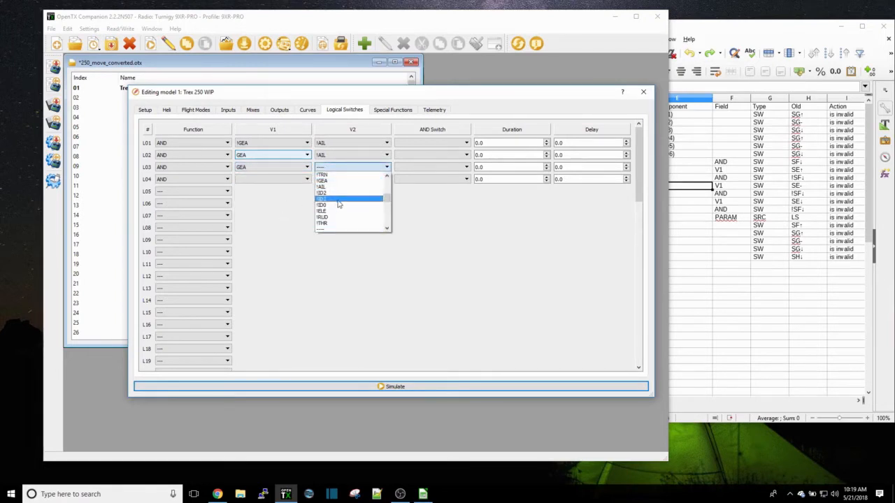
{"action": "scroll", "coordinate": [333, 193], "scroll_direction": "down", "scroll_amount": 3}
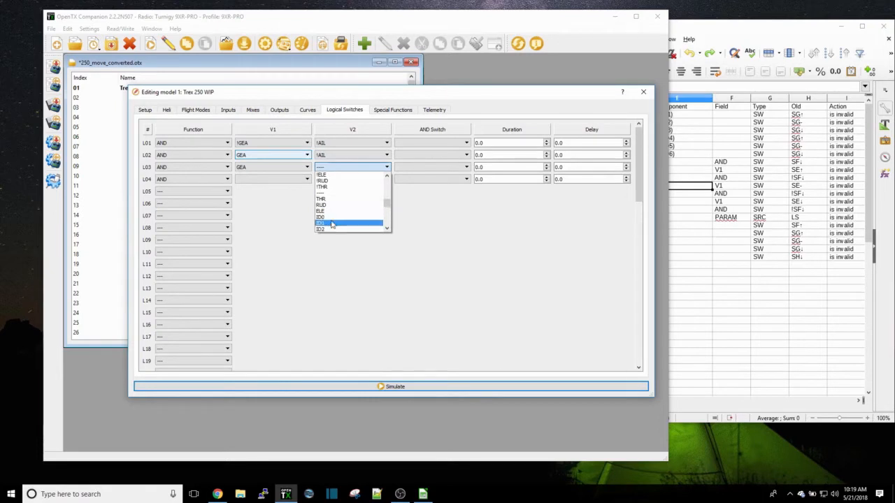
{"action": "left_click", "coordinate": [333, 218]}
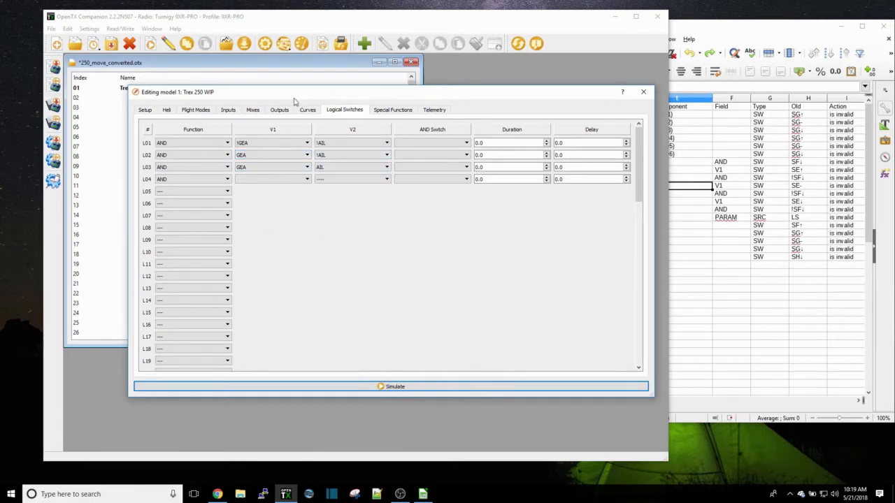
Assign logical switch L01 to the I2:Ail input line with 75% weight and 70% expo
{"action": "left_click", "coordinate": [253, 111]}
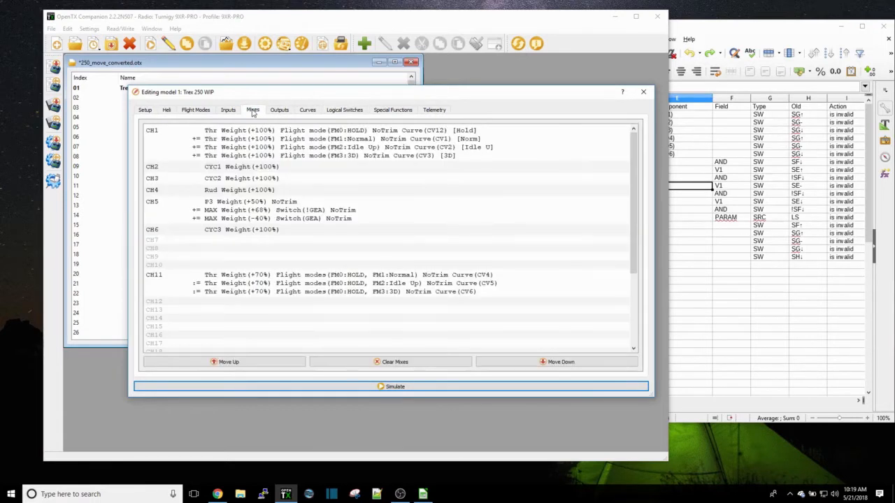
{"action": "left_click", "coordinate": [228, 111]}
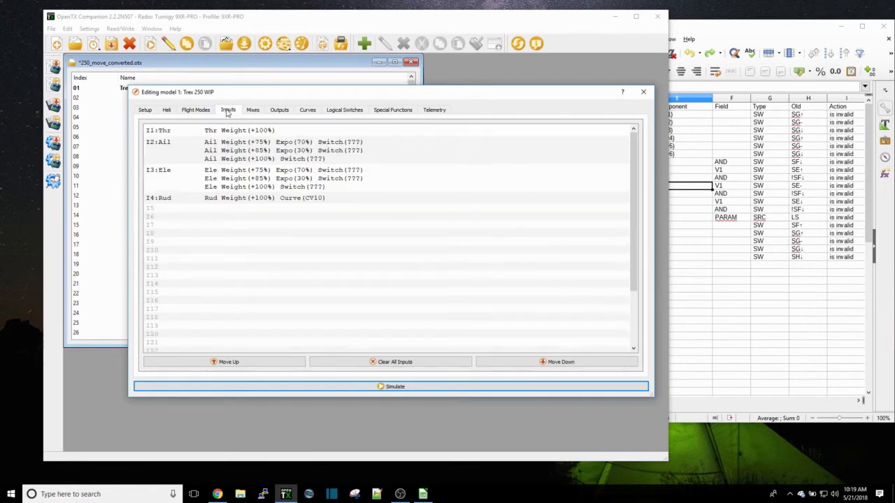
{"action": "double_click", "coordinate": [266, 147]}
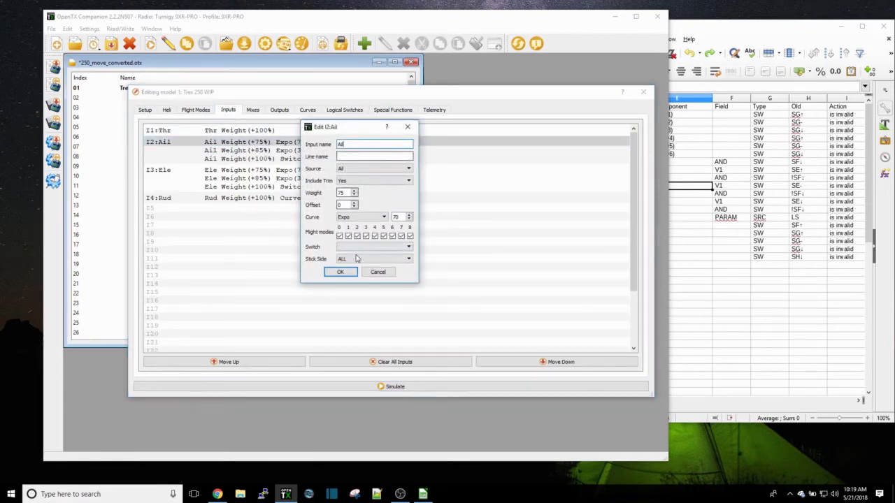
{"action": "left_click", "coordinate": [358, 249]}
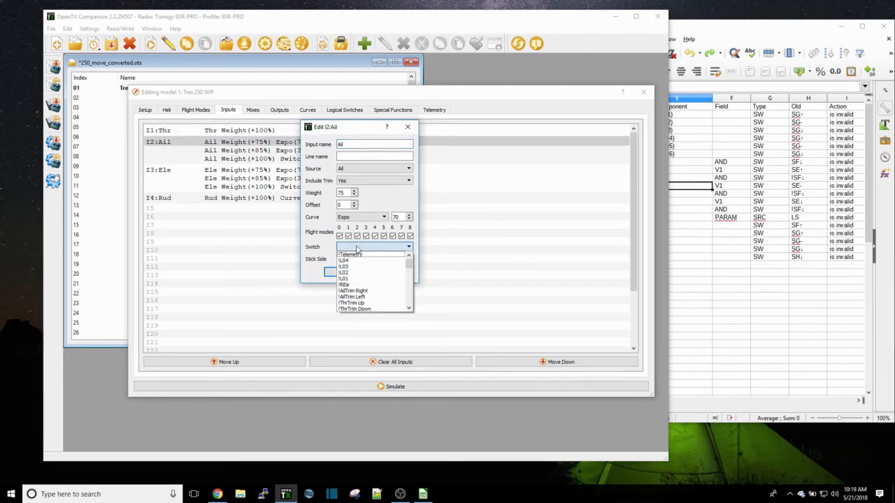
{"action": "scroll", "coordinate": [359, 274], "scroll_direction": "down", "scroll_amount": 4}
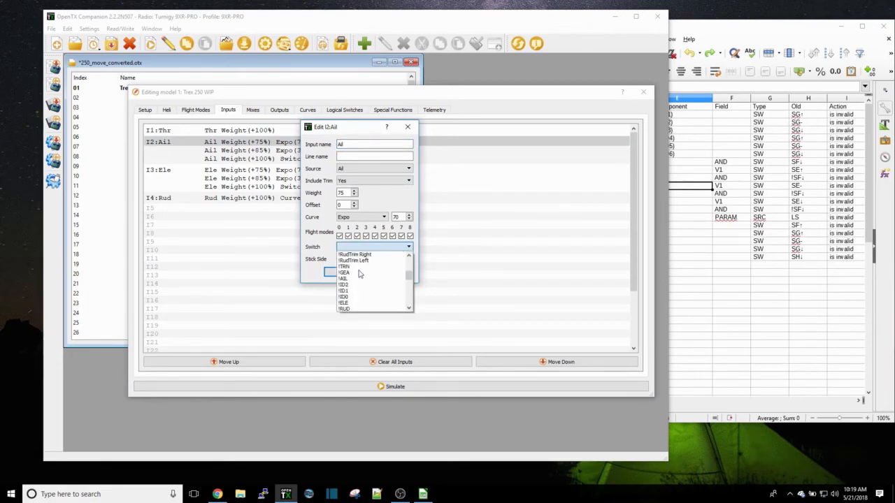
{"action": "scroll", "coordinate": [359, 273], "scroll_direction": "down", "scroll_amount": 6}
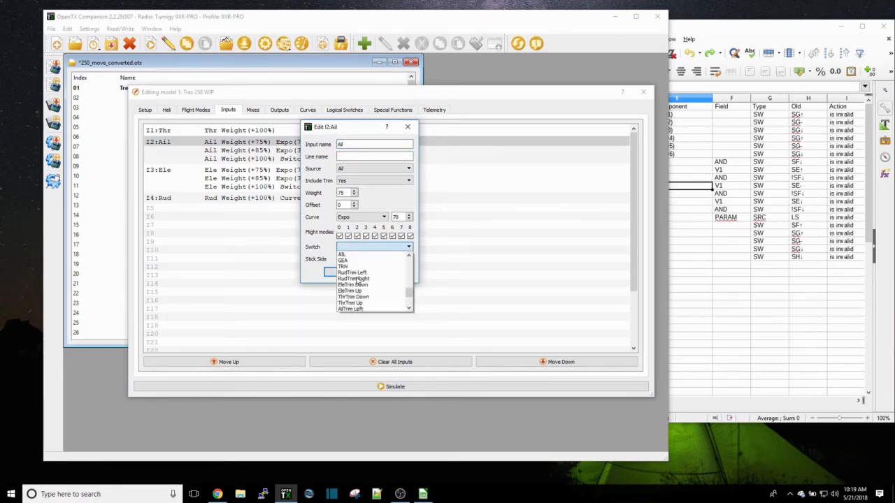
{"action": "scroll", "coordinate": [358, 282], "scroll_direction": "down", "scroll_amount": 5}
{"action": "left_click", "coordinate": [356, 281]}
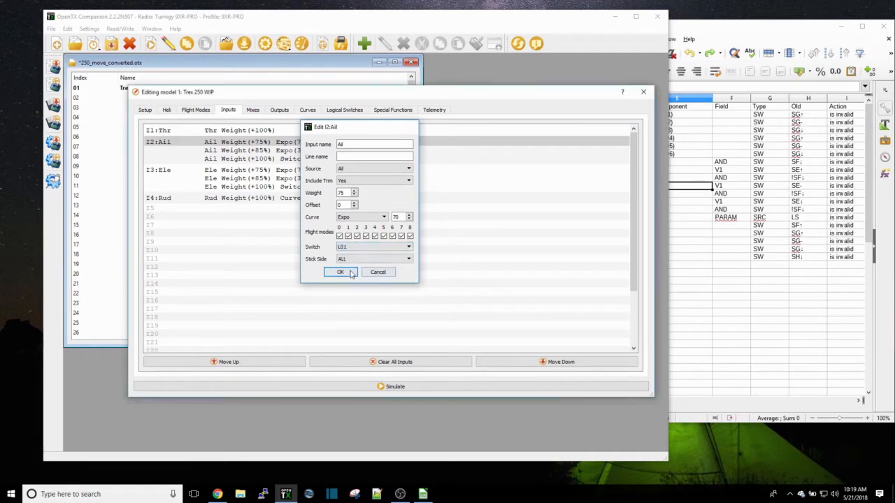
{"action": "left_click", "coordinate": [352, 273]}
Assign logical switch L02 to the I2:Ail input line with 85% weight and 30% expo
{"action": "double_click", "coordinate": [351, 151]}
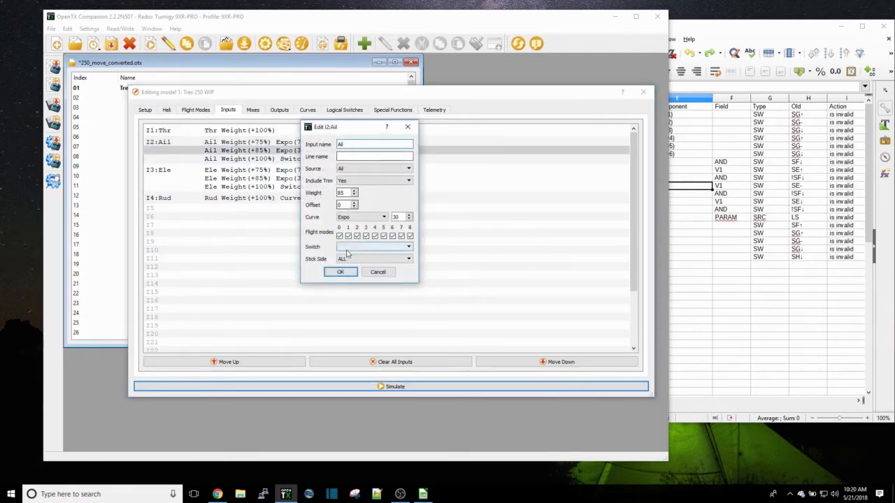
{"action": "left_click", "coordinate": [346, 249]}
{"action": "scroll", "coordinate": [351, 280], "scroll_direction": "up", "scroll_amount": 2}
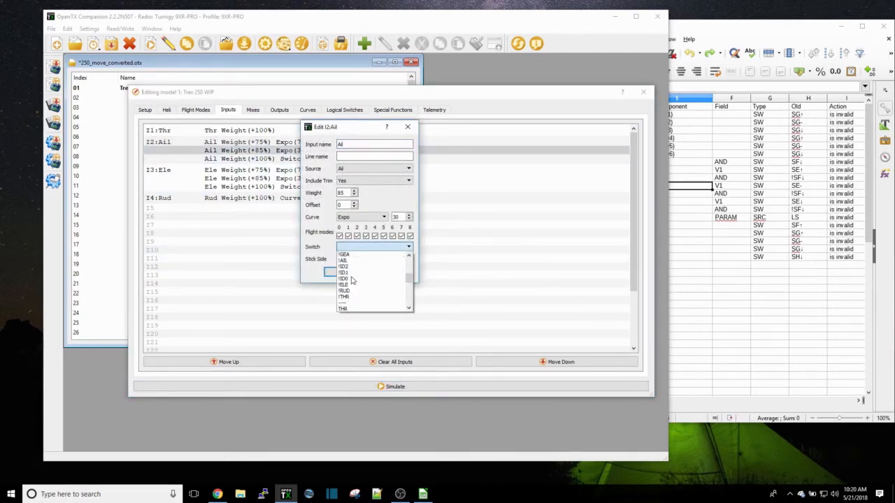
{"action": "scroll", "coordinate": [352, 279], "scroll_direction": "down", "scroll_amount": 5}
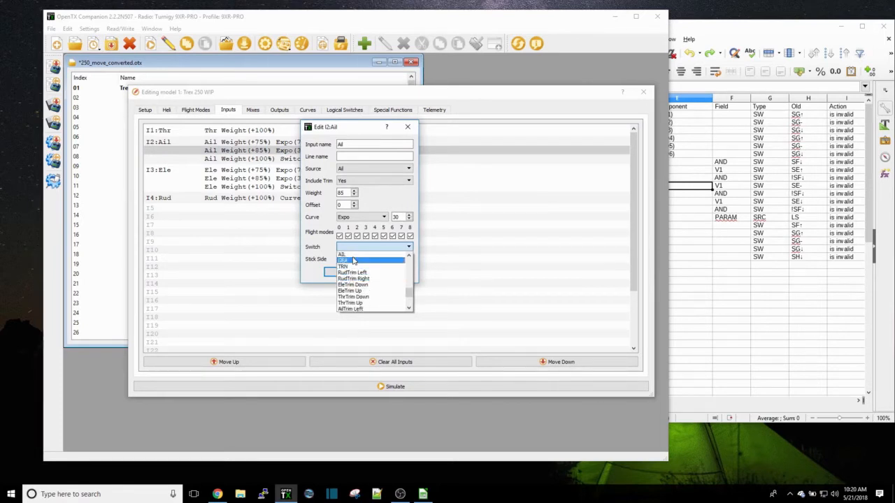
{"action": "scroll", "coordinate": [352, 279], "scroll_direction": "down", "scroll_amount": 3}
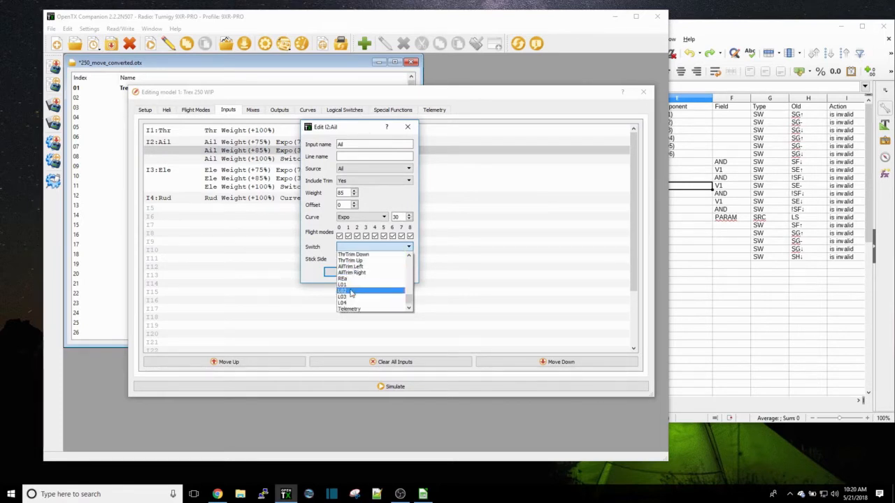
{"action": "left_click", "coordinate": [351, 290]}
{"action": "left_click", "coordinate": [332, 272]}
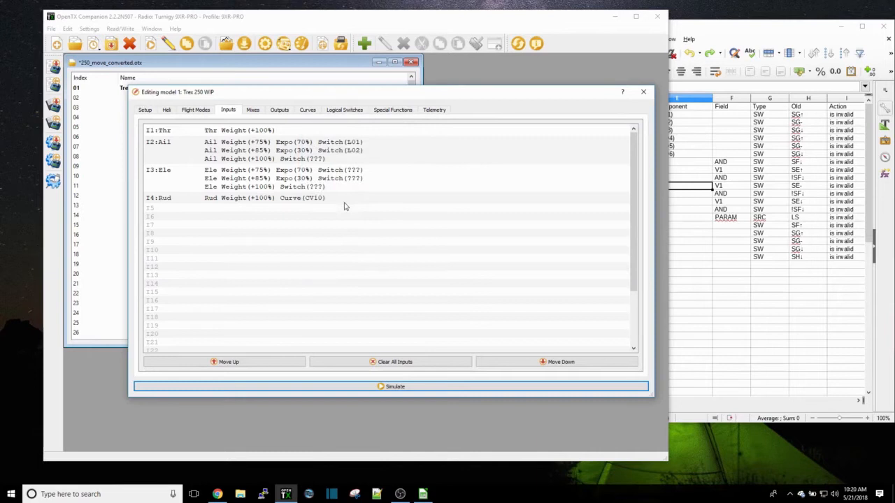
Assign logical switch L03 to the I2:Ail input line with 100% weight
{"action": "double_click", "coordinate": [329, 158]}
{"action": "left_click", "coordinate": [355, 248]}
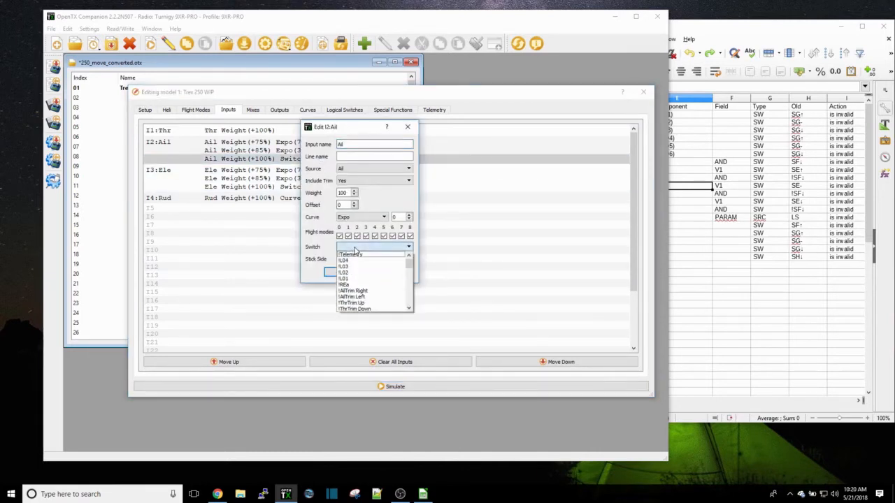
{"action": "scroll", "coordinate": [354, 278], "scroll_direction": "down", "scroll_amount": 10}
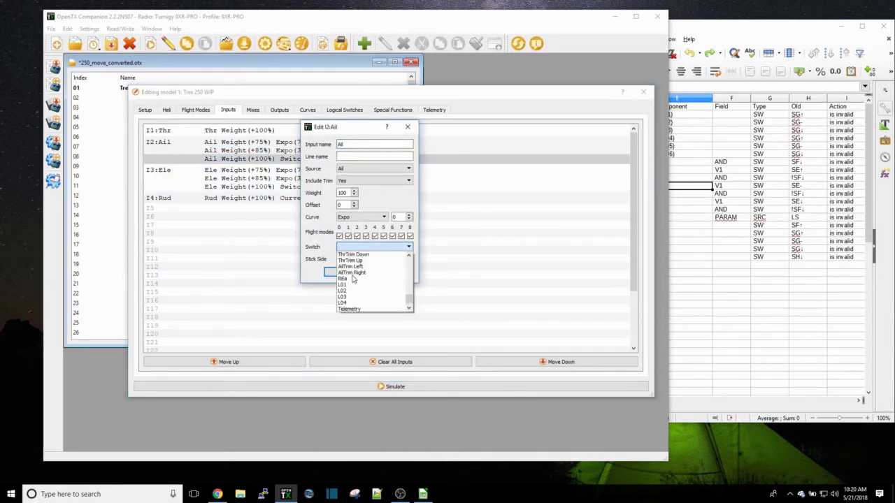
{"action": "left_click", "coordinate": [352, 296]}
{"action": "left_click", "coordinate": [346, 273]}
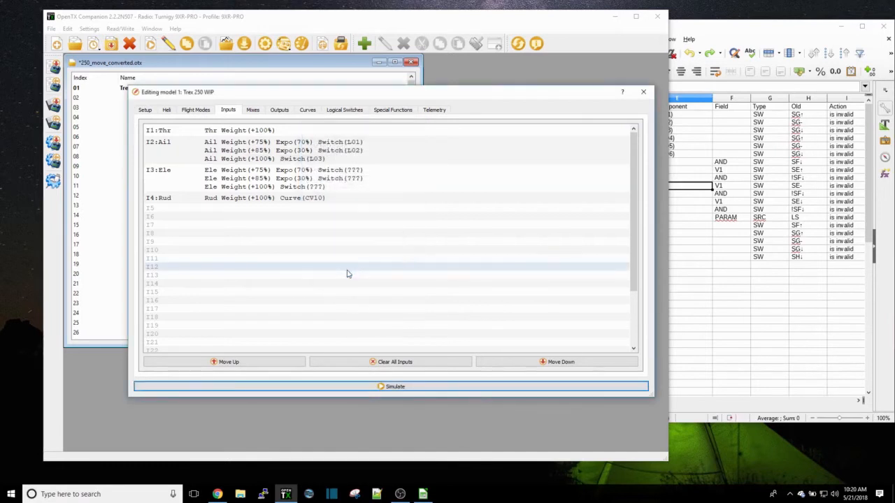
Assign logical switch L01 to the I3:Ele input line with 75% weight and 70% expo
{"action": "double_click", "coordinate": [338, 174]}
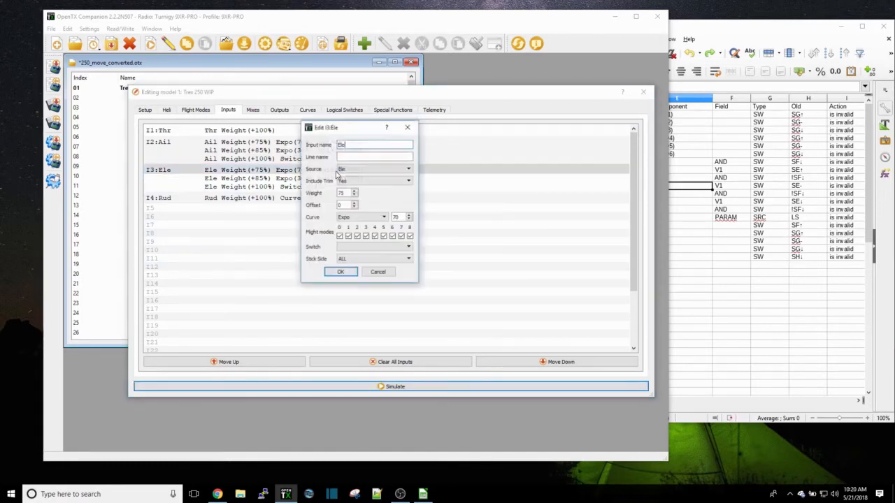
{"action": "left_click", "coordinate": [348, 247]}
{"action": "scroll", "coordinate": [350, 258], "scroll_direction": "down", "scroll_amount": 15}
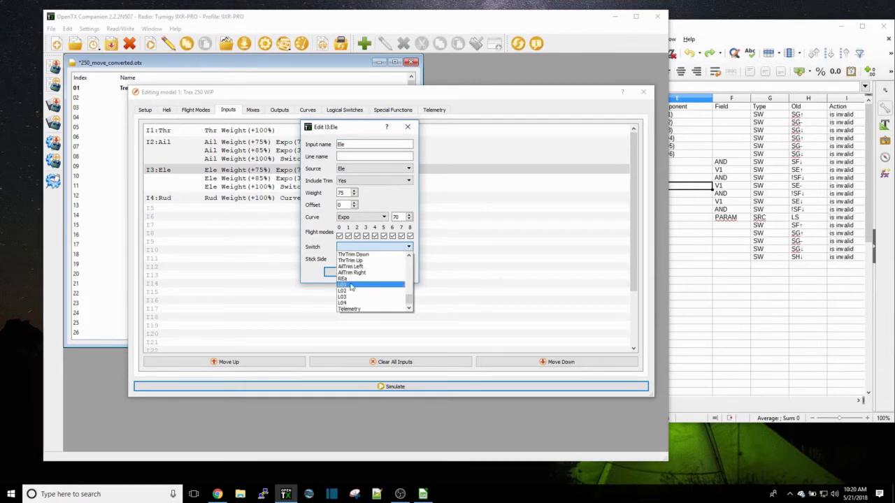
{"action": "left_click", "coordinate": [344, 284]}
{"action": "left_click", "coordinate": [330, 272]}
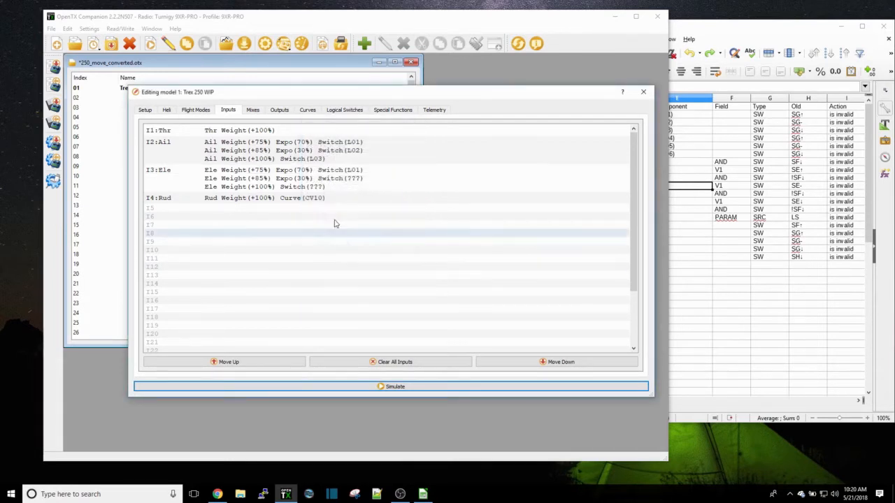
Assign logical switch L02 to the I3:Ele input line with 85% weight and 30% expo
{"action": "double_click", "coordinate": [339, 178]}
{"action": "scroll", "coordinate": [353, 293], "scroll_direction": "down", "scroll_amount": 10}
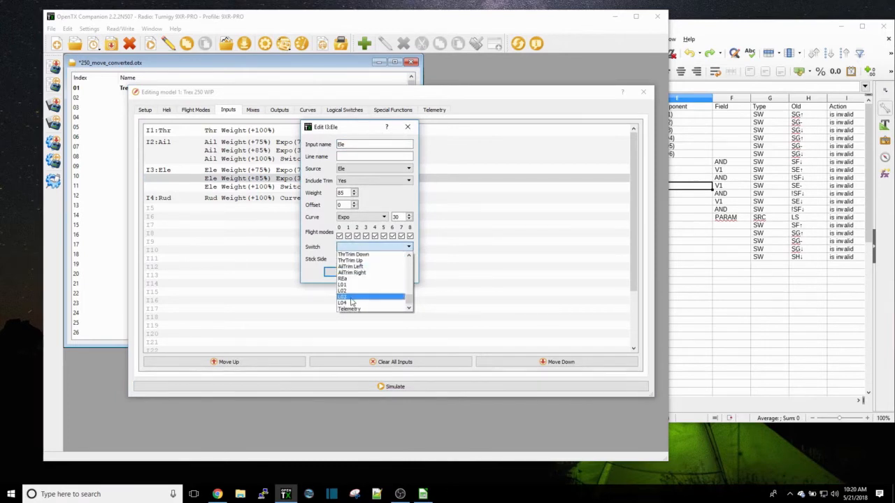
{"action": "left_click", "coordinate": [348, 291]}
{"action": "left_click", "coordinate": [340, 272]}
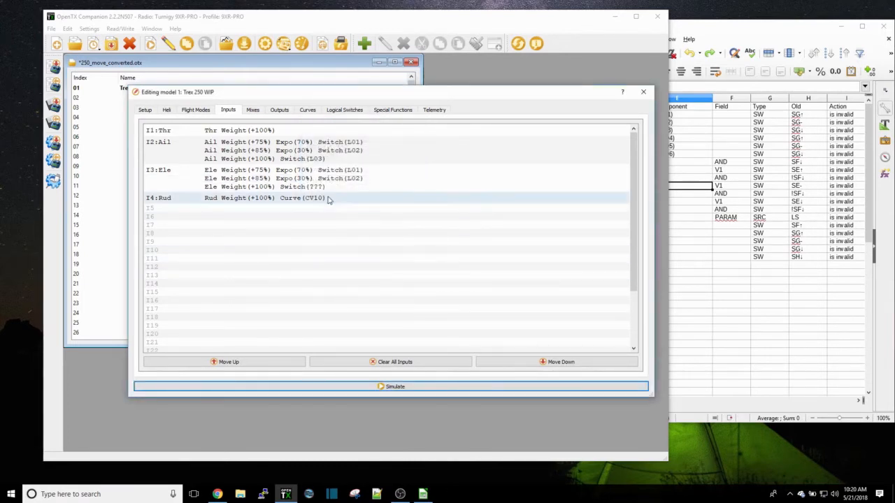
Assign logical switch L03 to the I3:Ele input line with 100% weight
{"action": "double_click", "coordinate": [328, 187]}
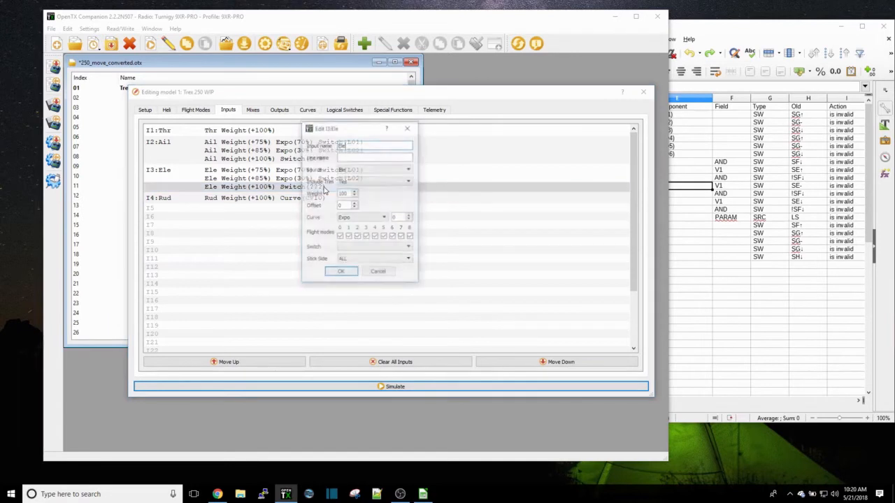
{"action": "left_click", "coordinate": [354, 247]}
{"action": "scroll", "coordinate": [354, 280], "scroll_direction": "up", "scroll_amount": 2}
{"action": "scroll", "coordinate": [355, 282], "scroll_direction": "down", "scroll_amount": 8}
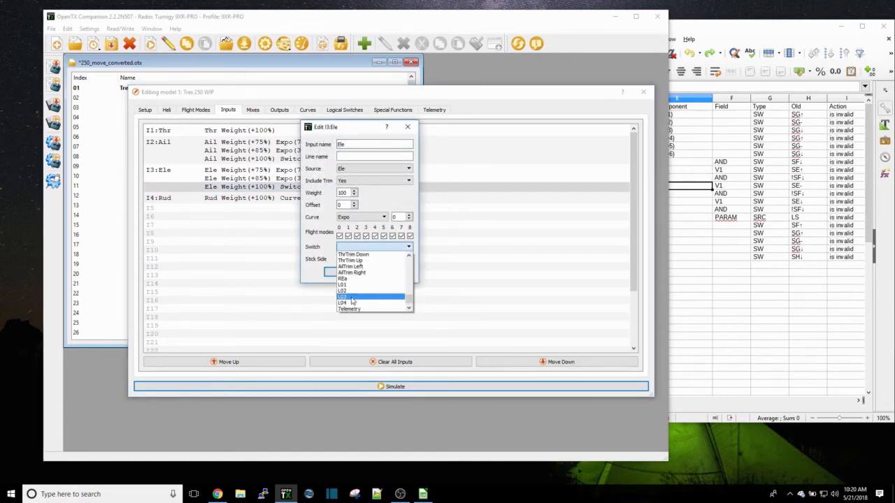
{"action": "left_click", "coordinate": [343, 296]}
{"action": "left_click", "coordinate": [340, 272]}
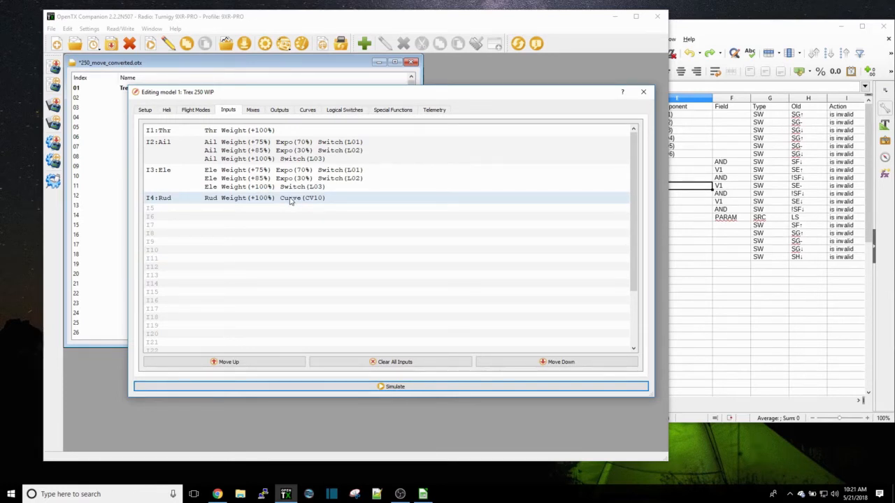
Inspect the model's curves through curve 12 and the input and mix lines that use them
{"action": "left_click", "coordinate": [308, 113]}
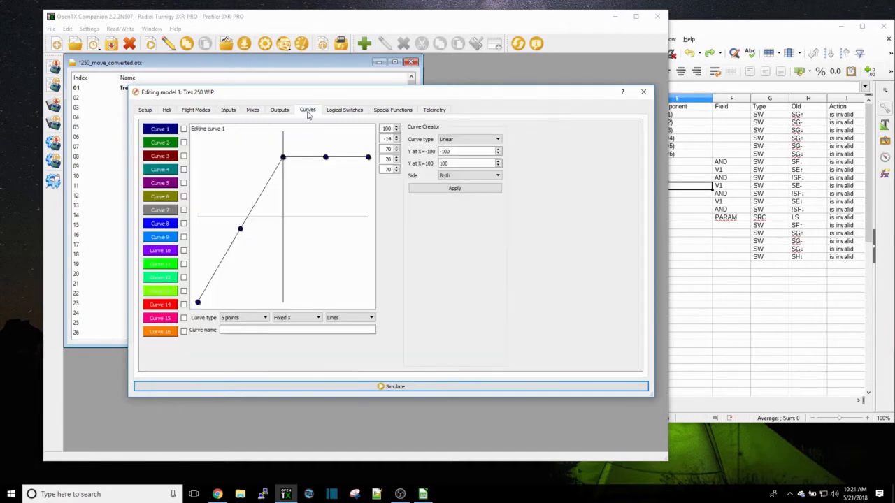
{"action": "left_click", "coordinate": [166, 144]}
{"action": "left_click", "coordinate": [165, 157]}
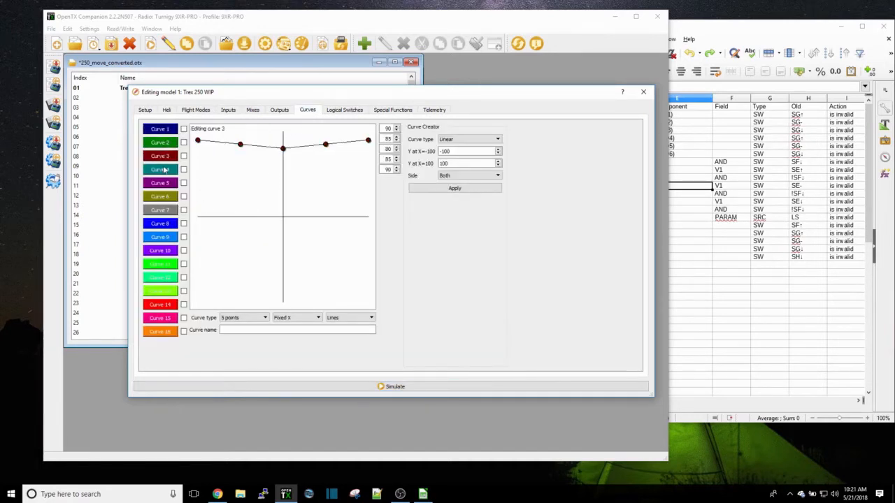
{"action": "left_click", "coordinate": [164, 171]}
{"action": "left_click", "coordinate": [165, 183]}
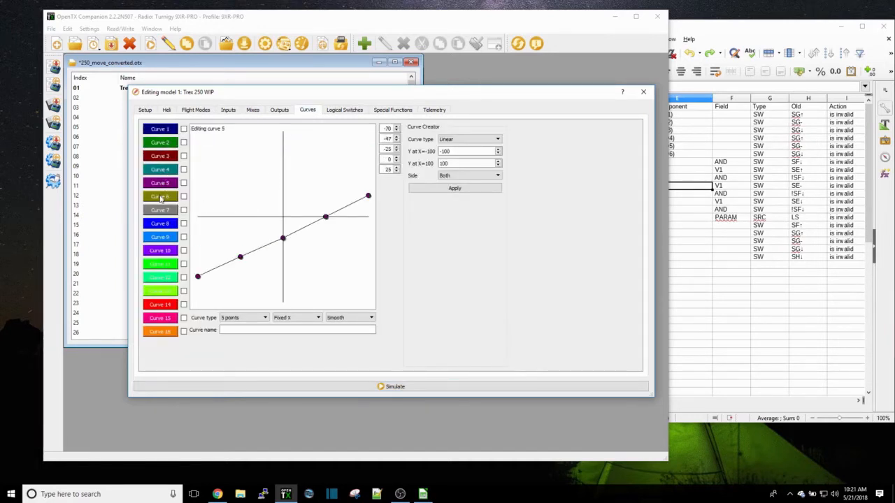
{"action": "left_click", "coordinate": [160, 198]}
{"action": "left_click", "coordinate": [161, 210]}
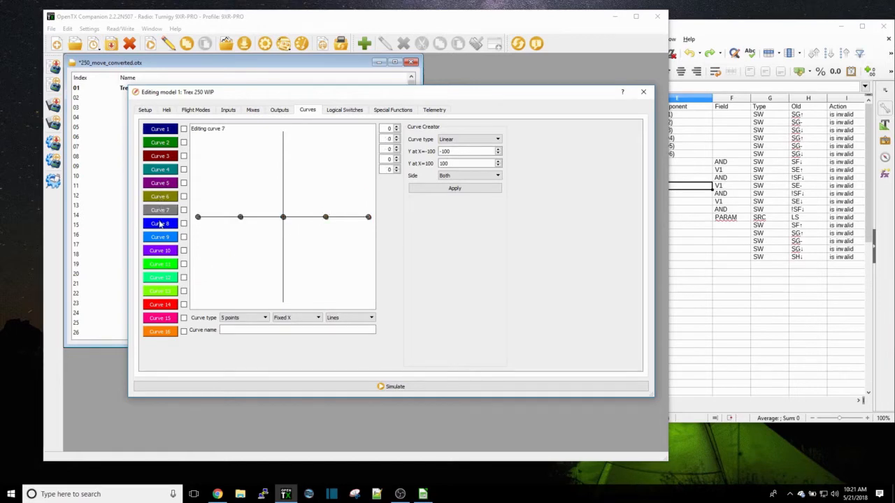
{"action": "left_click", "coordinate": [160, 224]}
{"action": "left_click", "coordinate": [158, 237]}
{"action": "left_click", "coordinate": [158, 250]}
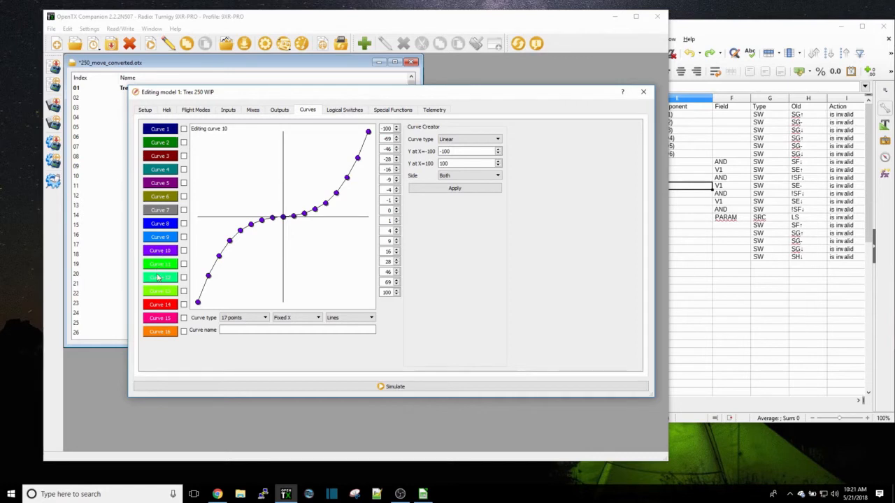
{"action": "left_click", "coordinate": [158, 278]}
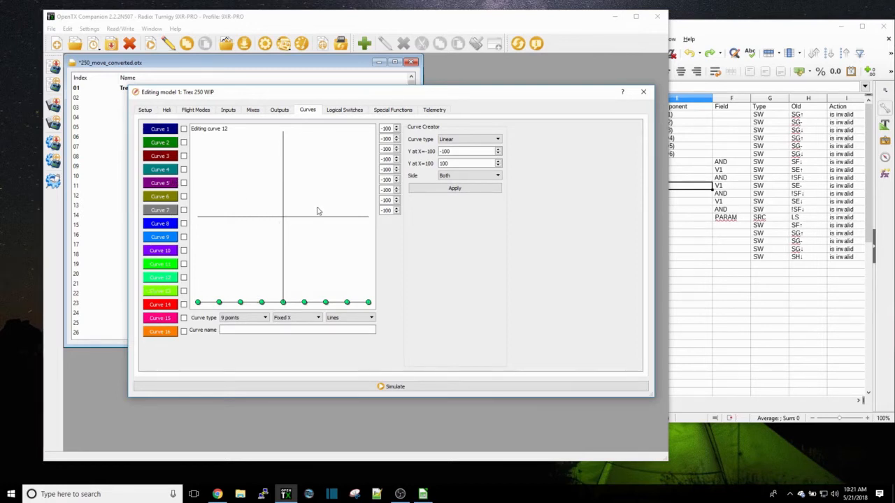
{"action": "left_click", "coordinate": [229, 111]}
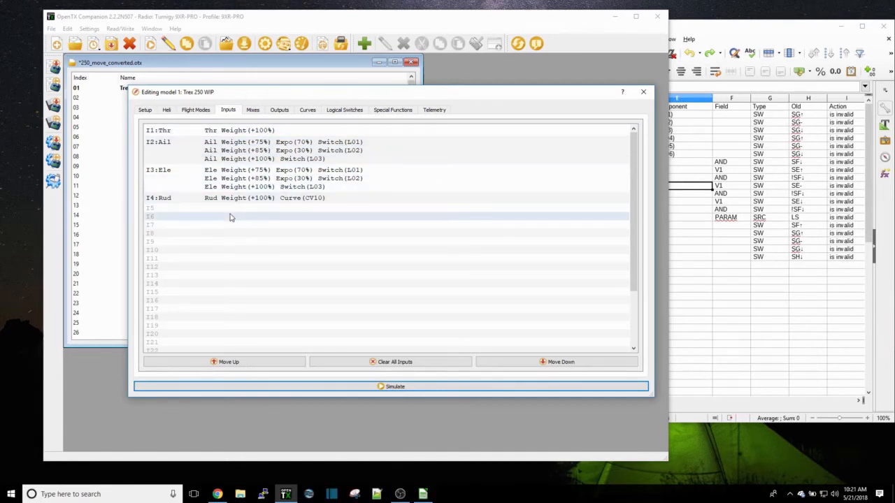
{"action": "left_click", "coordinate": [252, 110]}
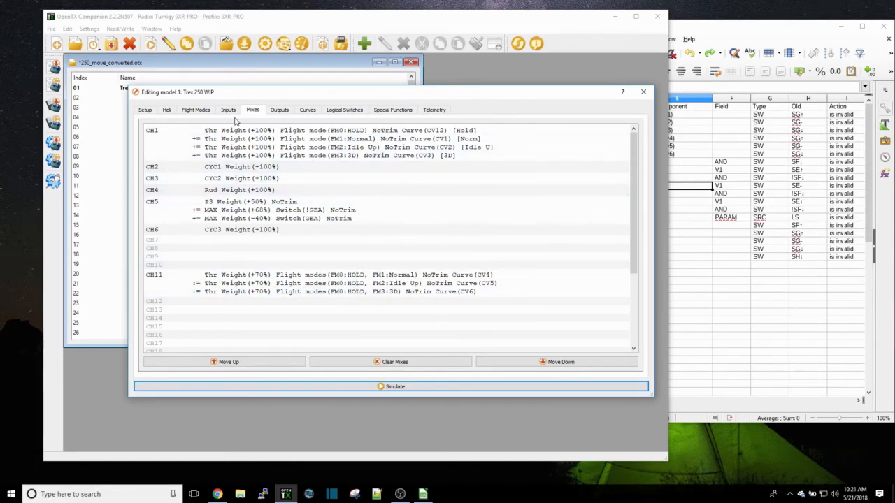
Check the switch assigned to each flight mode: HOLD, Normal, Idle Up and 3D
{"action": "left_click", "coordinate": [198, 112]}
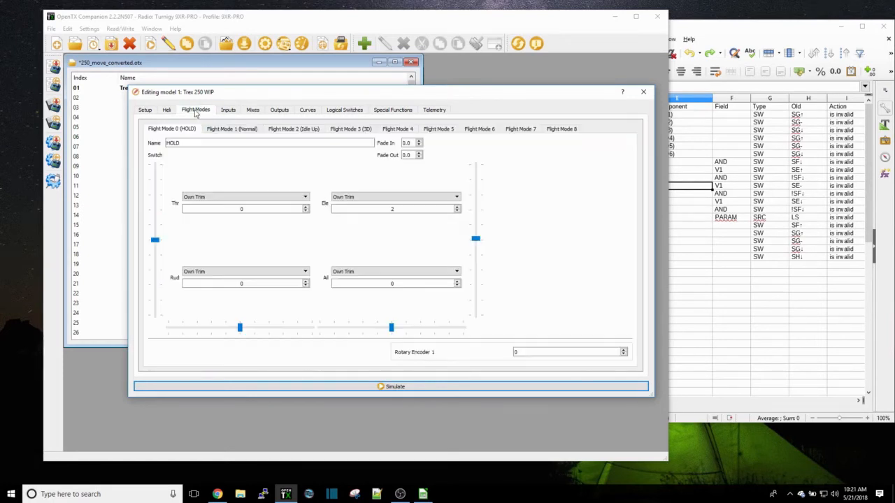
{"action": "left_click", "coordinate": [241, 130]}
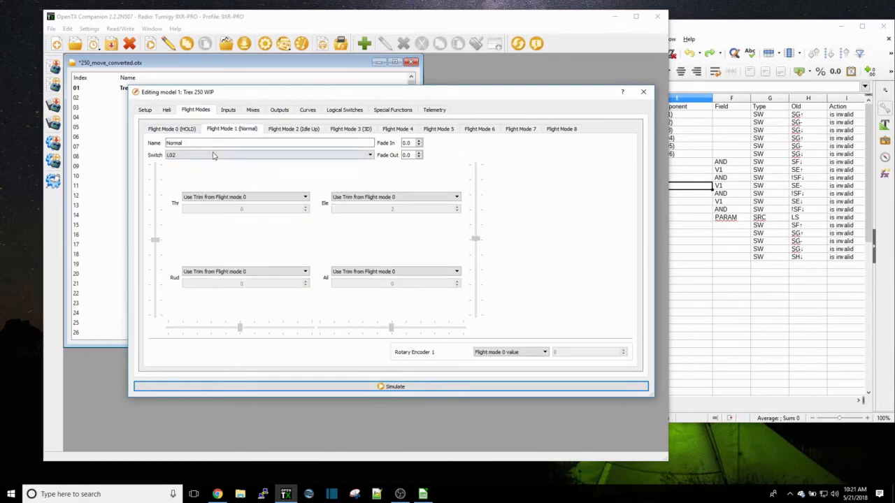
{"action": "left_click", "coordinate": [308, 130]}
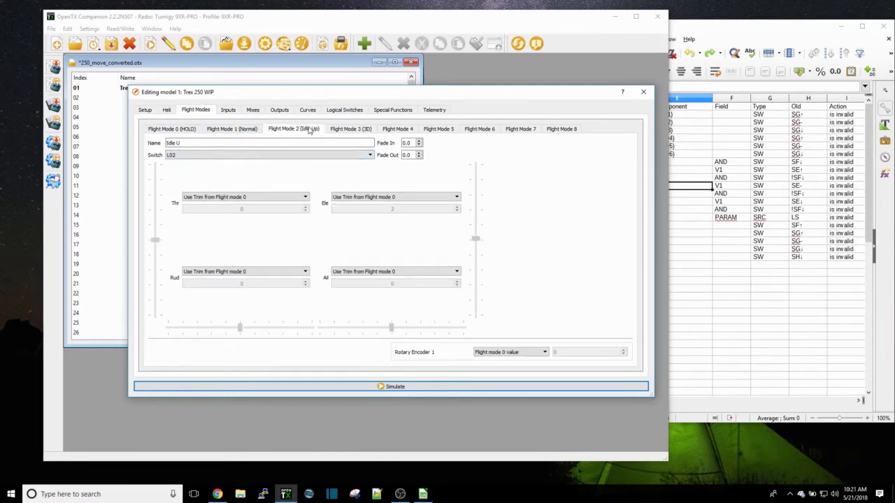
{"action": "left_click", "coordinate": [346, 130]}
{"action": "left_click", "coordinate": [188, 131]}
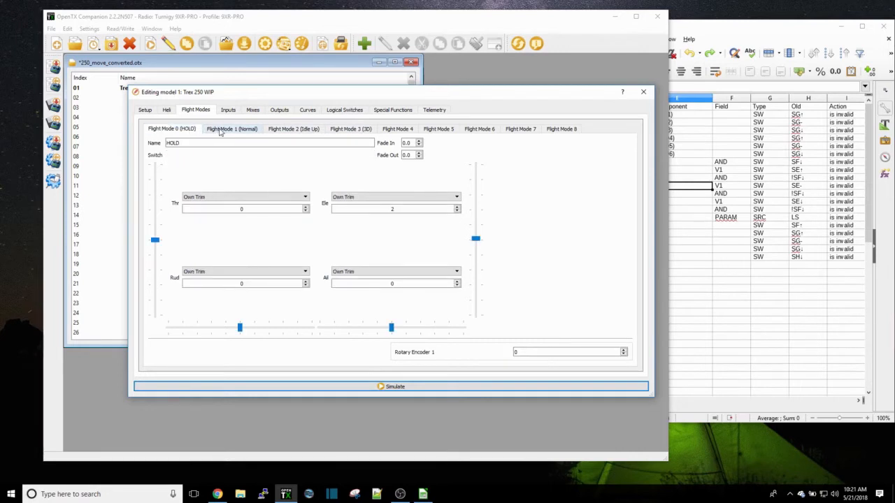
{"action": "left_click", "coordinate": [221, 131]}
{"action": "left_click", "coordinate": [184, 131]}
{"action": "left_click", "coordinate": [245, 133]}
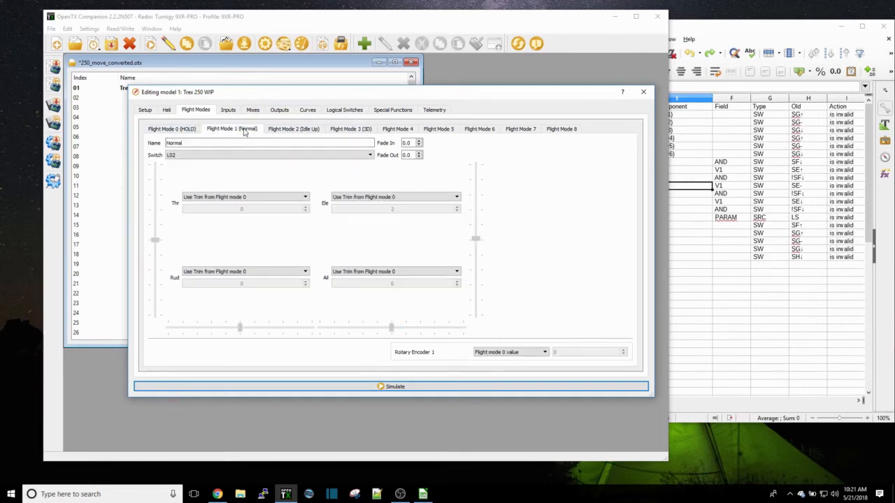
{"action": "left_click", "coordinate": [299, 132]}
{"action": "left_click", "coordinate": [350, 131]}
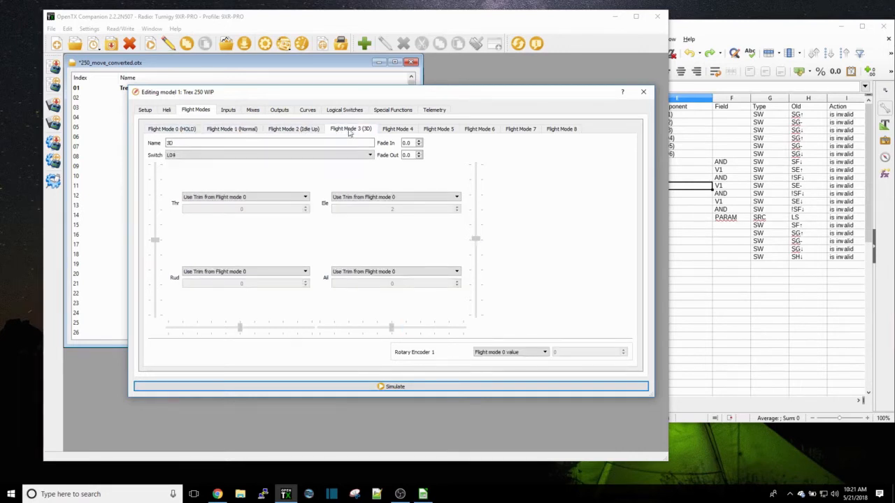
{"action": "left_click", "coordinate": [294, 131]}
{"action": "left_click", "coordinate": [246, 131]}
{"action": "left_click", "coordinate": [192, 131]}
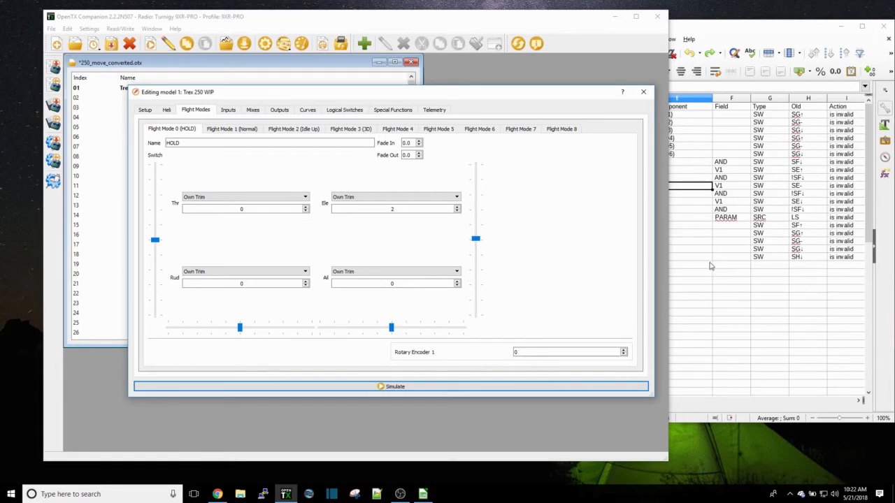
{"action": "left_click", "coordinate": [218, 132]}
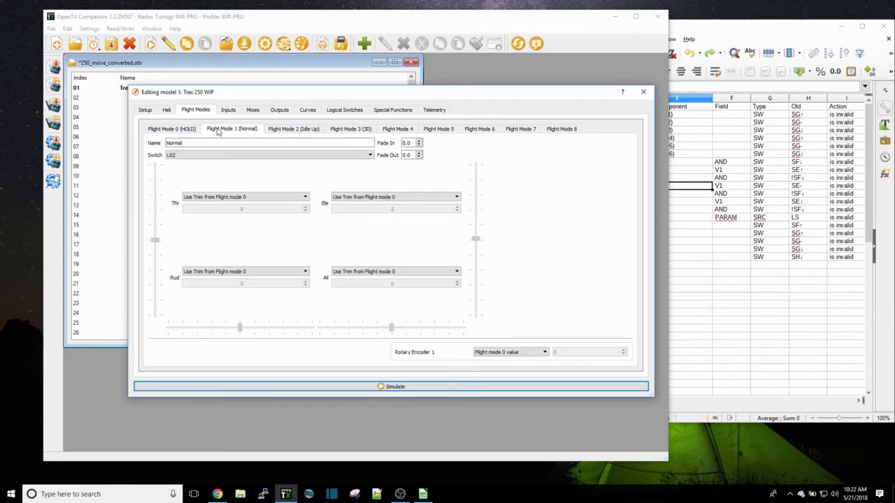
{"action": "left_click", "coordinate": [284, 130]}
{"action": "left_click", "coordinate": [342, 130]}
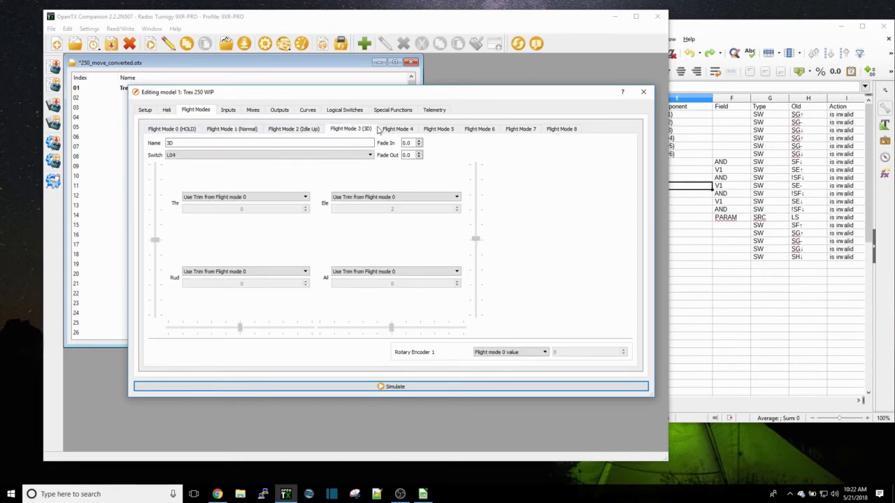
{"action": "left_click", "coordinate": [384, 130]}
{"action": "left_click", "coordinate": [308, 131]}
{"action": "left_click", "coordinate": [241, 131]}
{"action": "left_click", "coordinate": [187, 131]}
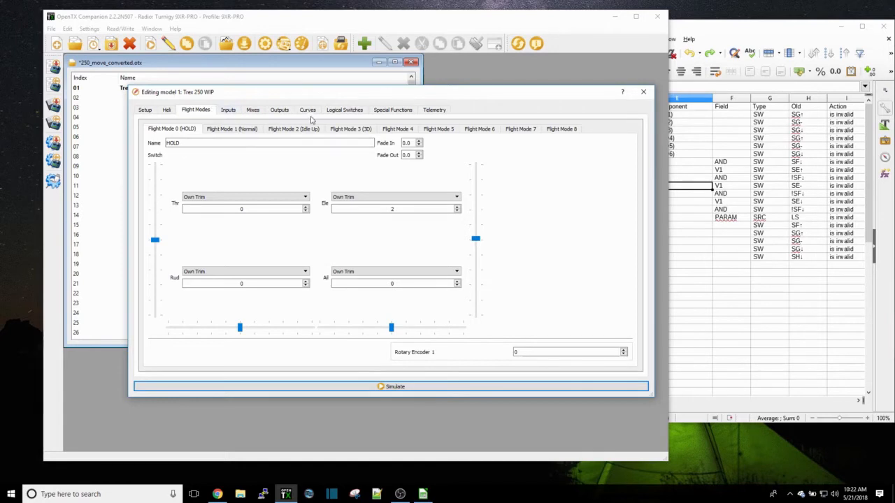
Set the AND Switch of logical switch L04 to THR
{"action": "left_click", "coordinate": [336, 112]}
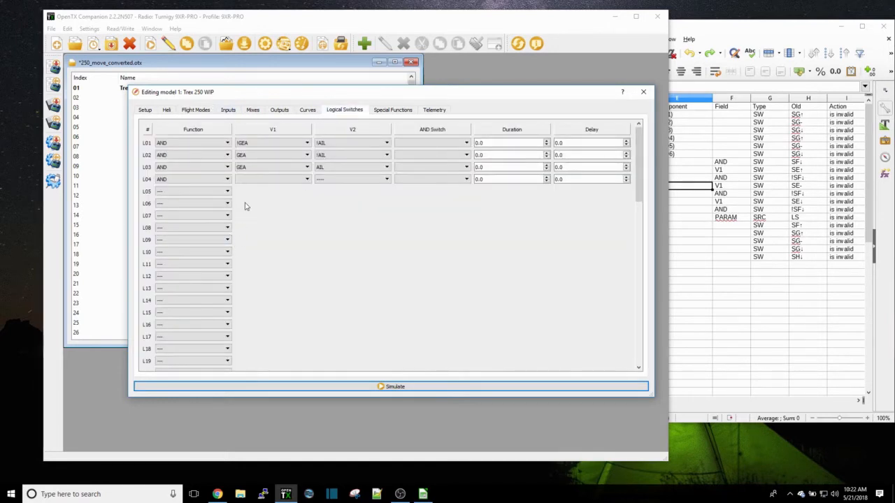
{"action": "left_click", "coordinate": [307, 180]}
{"action": "left_click", "coordinate": [307, 179]}
{"action": "left_click", "coordinate": [432, 179]}
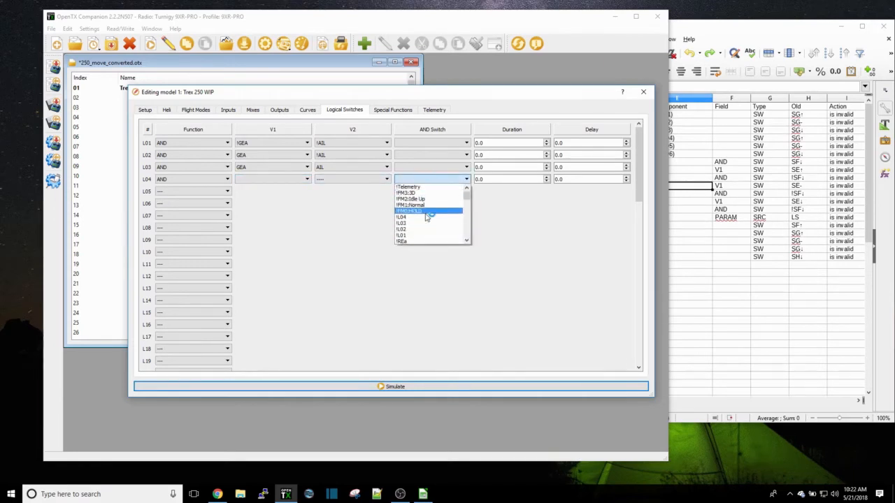
{"action": "scroll", "coordinate": [428, 217], "scroll_direction": "down", "scroll_amount": 3}
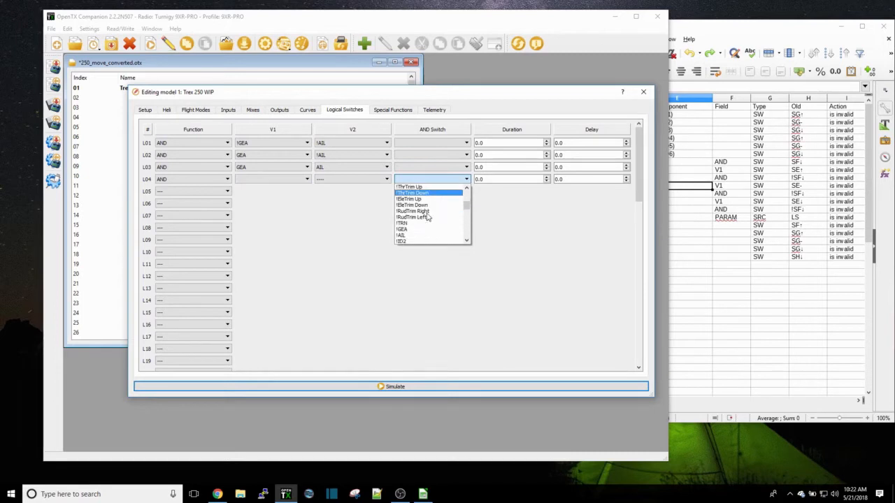
{"action": "scroll", "coordinate": [428, 217], "scroll_direction": "down", "scroll_amount": 3}
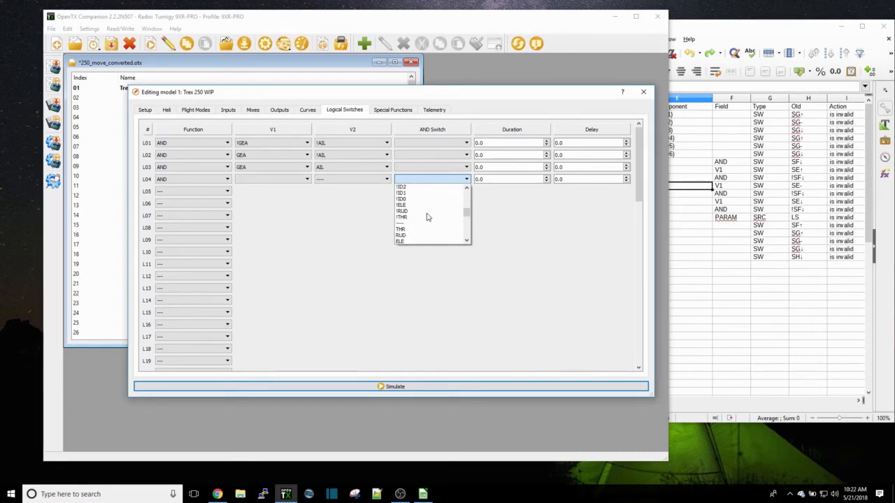
{"action": "left_click", "coordinate": [416, 229]}
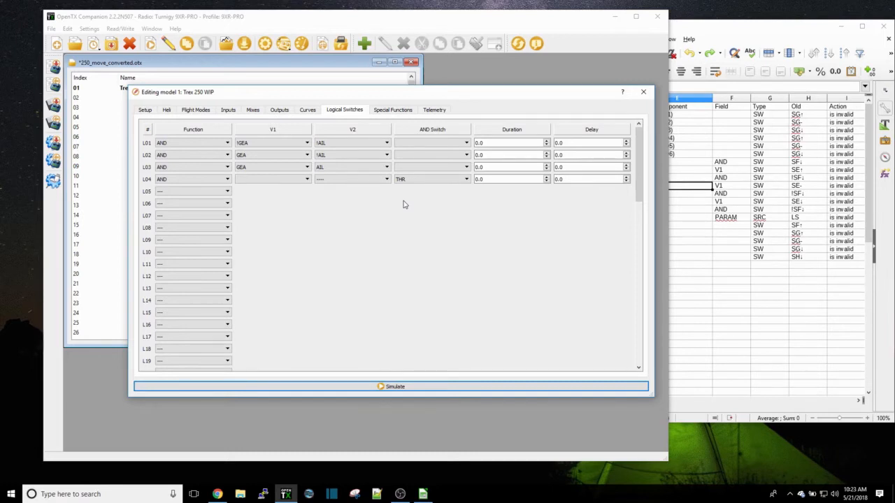
Define logical switch L05 with the AND function, using RUD as V1 and ELE as V2
{"action": "left_click", "coordinate": [227, 193]}
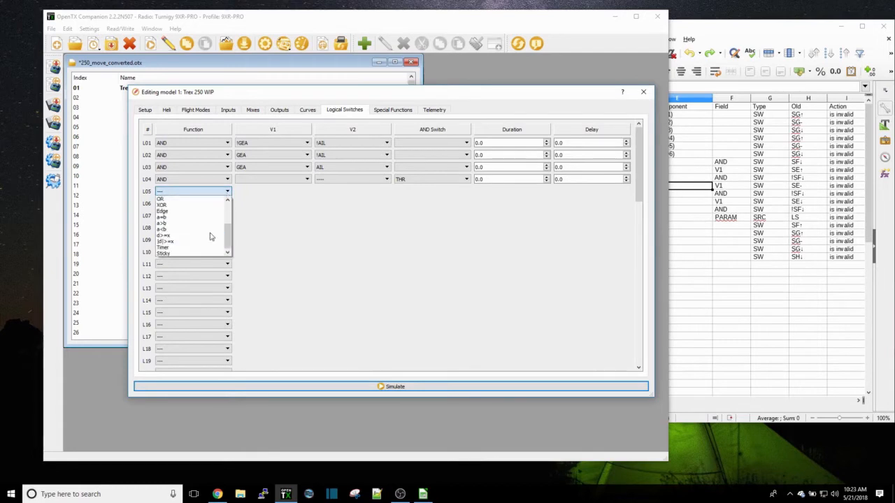
{"action": "scroll", "coordinate": [205, 221], "scroll_direction": "up", "scroll_amount": 1}
{"action": "left_click", "coordinate": [202, 205]}
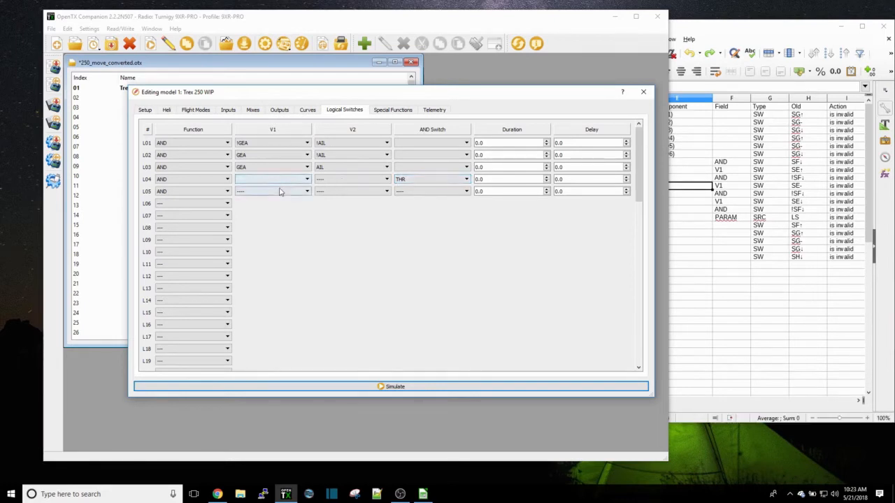
{"action": "left_click", "coordinate": [305, 191]}
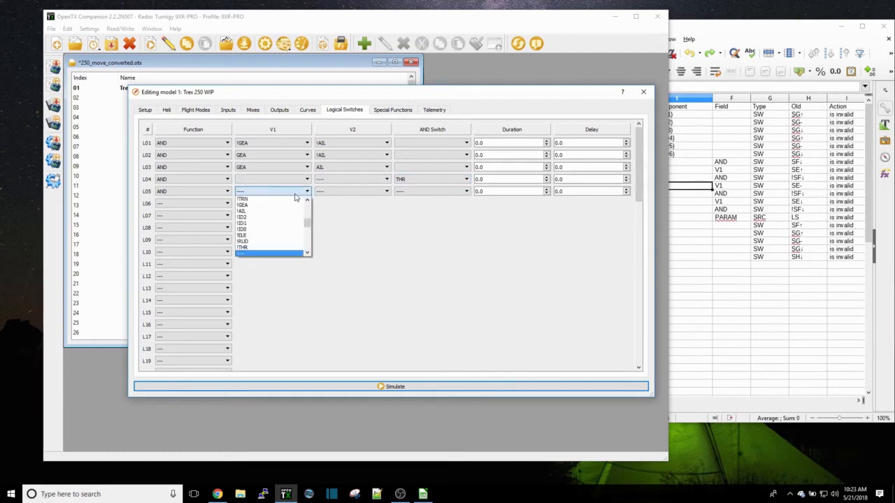
{"action": "scroll", "coordinate": [290, 216], "scroll_direction": "down", "scroll_amount": 3}
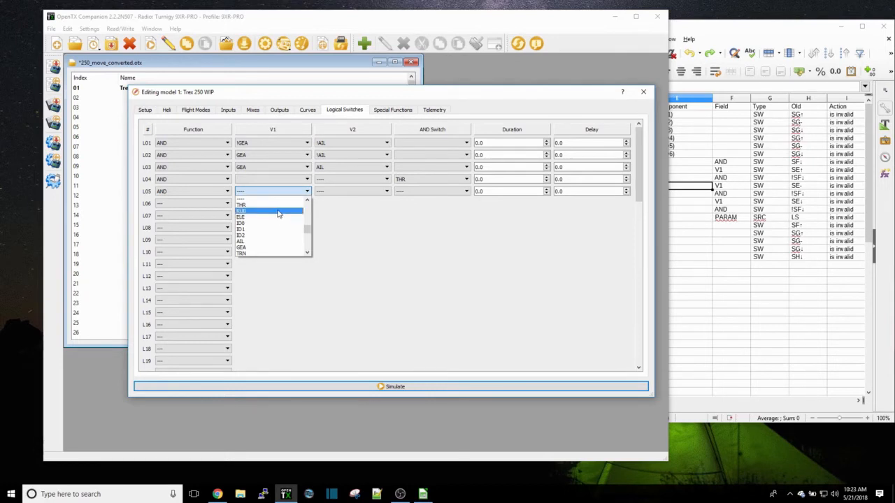
{"action": "left_click", "coordinate": [277, 211]}
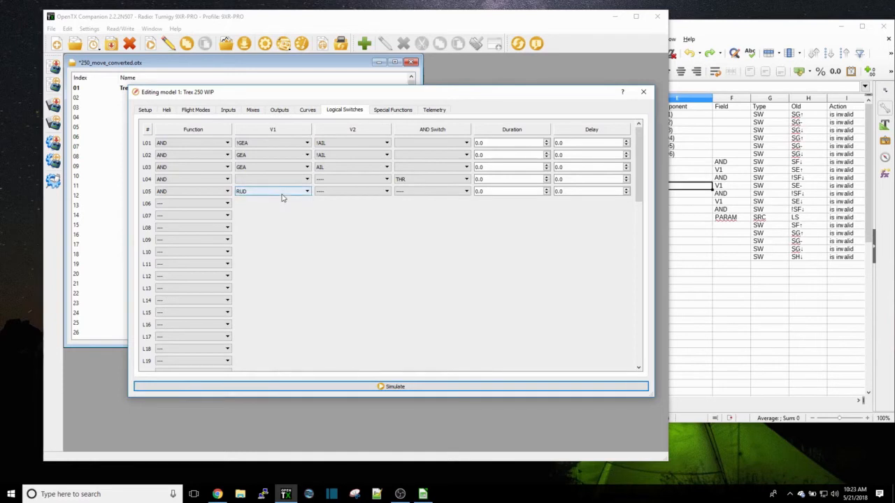
{"action": "left_click", "coordinate": [350, 193]}
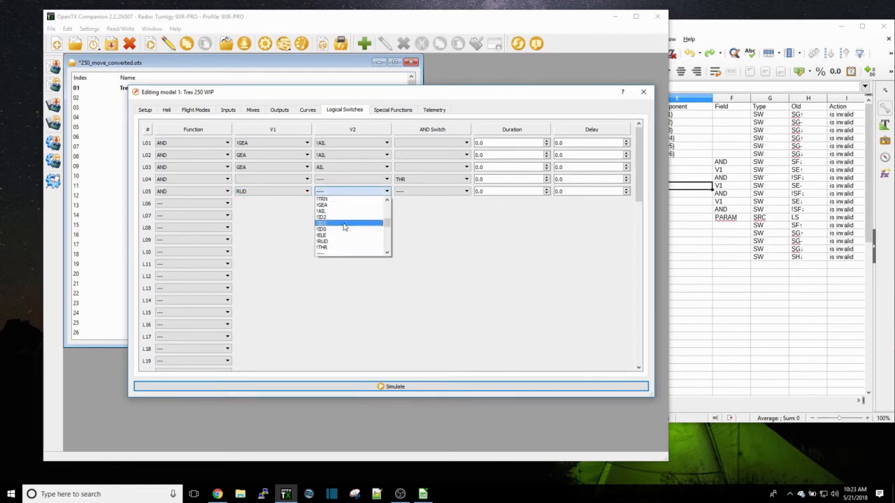
{"action": "scroll", "coordinate": [343, 224], "scroll_direction": "down", "scroll_amount": 1}
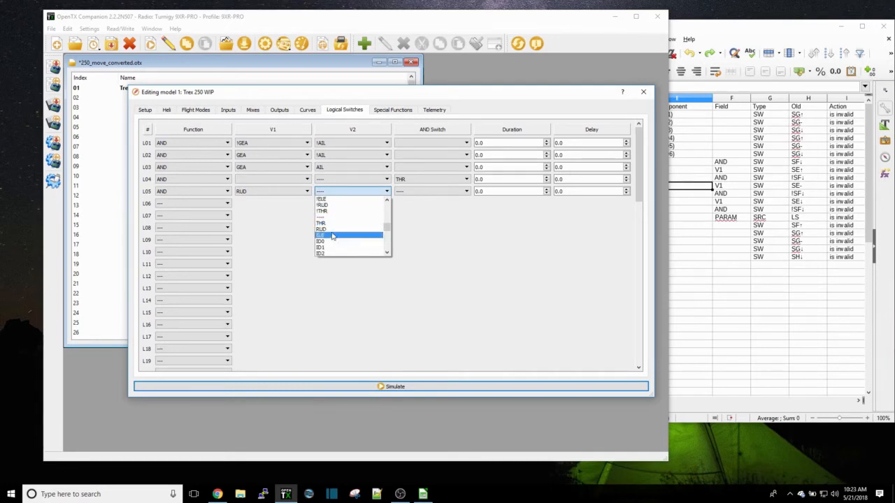
{"action": "left_click", "coordinate": [333, 237]}
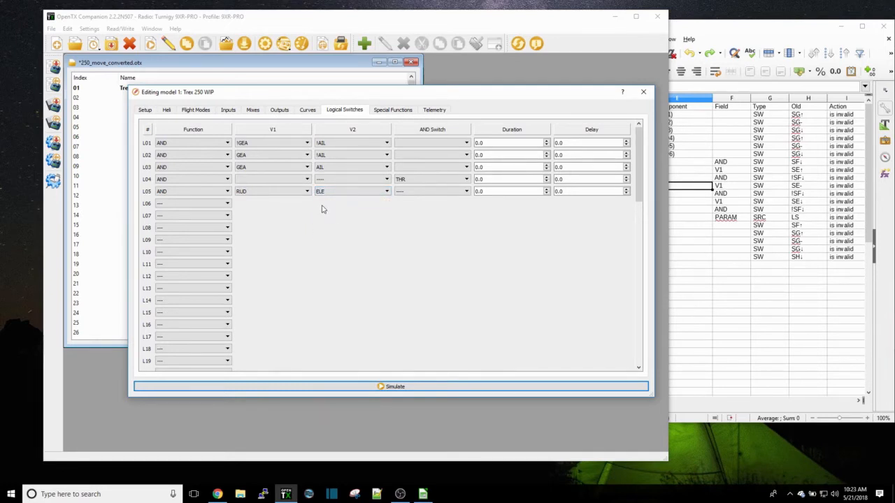
Change logical switch L05 to V1 !RUD and V2 !ELE, with !THR as its AND Switch
{"action": "left_click", "coordinate": [273, 192]}
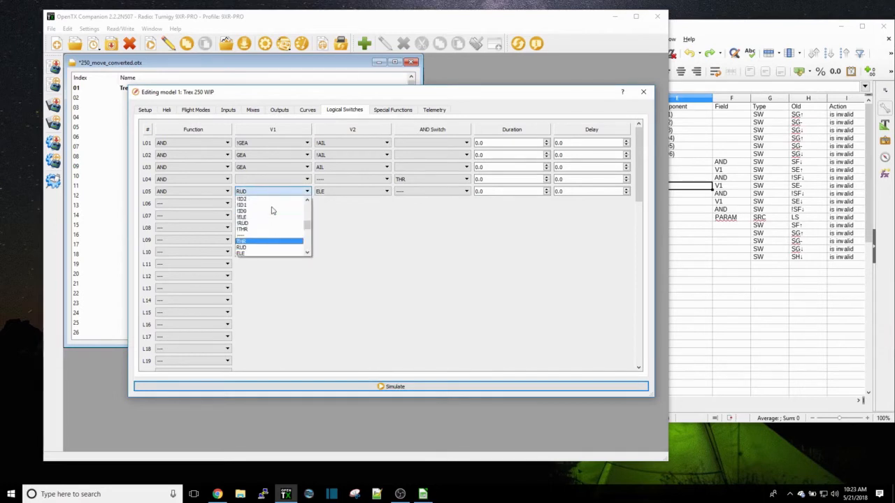
{"action": "left_click", "coordinate": [267, 219]}
{"action": "left_click", "coordinate": [331, 193]}
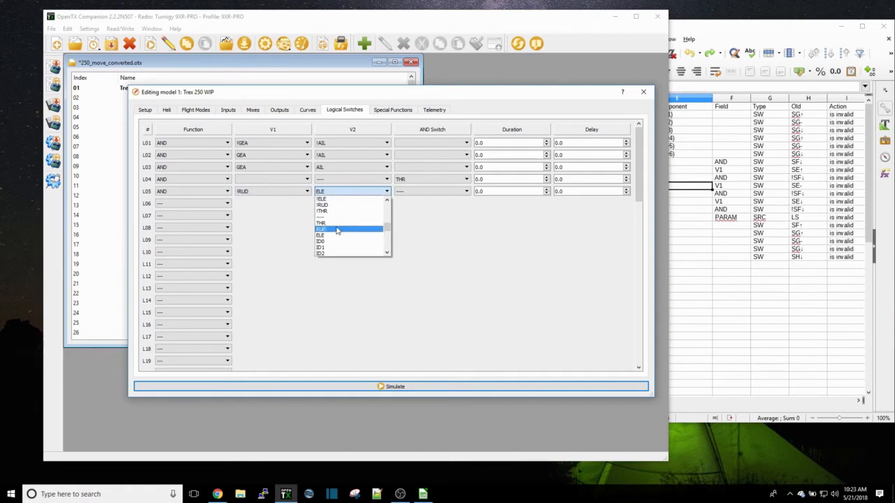
{"action": "scroll", "coordinate": [336, 225], "scroll_direction": "down", "scroll_amount": 1}
{"action": "left_click", "coordinate": [334, 217]}
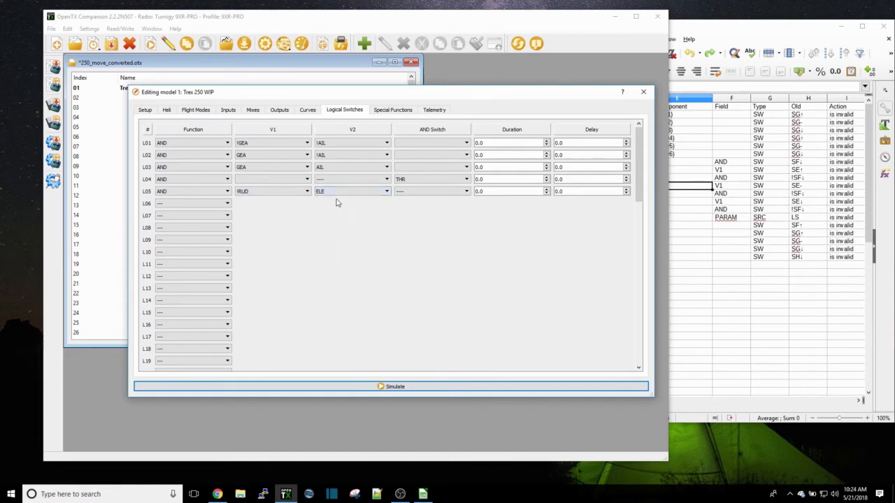
{"action": "left_click", "coordinate": [336, 192]}
{"action": "scroll", "coordinate": [337, 223], "scroll_direction": "up", "scroll_amount": 3}
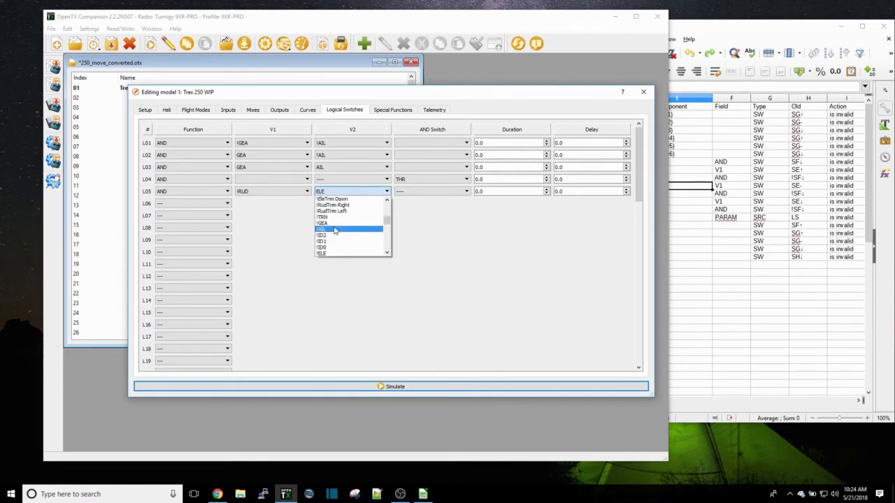
{"action": "scroll", "coordinate": [335, 230], "scroll_direction": "down", "scroll_amount": 2}
{"action": "left_click", "coordinate": [335, 231]}
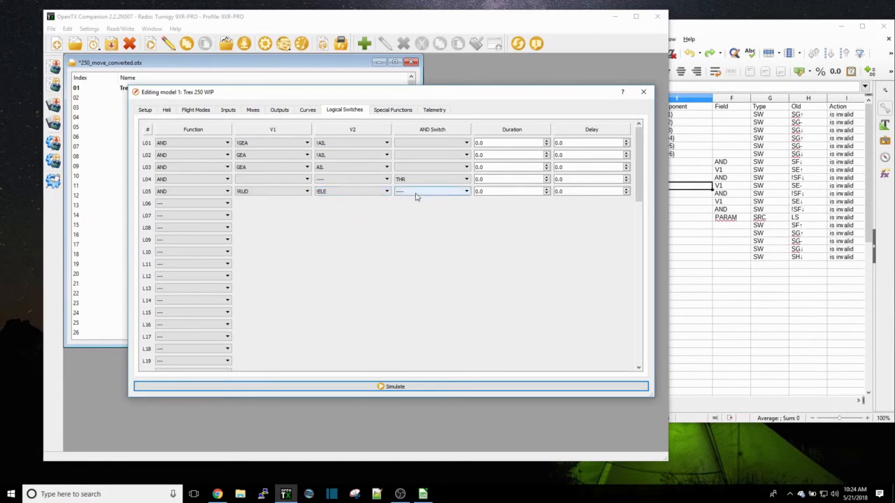
{"action": "left_click", "coordinate": [415, 191]}
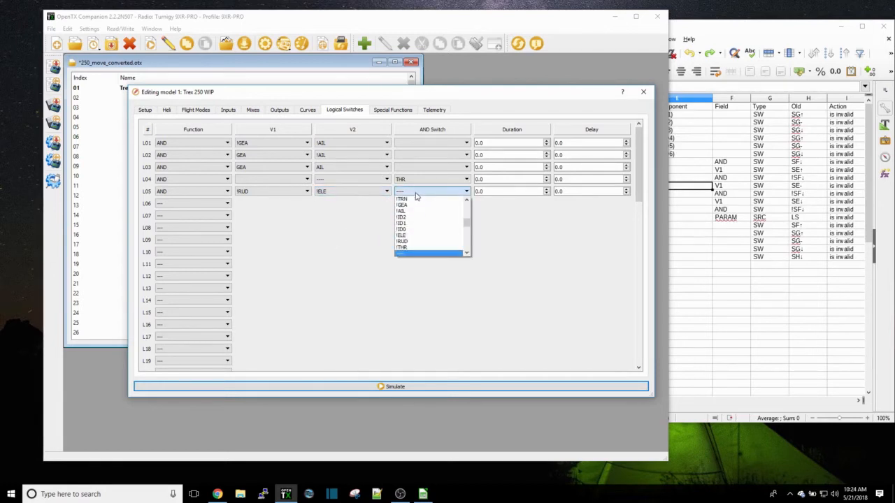
{"action": "left_click", "coordinate": [412, 247]}
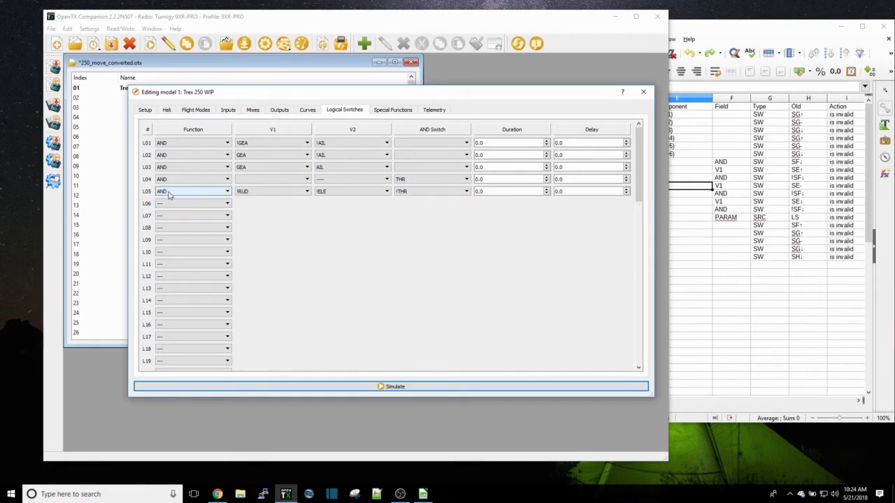
Define logical switch L06 with the AND function and RUD as V1
{"action": "left_click", "coordinate": [227, 204]}
{"action": "scroll", "coordinate": [195, 255], "scroll_direction": "down", "scroll_amount": 1}
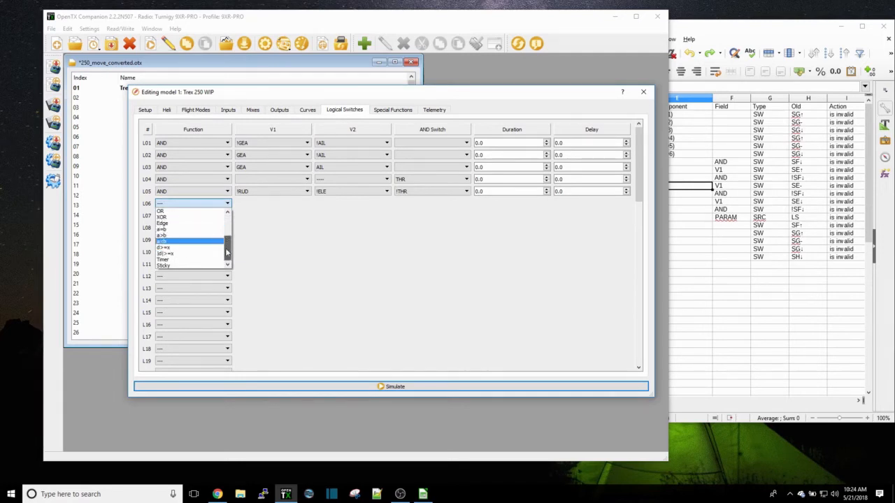
{"action": "scroll", "coordinate": [193, 226], "scroll_direction": "up", "scroll_amount": 1}
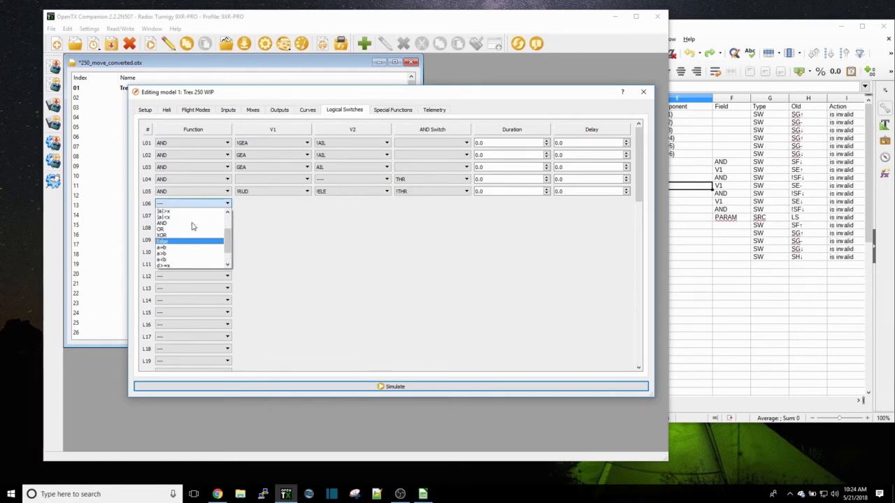
{"action": "left_click", "coordinate": [191, 223]}
{"action": "left_click", "coordinate": [261, 203]}
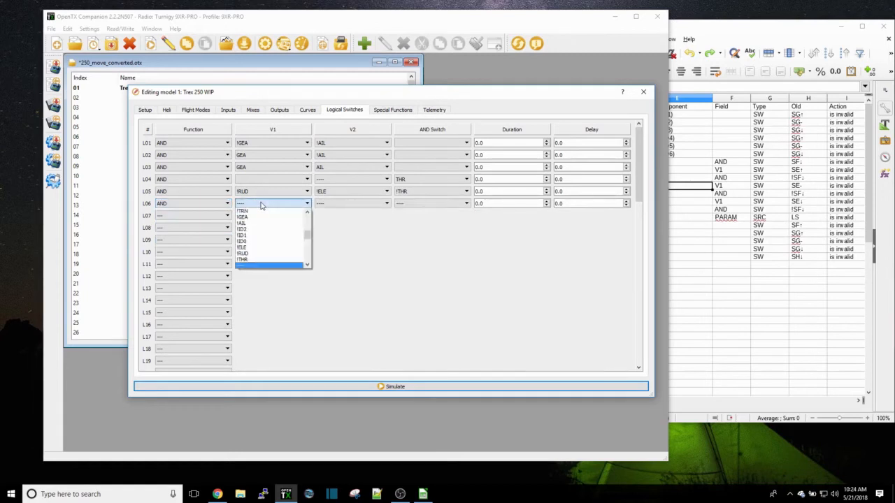
{"action": "scroll", "coordinate": [264, 225], "scroll_direction": "down", "scroll_amount": 1}
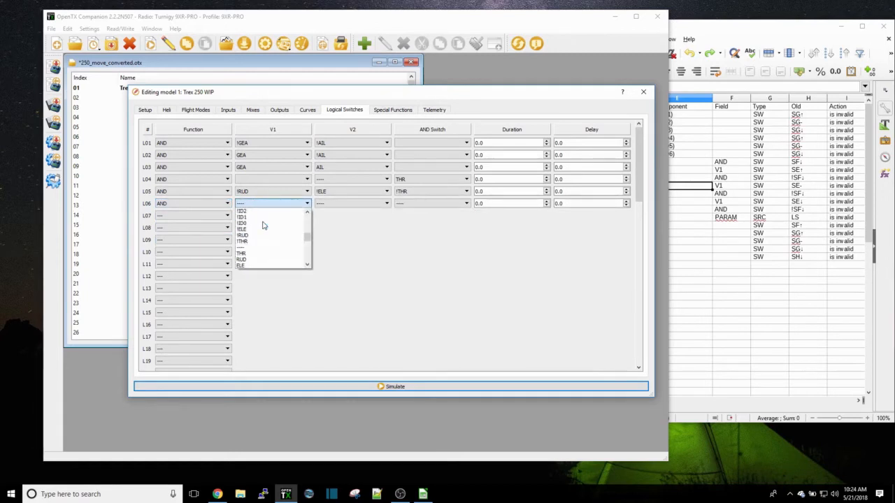
{"action": "scroll", "coordinate": [264, 225], "scroll_direction": "down", "scroll_amount": 1}
{"action": "left_click", "coordinate": [262, 241]}
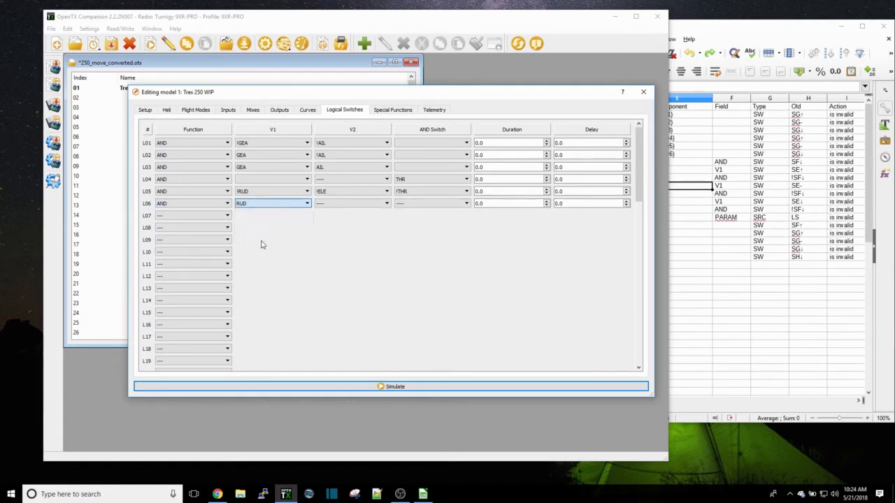
Set V2 of logical switch L06 to !ELE and its AND Switch to !THR
{"action": "left_click", "coordinate": [333, 204]}
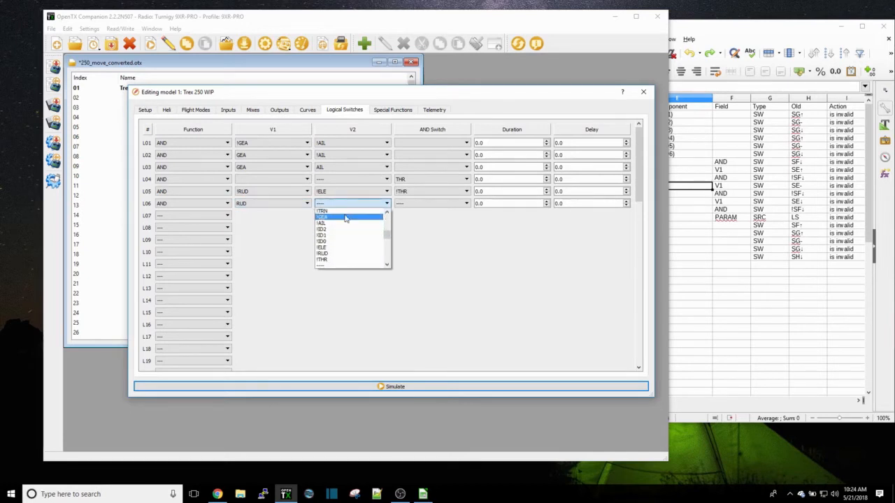
{"action": "scroll", "coordinate": [351, 220], "scroll_direction": "down", "scroll_amount": 1}
{"action": "left_click", "coordinate": [355, 231]}
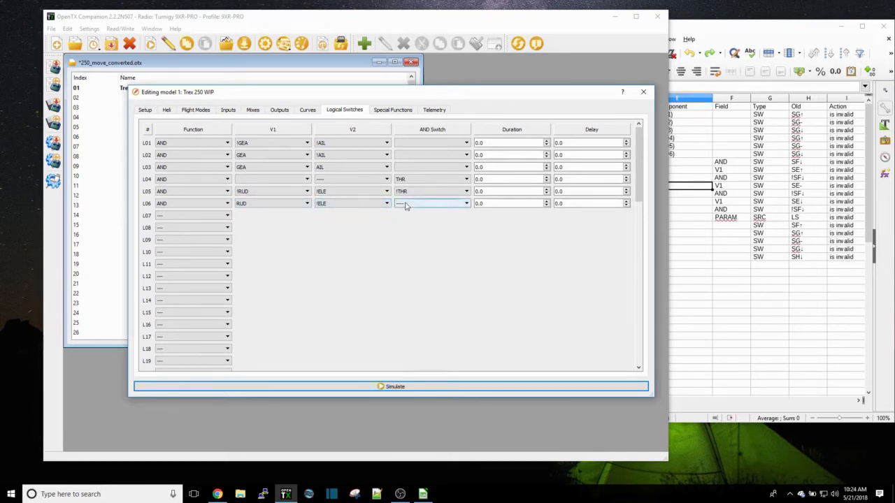
{"action": "left_click", "coordinate": [403, 203]}
{"action": "scroll", "coordinate": [412, 224], "scroll_direction": "up", "scroll_amount": 3}
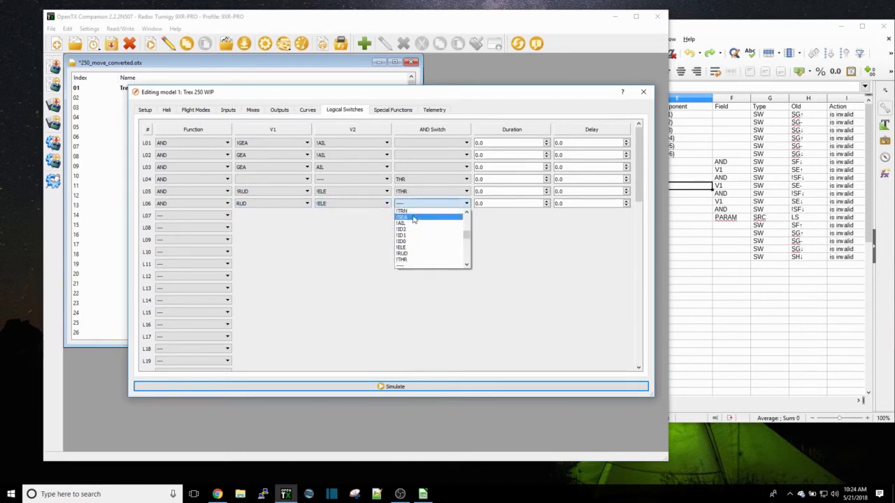
{"action": "left_click", "coordinate": [415, 261]}
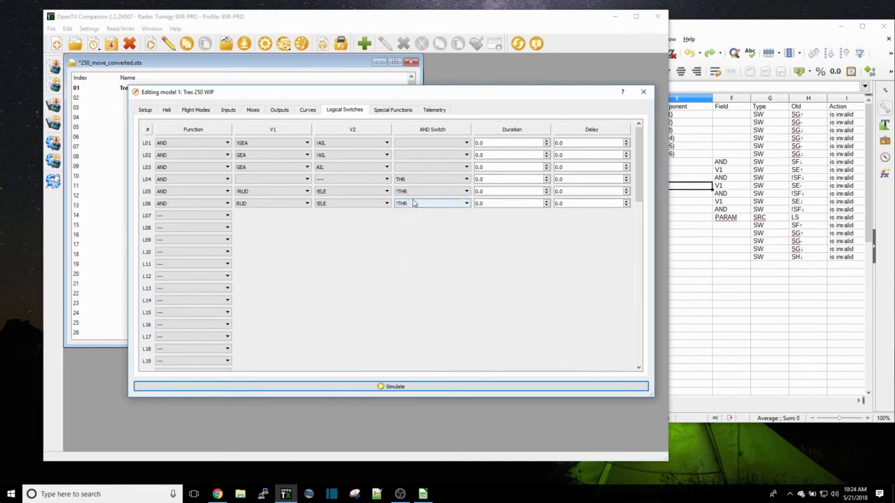
Define logical switch L07 with the AND function and RUD as V1
{"action": "left_click", "coordinate": [212, 218]}
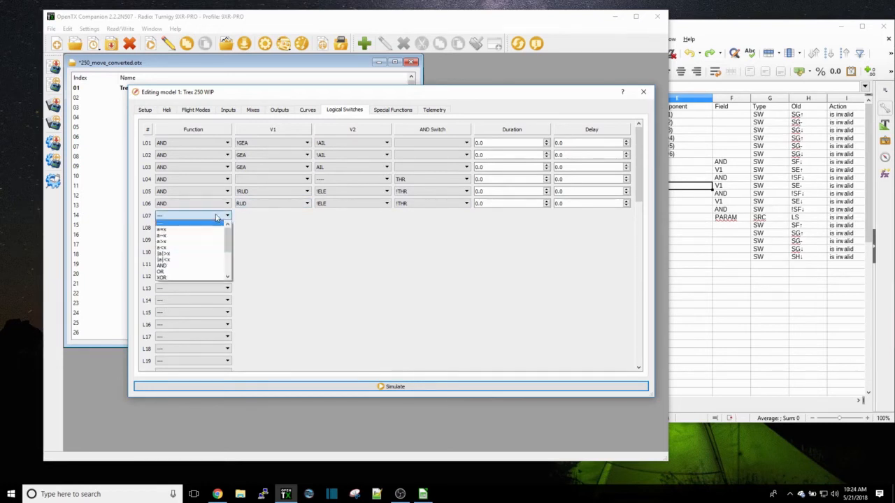
{"action": "scroll", "coordinate": [205, 238], "scroll_direction": "down", "scroll_amount": 3}
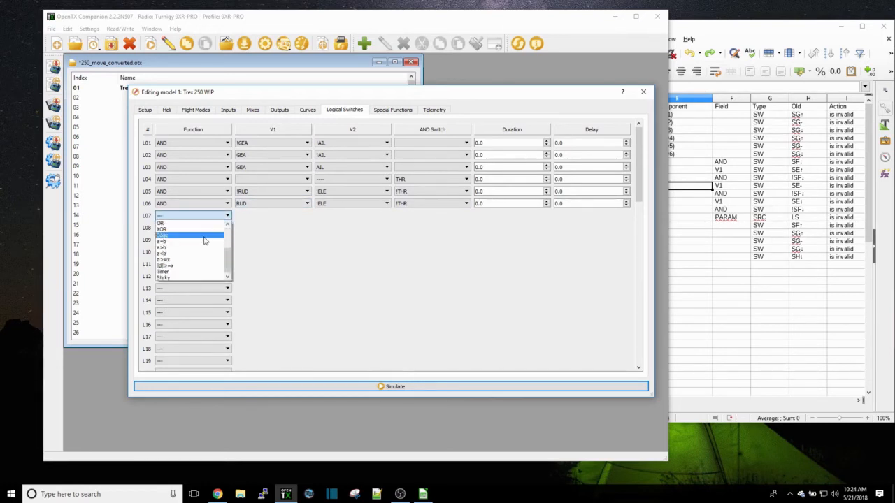
{"action": "scroll", "coordinate": [203, 241], "scroll_direction": "up", "scroll_amount": 2}
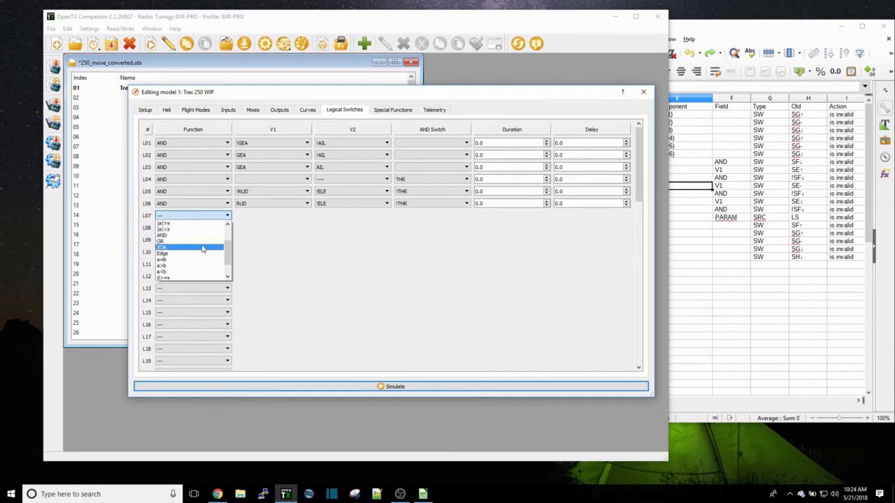
{"action": "left_click", "coordinate": [199, 236]}
{"action": "left_click", "coordinate": [272, 216]}
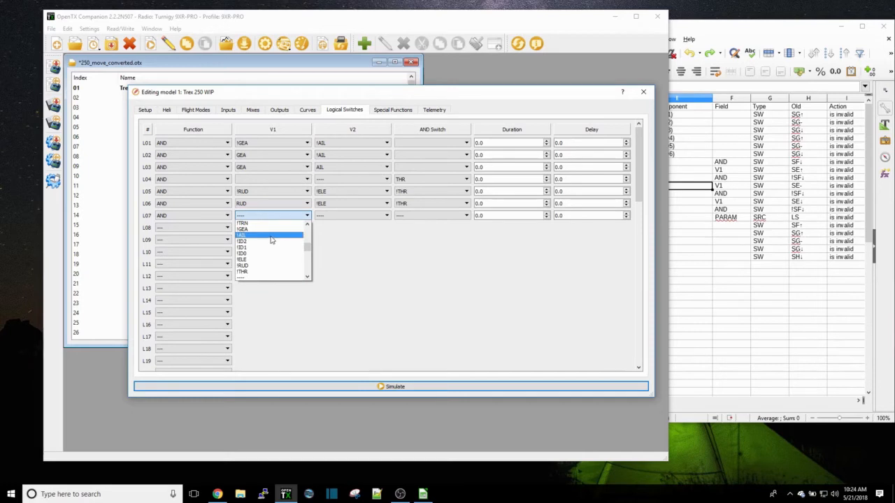
{"action": "scroll", "coordinate": [272, 245], "scroll_direction": "down", "scroll_amount": 2}
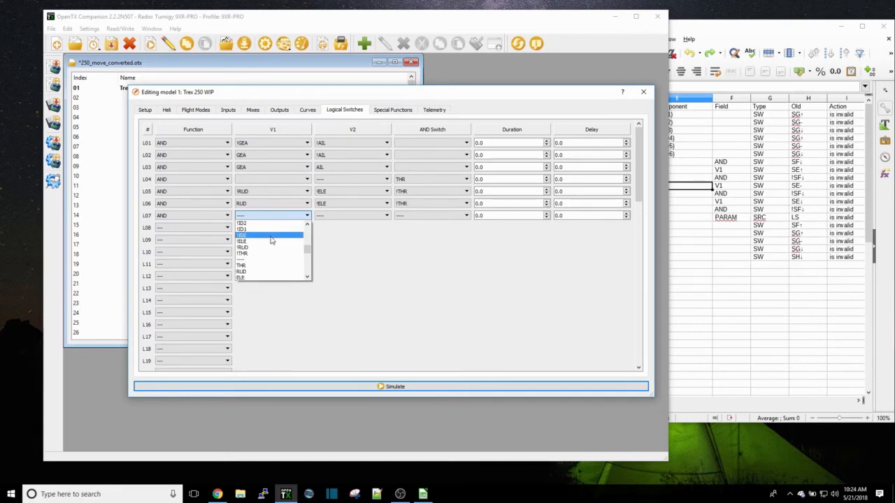
{"action": "left_click", "coordinate": [269, 253]}
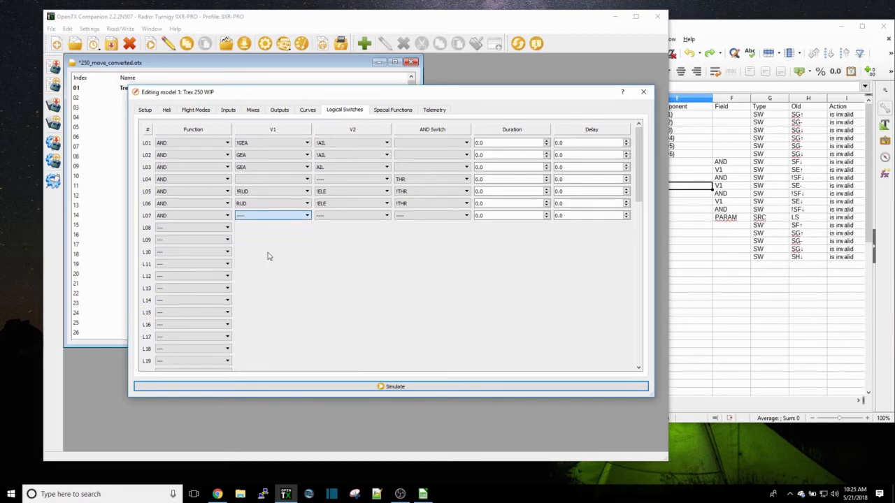
Set V2 of logical switch L07 to ELE and its AND Switch to !THR
{"action": "left_click", "coordinate": [327, 216]}
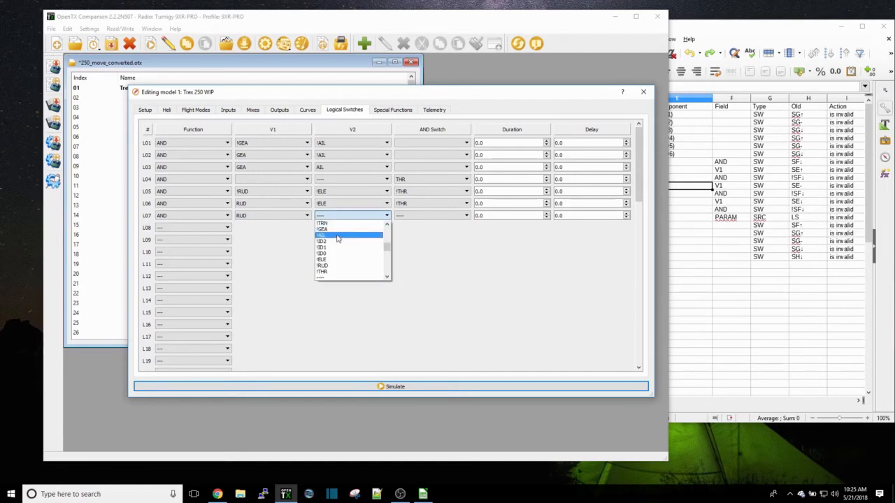
{"action": "scroll", "coordinate": [335, 261], "scroll_direction": "down", "scroll_amount": 3}
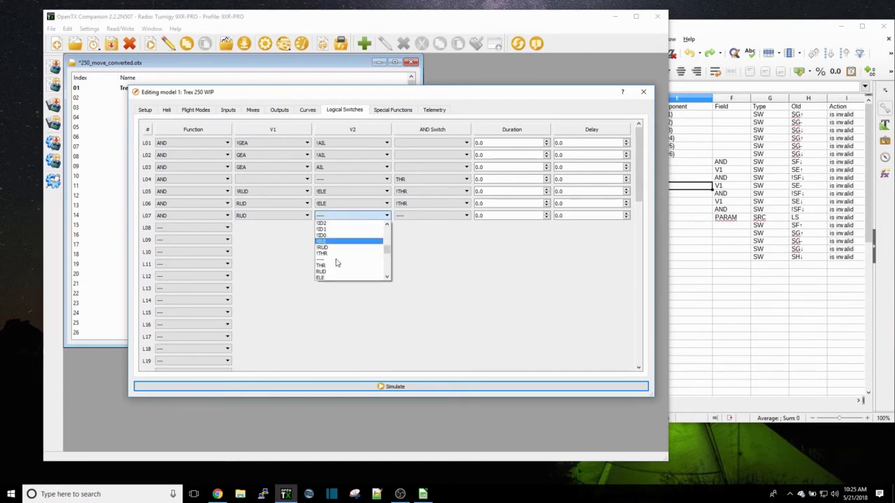
{"action": "left_click", "coordinate": [334, 260]}
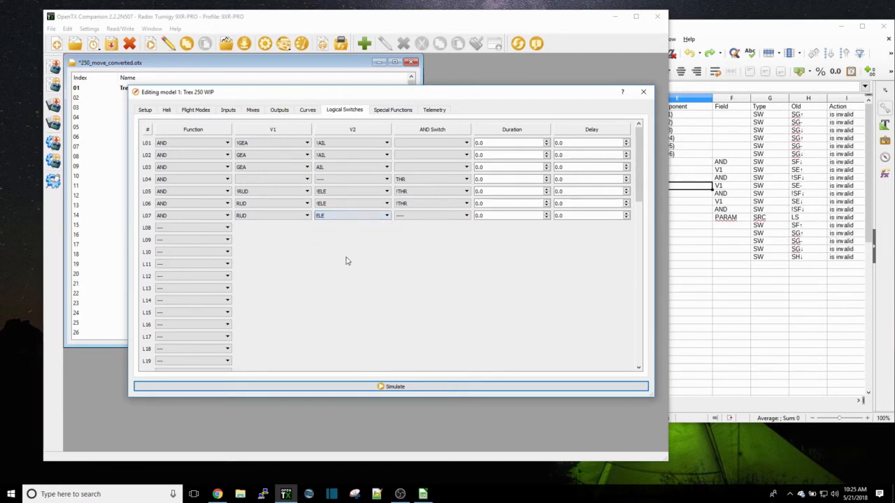
{"action": "left_click", "coordinate": [429, 216]}
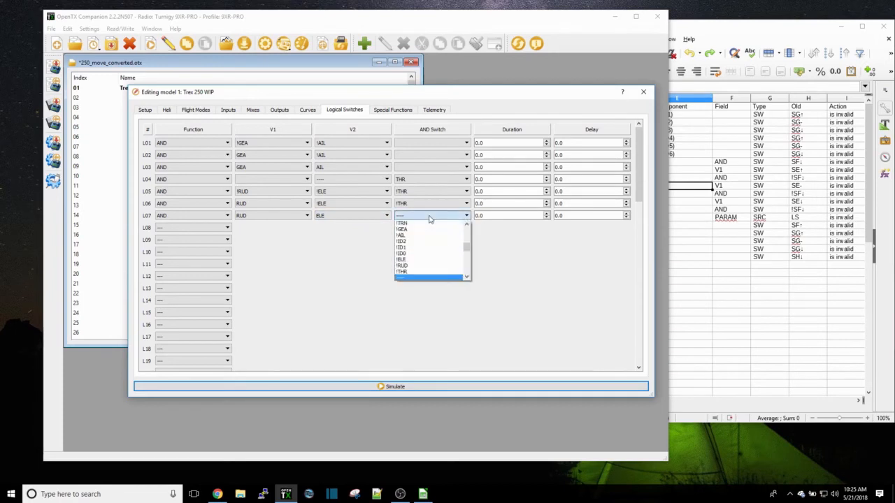
{"action": "left_click", "coordinate": [416, 271]}
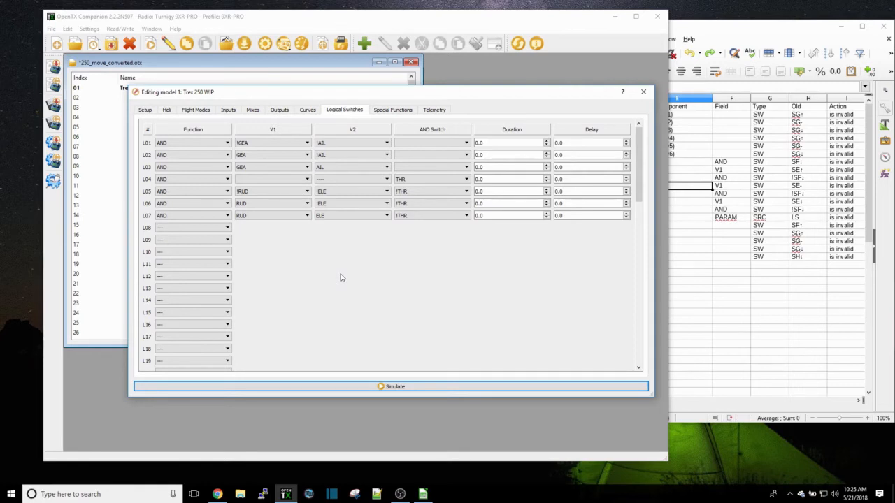
Assign logical switch L05 as the switch for flight mode 1 (Normal)
{"action": "left_click", "coordinate": [202, 111]}
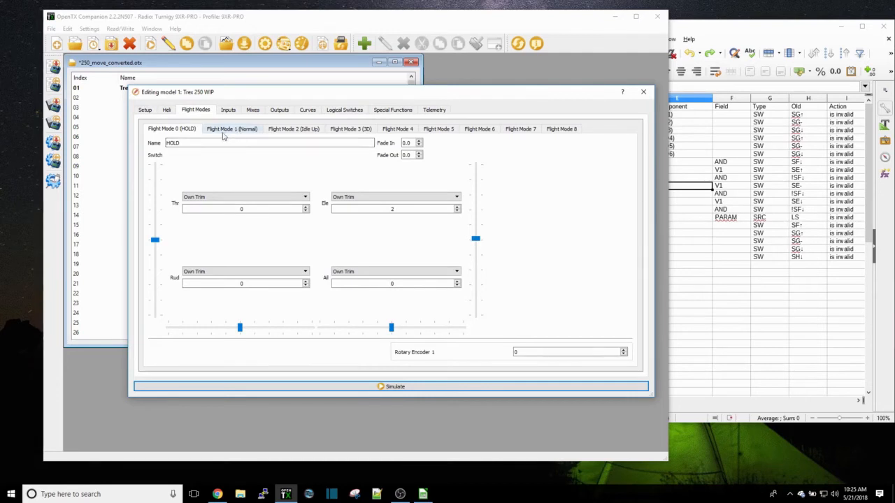
{"action": "left_click", "coordinate": [224, 131]}
{"action": "left_click", "coordinate": [224, 154]}
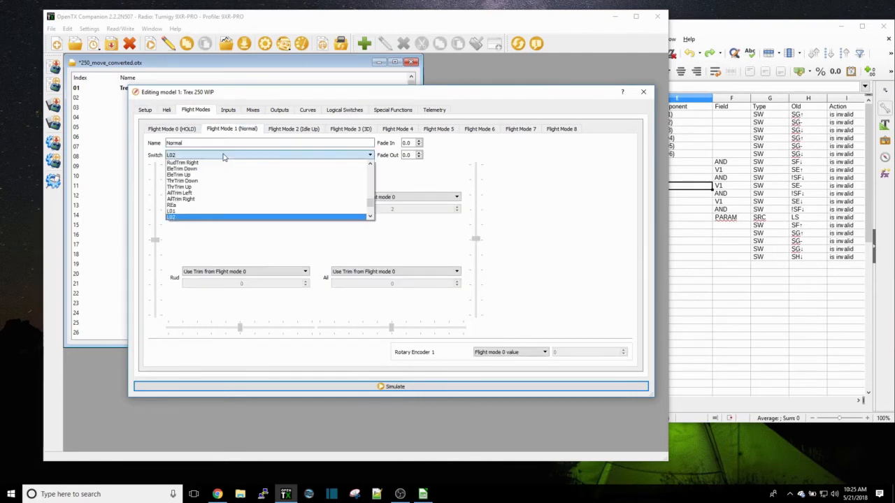
{"action": "scroll", "coordinate": [215, 195], "scroll_direction": "down", "scroll_amount": 2}
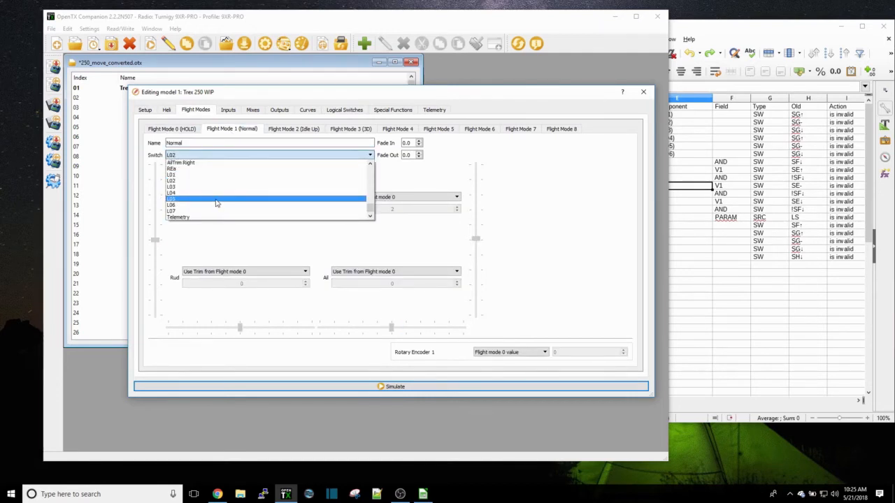
{"action": "left_click", "coordinate": [215, 200]}
Assign logical switch L06 as the switch for flight mode 2 (Idle Up)
{"action": "left_click", "coordinate": [294, 130]}
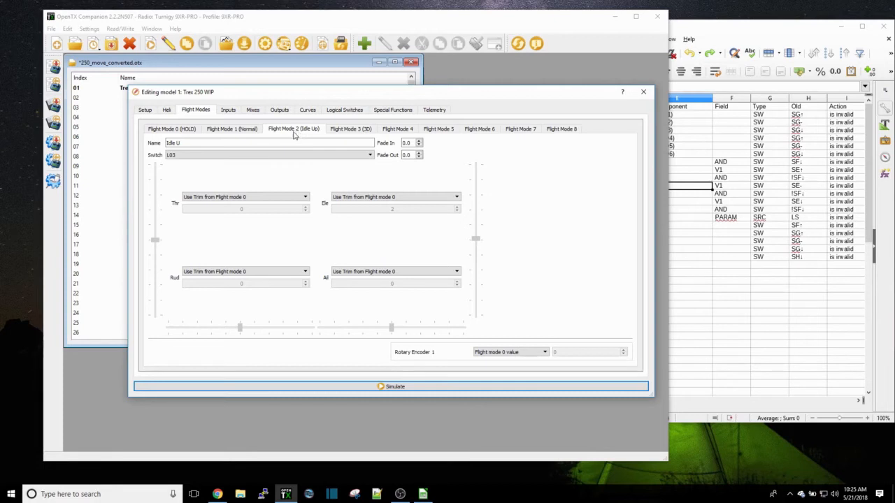
{"action": "left_click", "coordinate": [281, 155]}
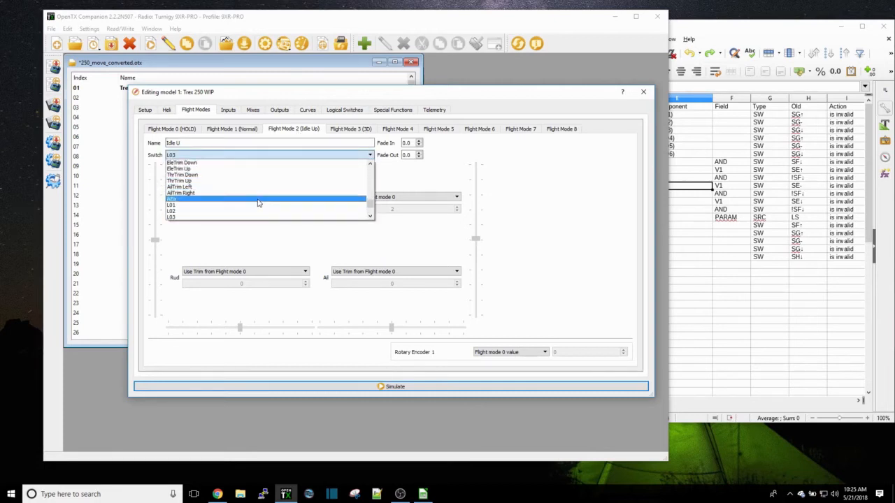
{"action": "scroll", "coordinate": [255, 198], "scroll_direction": "down", "scroll_amount": 1}
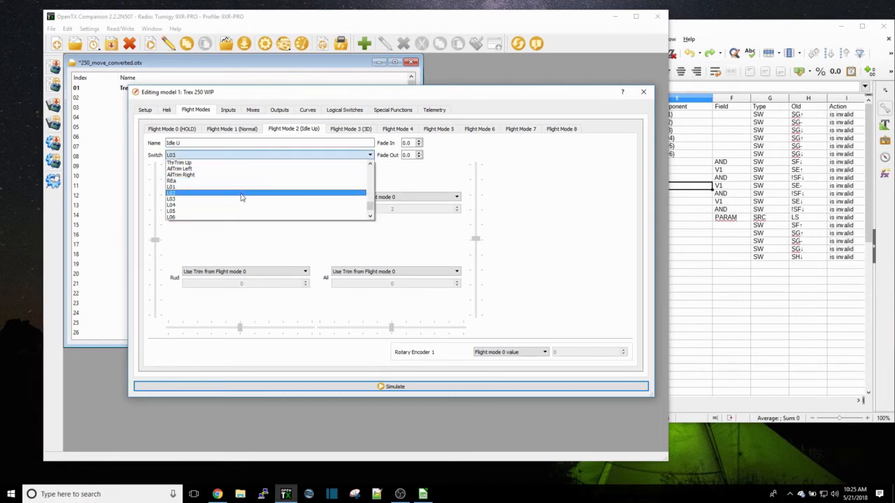
{"action": "left_click", "coordinate": [237, 216]}
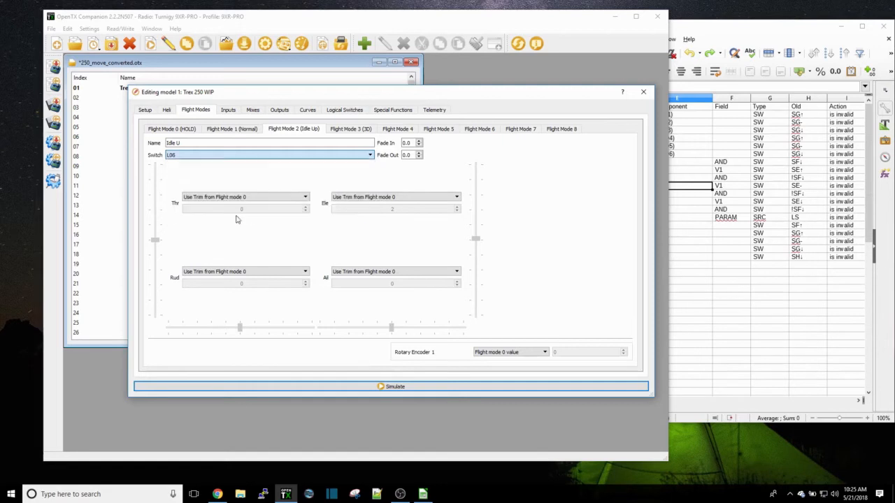
Assign logical switch L07 as the switch for flight mode 3 (3D) and recheck flight modes 2, 1 and 0
{"action": "left_click", "coordinate": [340, 131]}
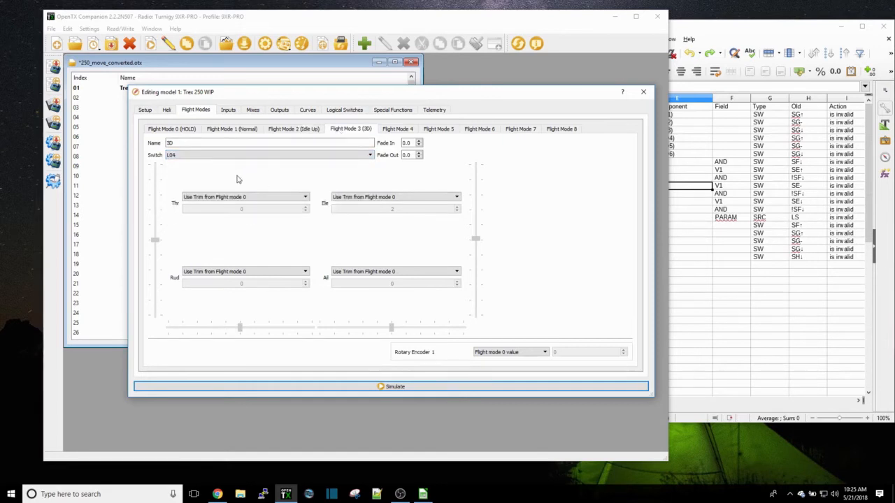
{"action": "left_click", "coordinate": [206, 155]}
{"action": "scroll", "coordinate": [192, 200], "scroll_direction": "down", "scroll_amount": 1}
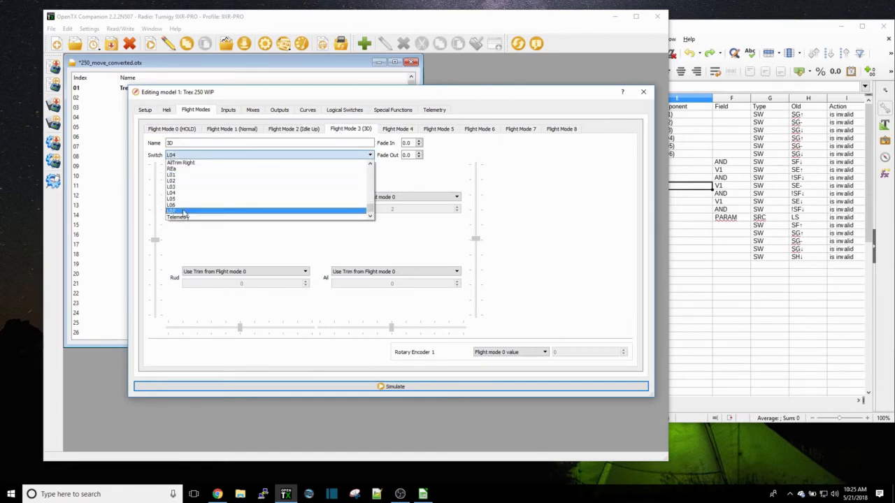
{"action": "left_click", "coordinate": [194, 210]}
{"action": "left_click", "coordinate": [294, 132]}
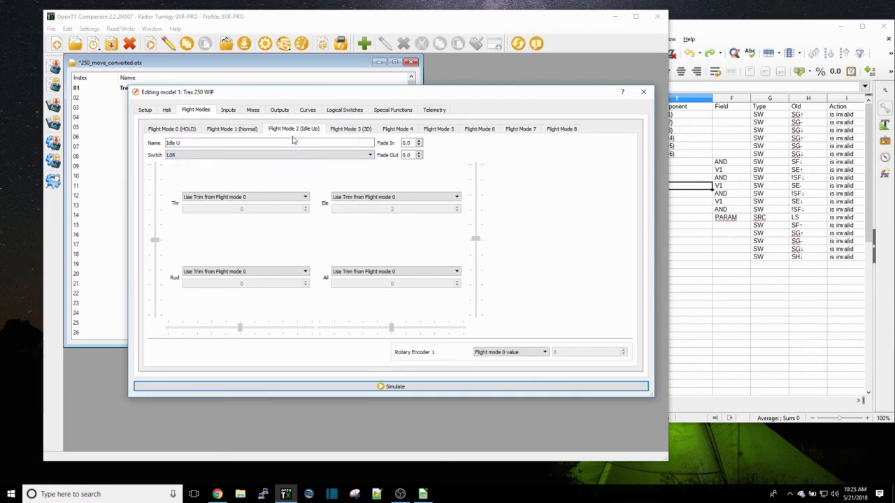
{"action": "left_click", "coordinate": [240, 132]}
{"action": "left_click", "coordinate": [192, 131]}
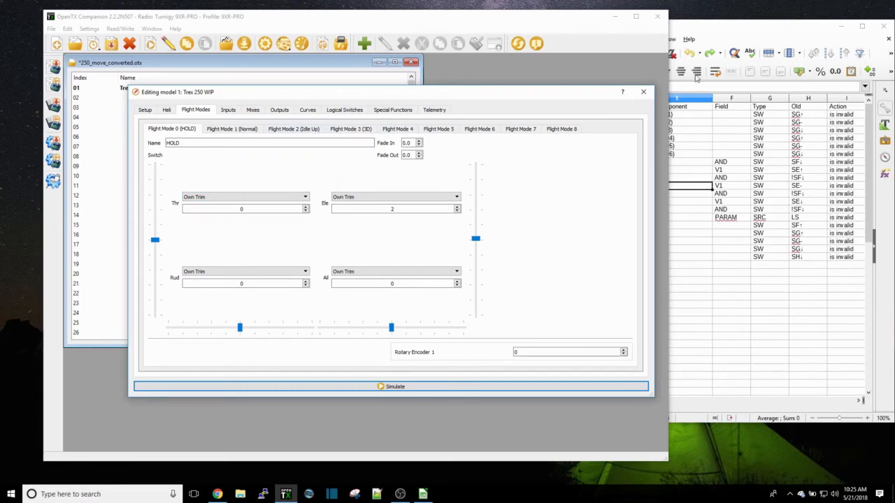
Switch to the LibreOffice Calc conversion log and close the K-Lite Update Checker window
{"action": "left_click", "coordinate": [720, 31]}
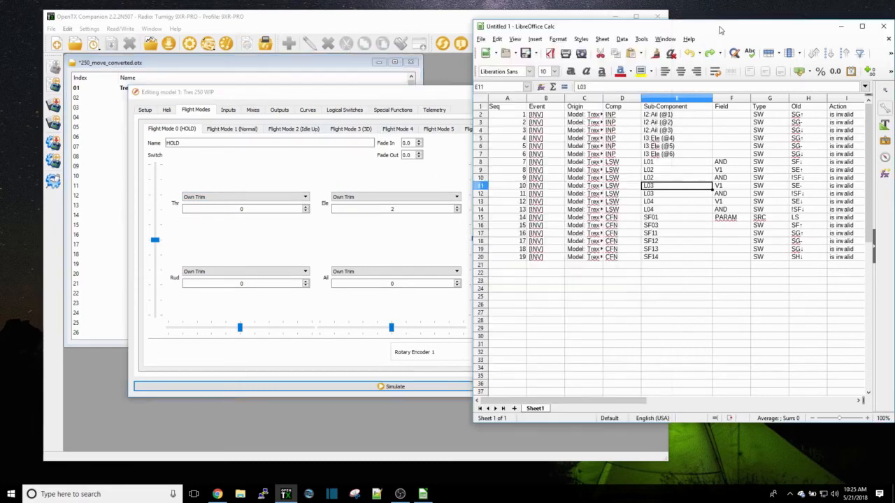
{"action": "left_click_drag", "start_coordinate": [499, 114], "coordinate": [482, 202]}
{"action": "left_click", "coordinate": [481, 115]}
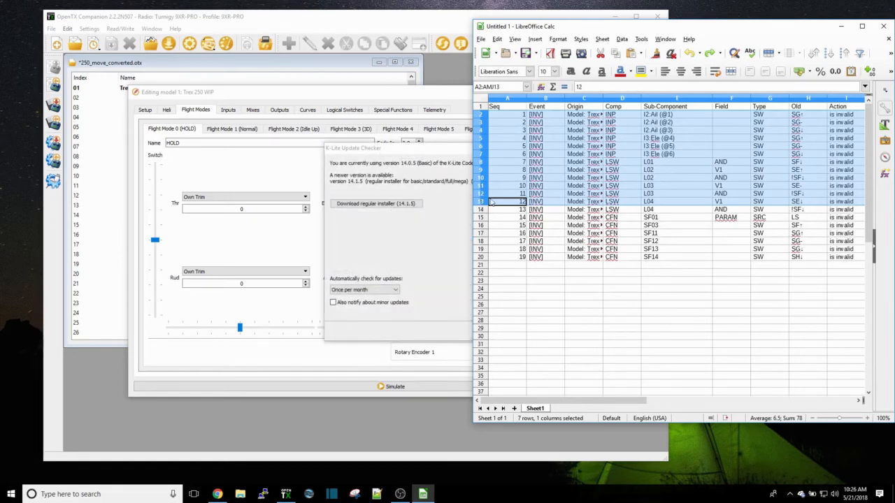
{"action": "left_click", "coordinate": [451, 157]}
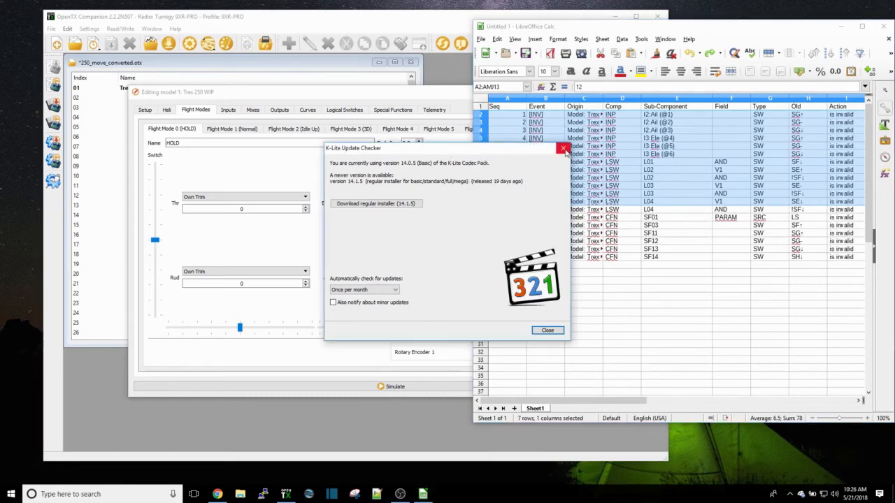
{"action": "left_click", "coordinate": [563, 149]}
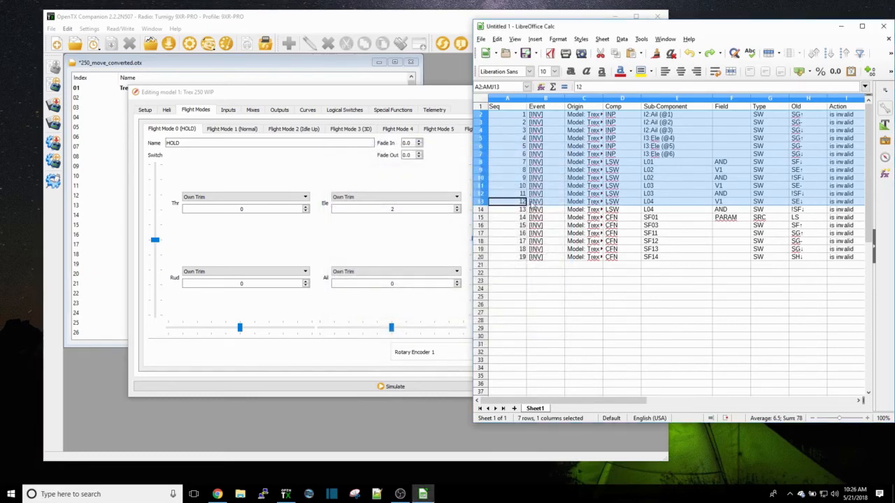
Shade rows 2 to 14 of the conversion log with a grey background to mark them as done
{"action": "left_click_drag", "start_coordinate": [480, 114], "coordinate": [482, 212]}
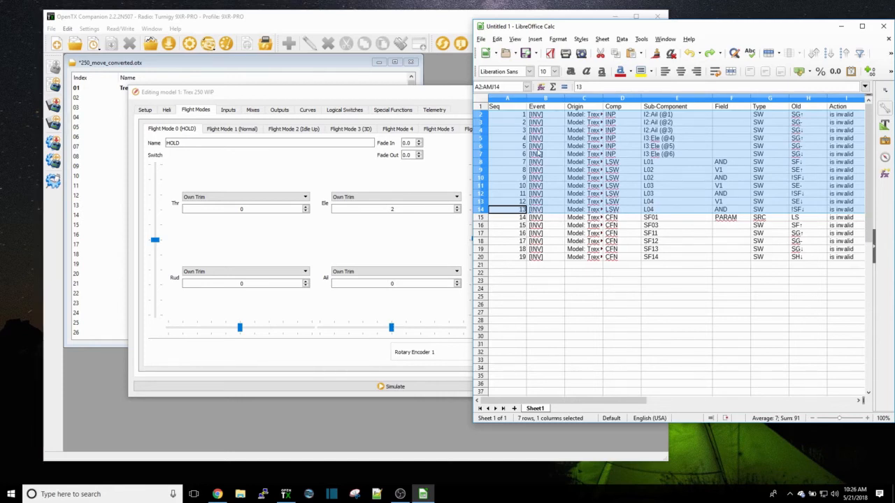
{"action": "right_click", "coordinate": [479, 125]}
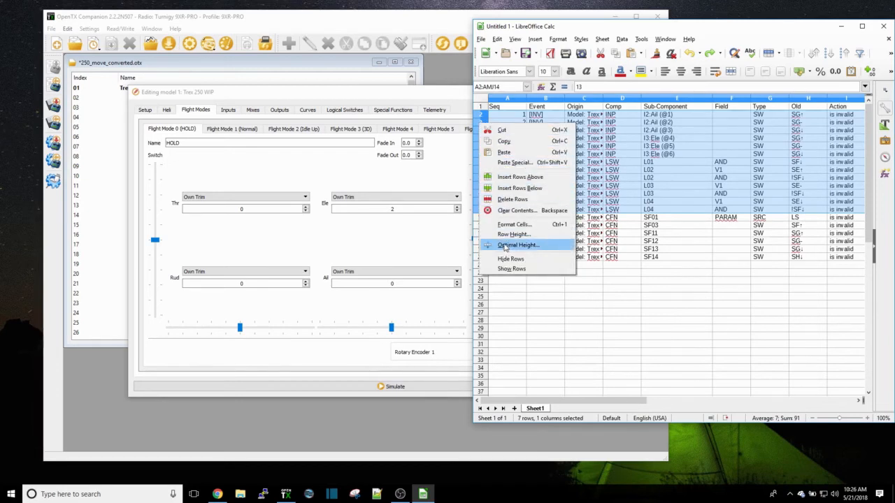
{"action": "left_click", "coordinate": [513, 224]}
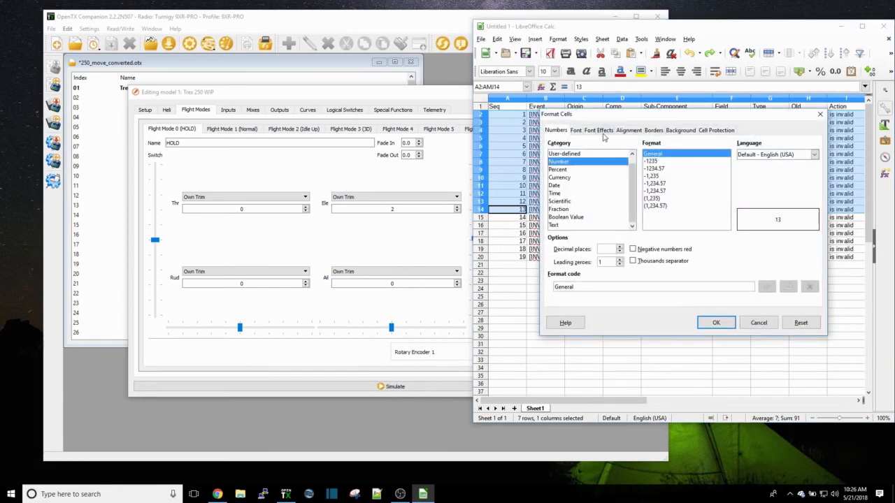
{"action": "left_click", "coordinate": [681, 131]}
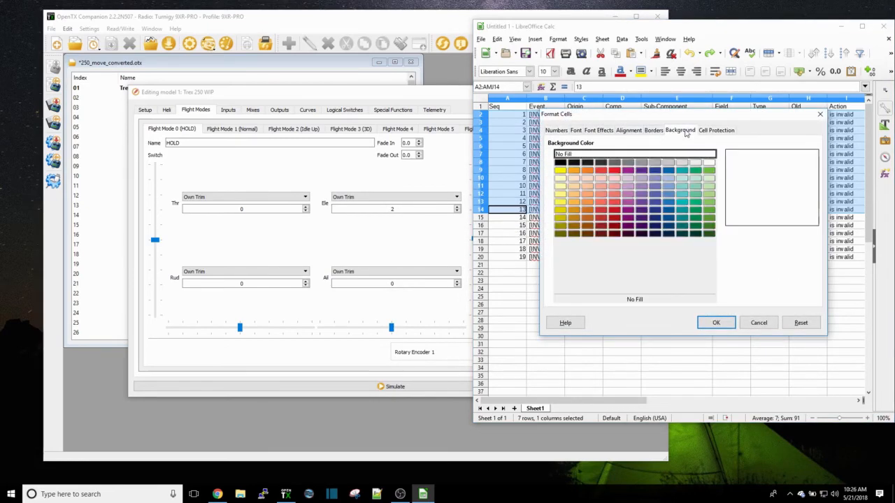
{"action": "left_click", "coordinate": [655, 163]}
{"action": "left_click", "coordinate": [716, 322]}
{"action": "left_click", "coordinate": [663, 313]}
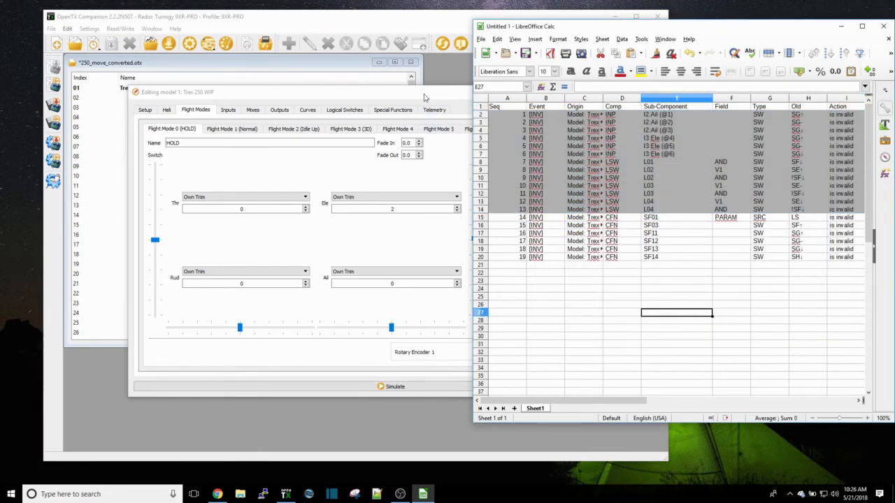
Return to the OpenTX Companion model editor and set the Volume parameter of special function SF1 to P1
{"action": "left_click", "coordinate": [399, 110]}
{"action": "left_click", "coordinate": [393, 110]}
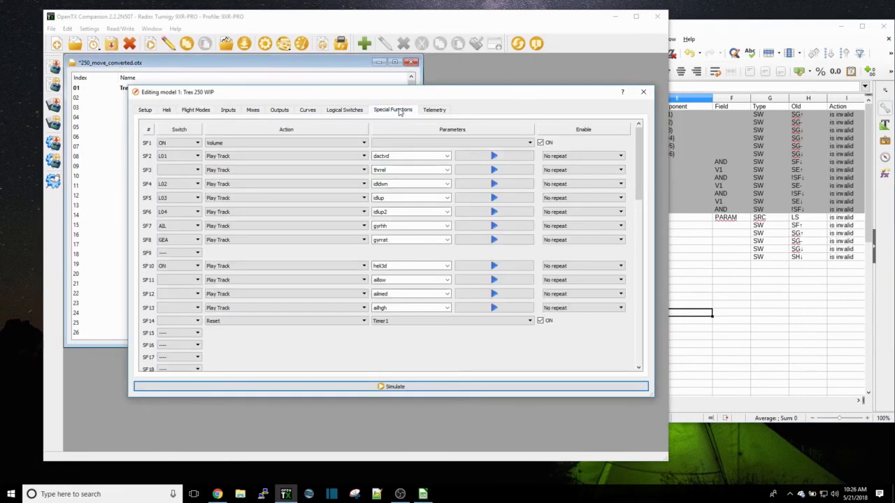
{"action": "left_click", "coordinate": [458, 142]}
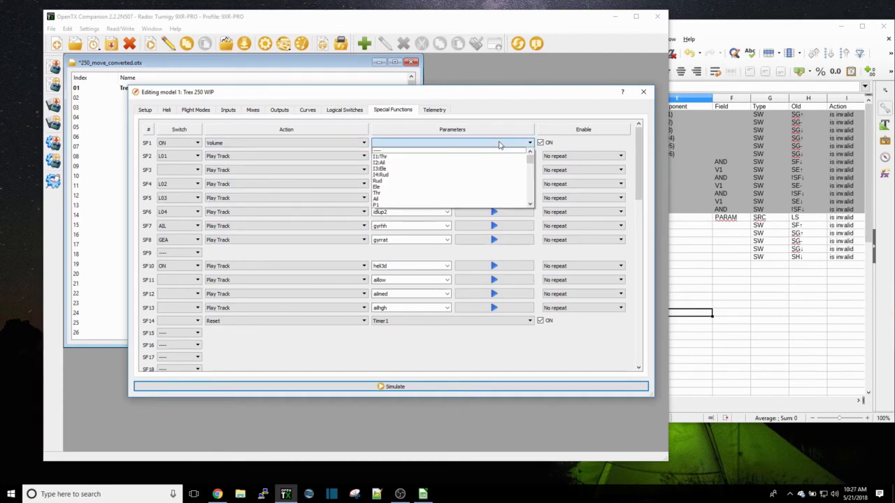
{"action": "left_click", "coordinate": [422, 204]}
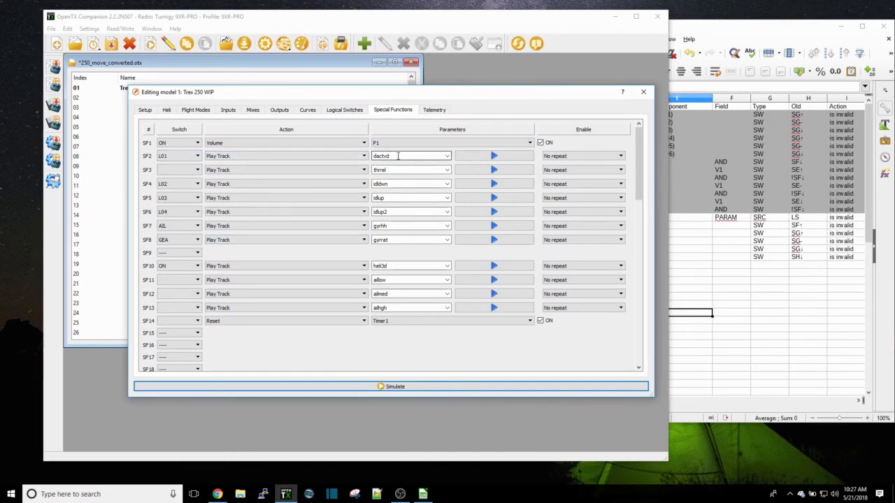
Preview the dactvd and thrrel tracks, setting the switch of special function SF2 to L04 and SF3 to !L04
{"action": "left_click", "coordinate": [493, 157]}
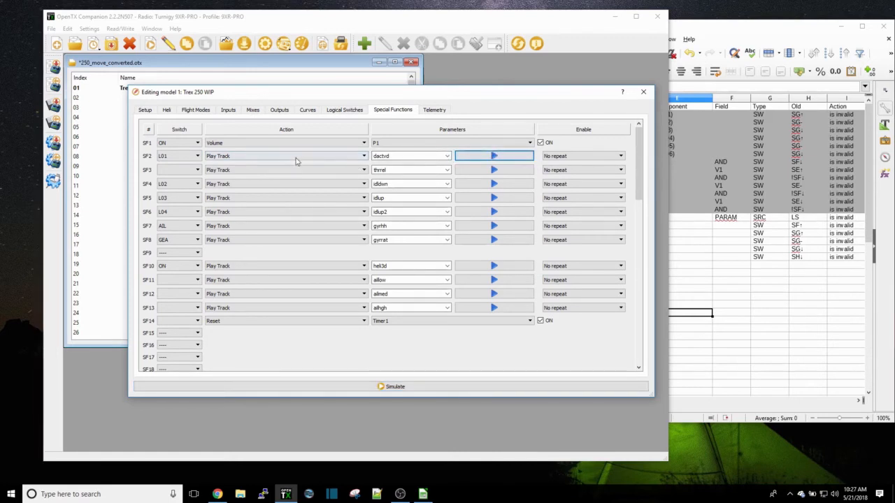
{"action": "left_click", "coordinate": [196, 157]}
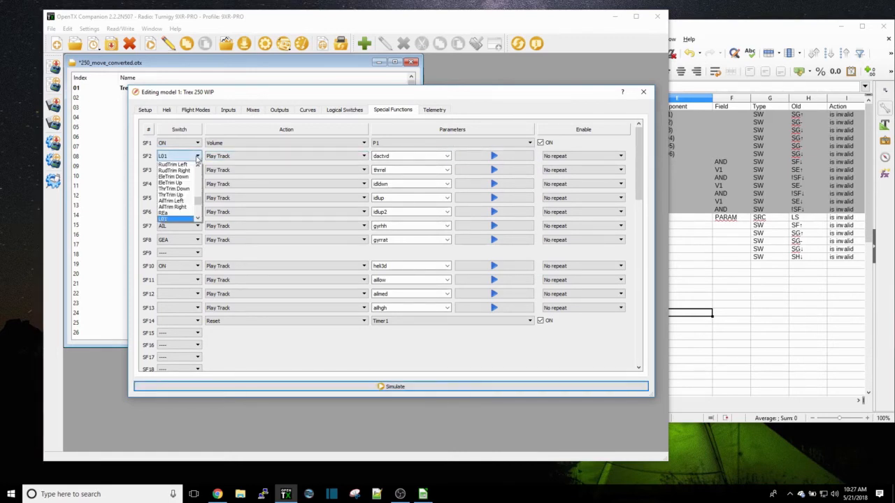
{"action": "left_click", "coordinate": [177, 202]}
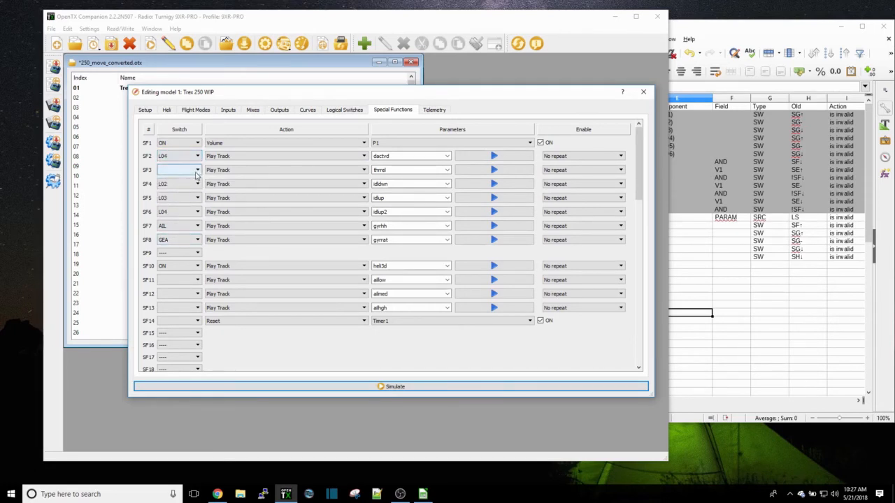
{"action": "left_click", "coordinate": [493, 171]}
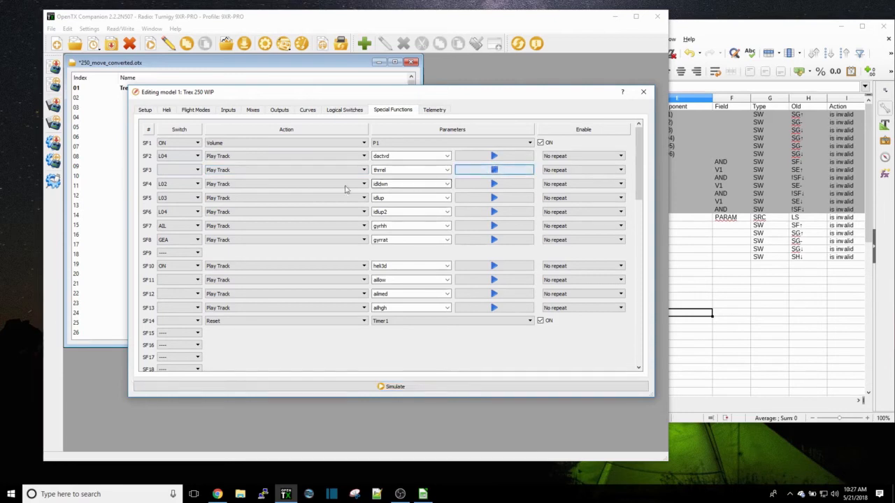
{"action": "left_click", "coordinate": [199, 171]}
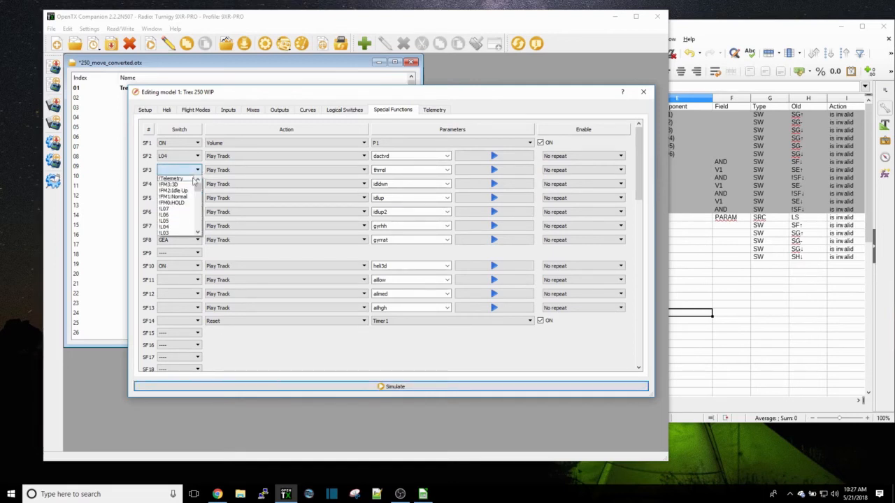
{"action": "scroll", "coordinate": [184, 206], "scroll_direction": "down", "scroll_amount": 1}
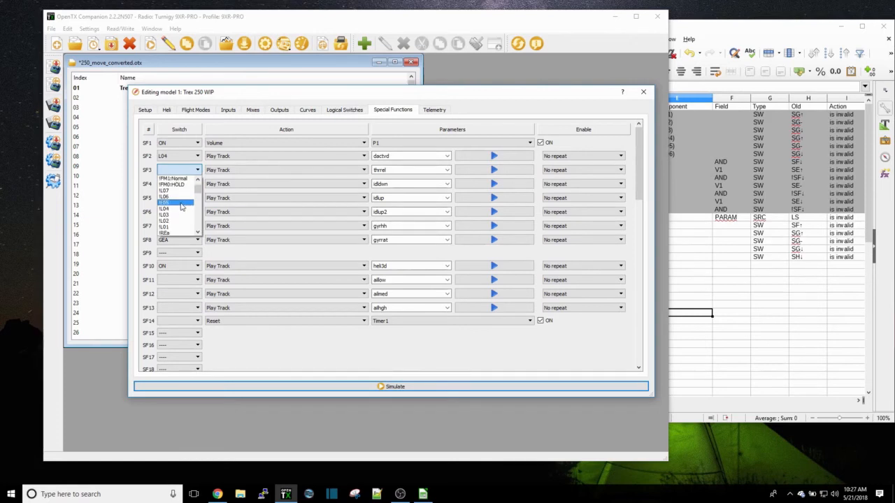
{"action": "left_click", "coordinate": [179, 211]}
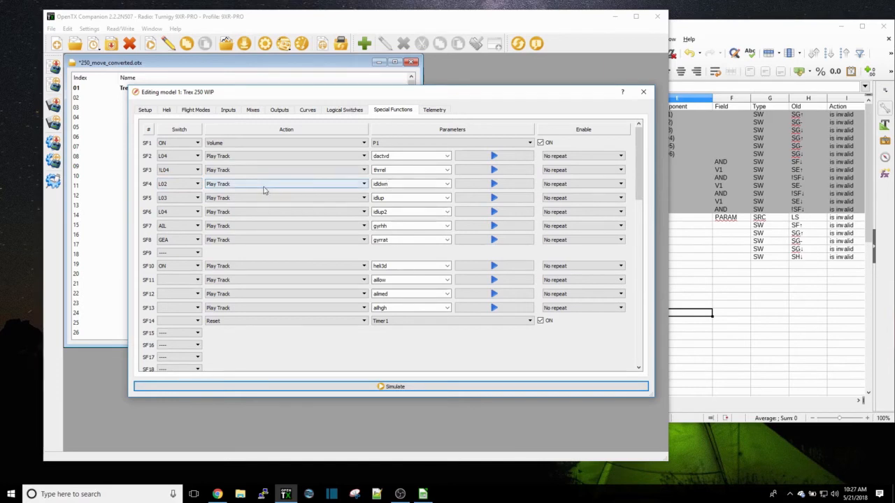
Preview the idldwn track, and set the switch of special function SF4 to L05 and SF5 to L06
{"action": "left_click", "coordinate": [492, 185]}
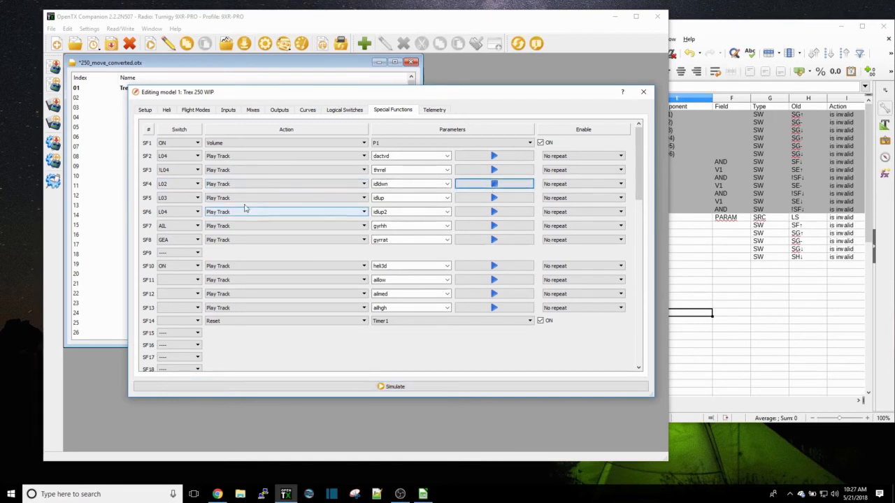
{"action": "left_click", "coordinate": [196, 184]}
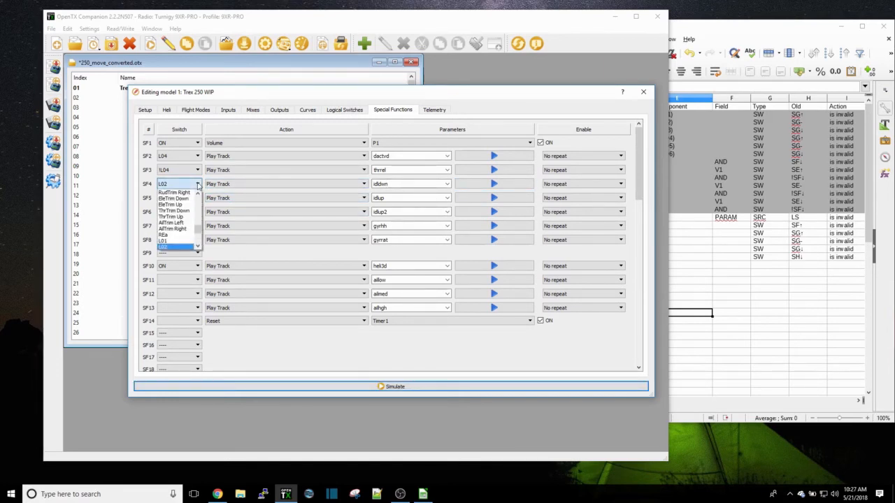
{"action": "scroll", "coordinate": [174, 217], "scroll_direction": "down", "scroll_amount": 2}
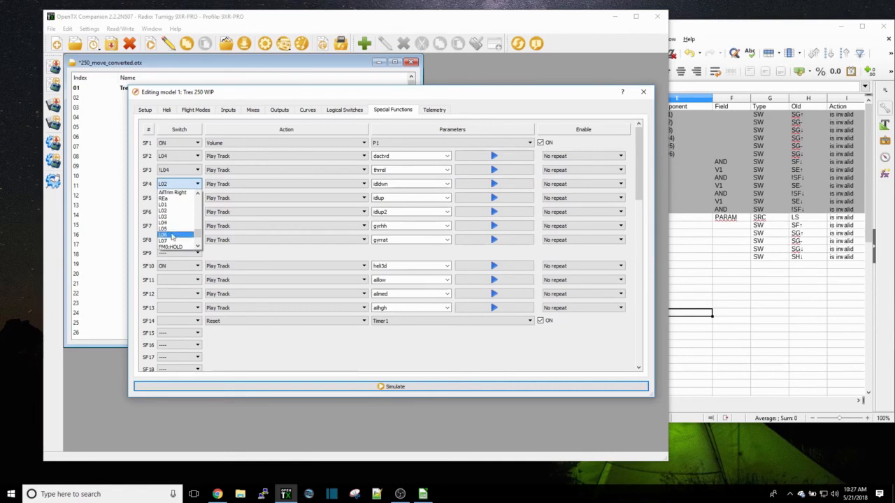
{"action": "left_click", "coordinate": [171, 230]}
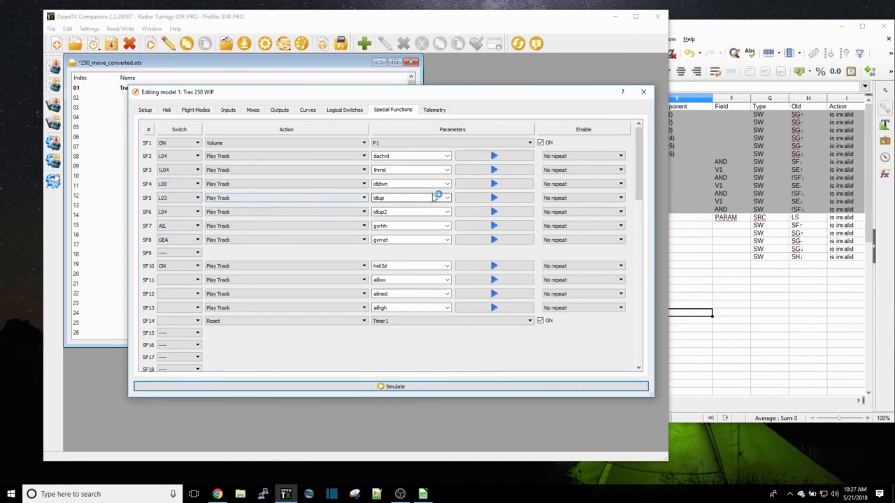
{"action": "left_click", "coordinate": [185, 197]}
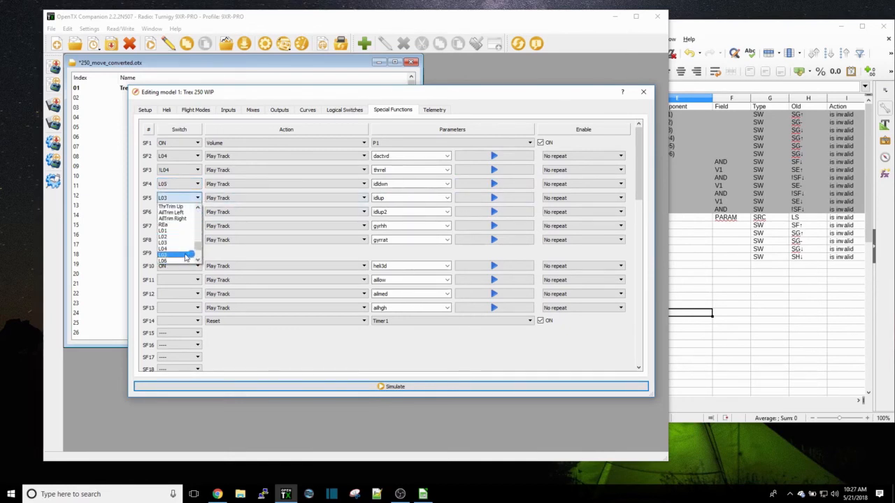
{"action": "scroll", "coordinate": [178, 255], "scroll_direction": "down", "scroll_amount": 1}
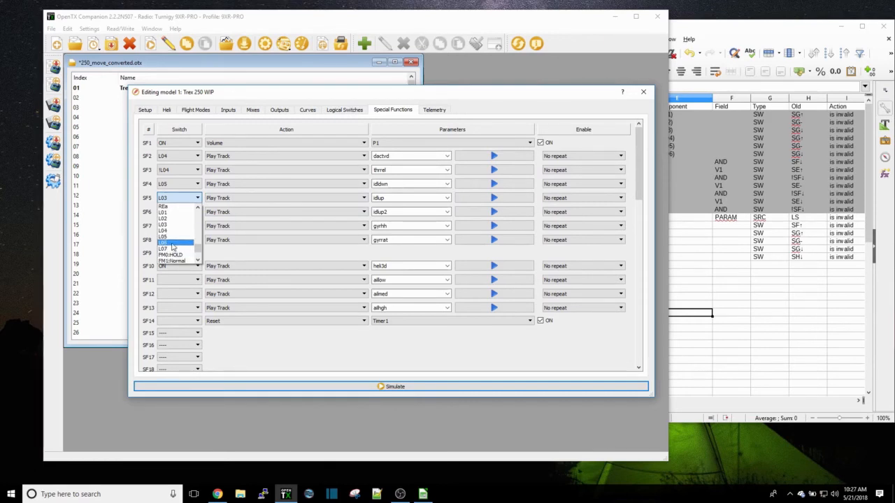
{"action": "left_click", "coordinate": [171, 246]}
Set the switch of special function SF6 to L07 and of SF7 to ID1
{"action": "left_click", "coordinate": [178, 212]}
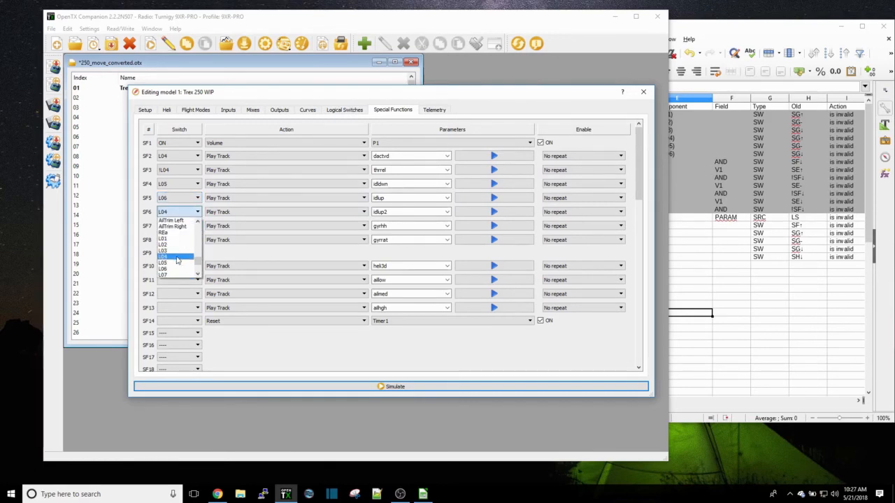
{"action": "left_click", "coordinate": [176, 274]}
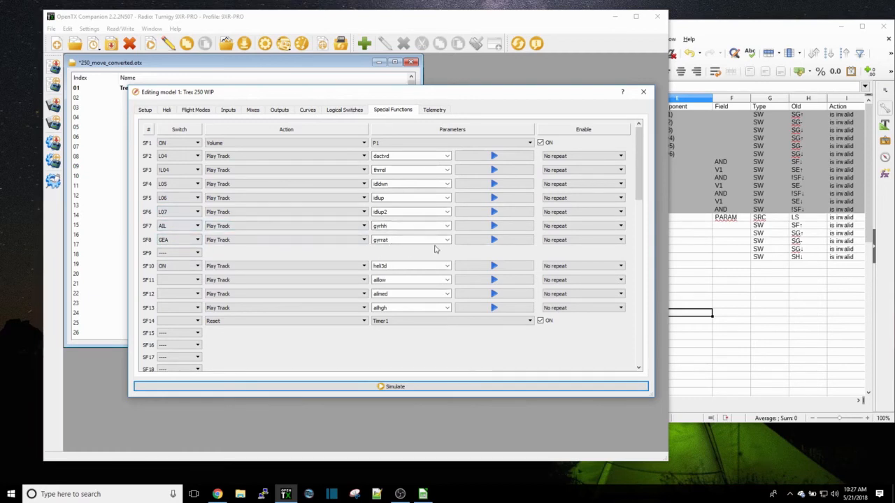
{"action": "left_click", "coordinate": [195, 227]}
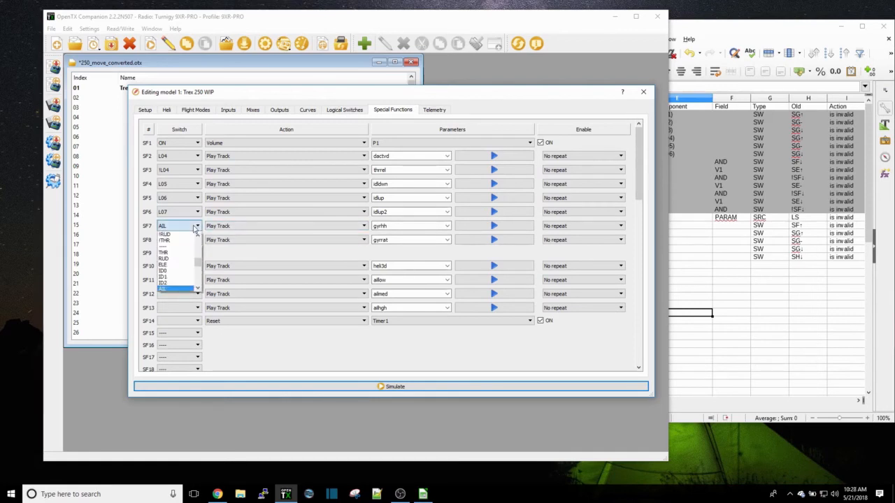
{"action": "left_click", "coordinate": [181, 278]}
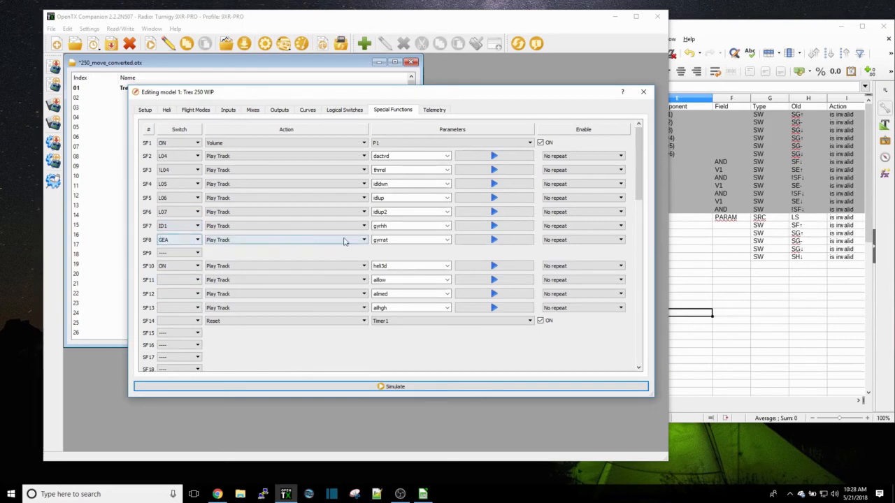
Try to preview the gyrrat track of special function SF8, and clear that function's switch
{"action": "left_click", "coordinate": [507, 240]}
{"action": "left_click", "coordinate": [481, 259]}
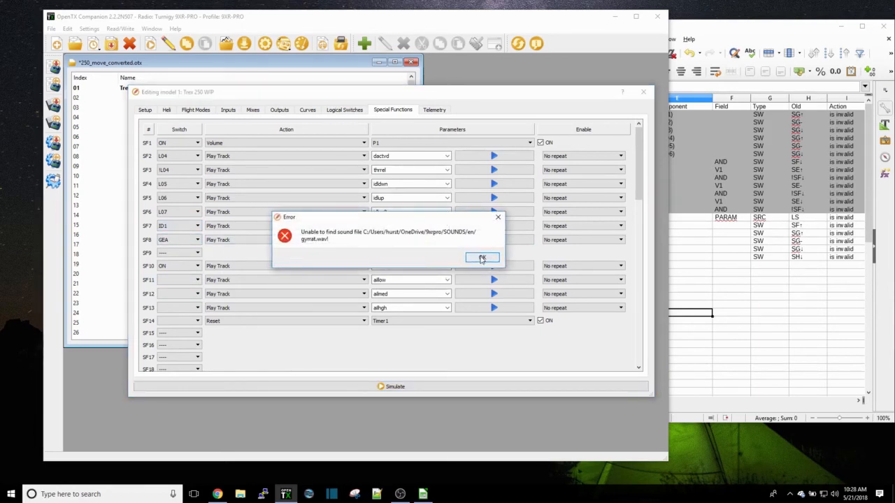
{"action": "left_click", "coordinate": [196, 241]}
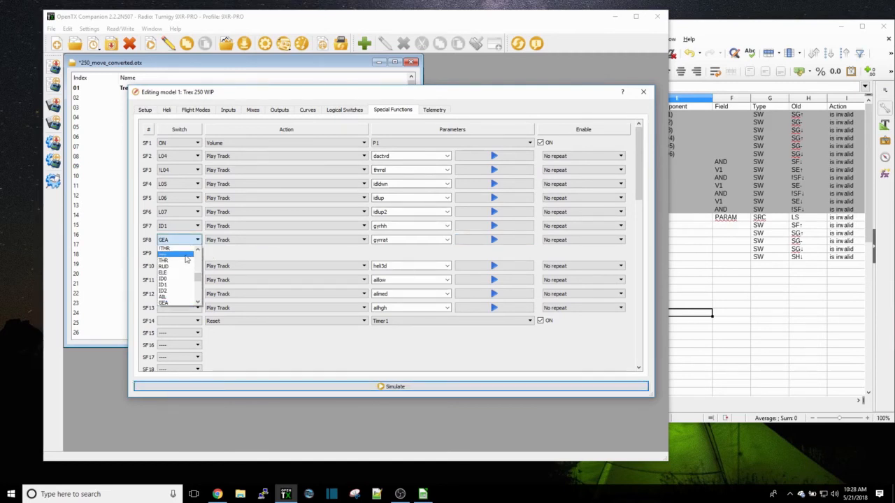
{"action": "left_click", "coordinate": [185, 256]}
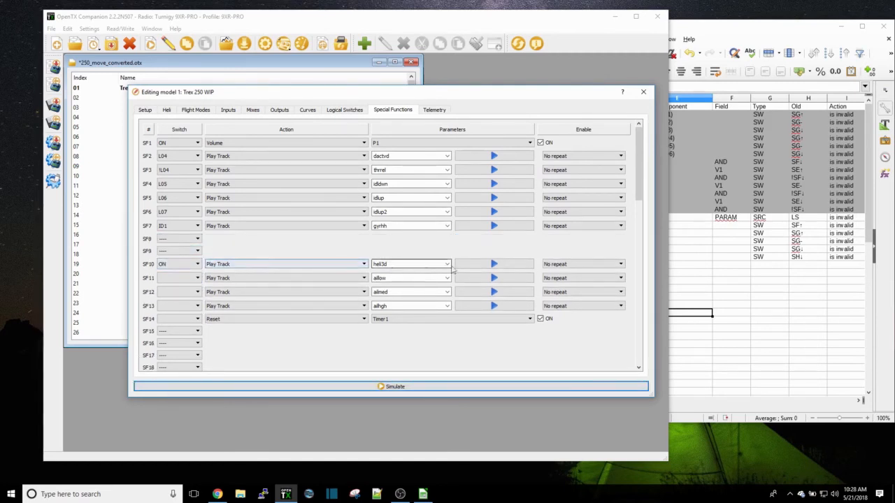
Preview the heli3d track of special function SF10, and set the switch of SF11 to L01
{"action": "left_click", "coordinate": [491, 265]}
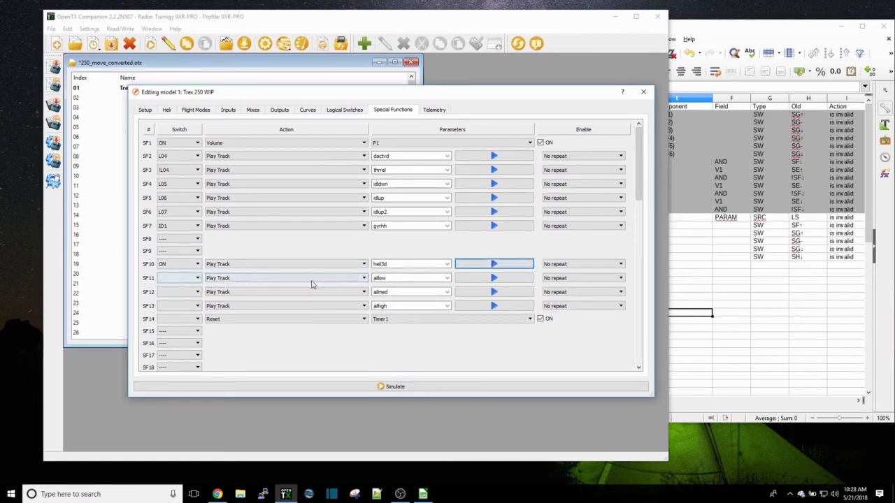
{"action": "left_click", "coordinate": [198, 279]}
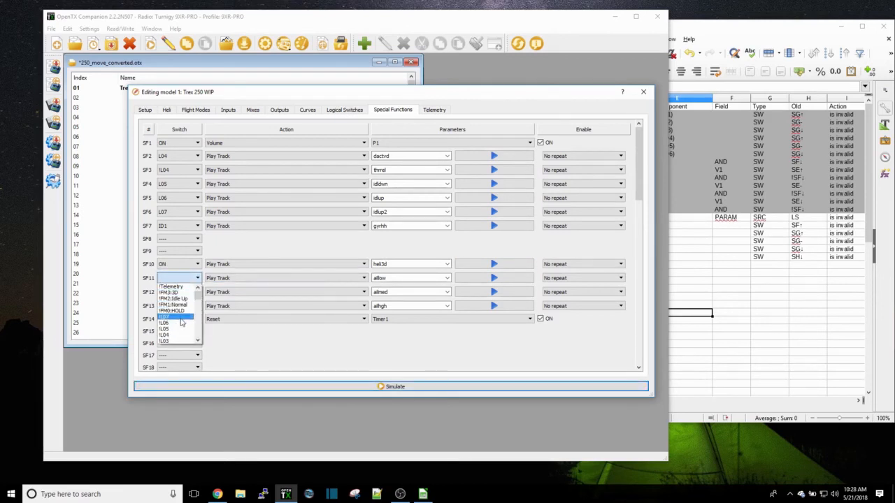
{"action": "scroll", "coordinate": [183, 308], "scroll_direction": "down", "scroll_amount": 2}
{"action": "scroll", "coordinate": [183, 311], "scroll_direction": "down", "scroll_amount": 6}
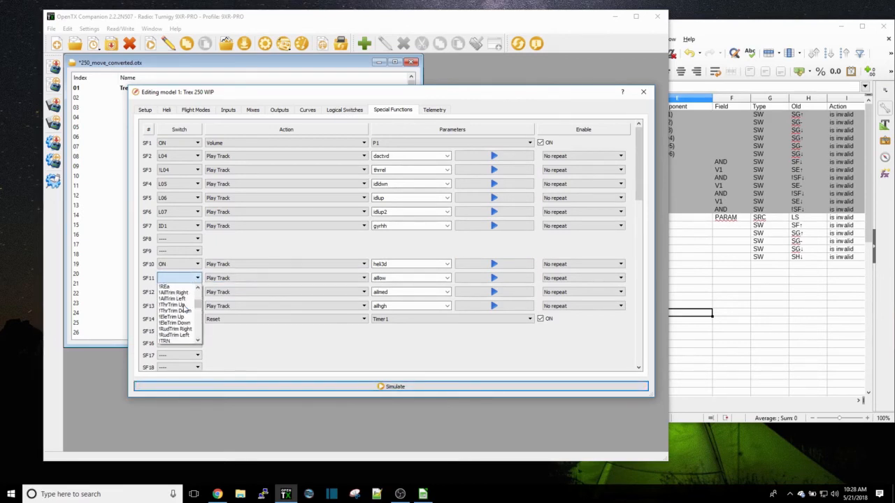
{"action": "scroll", "coordinate": [177, 333], "scroll_direction": "down", "scroll_amount": 5}
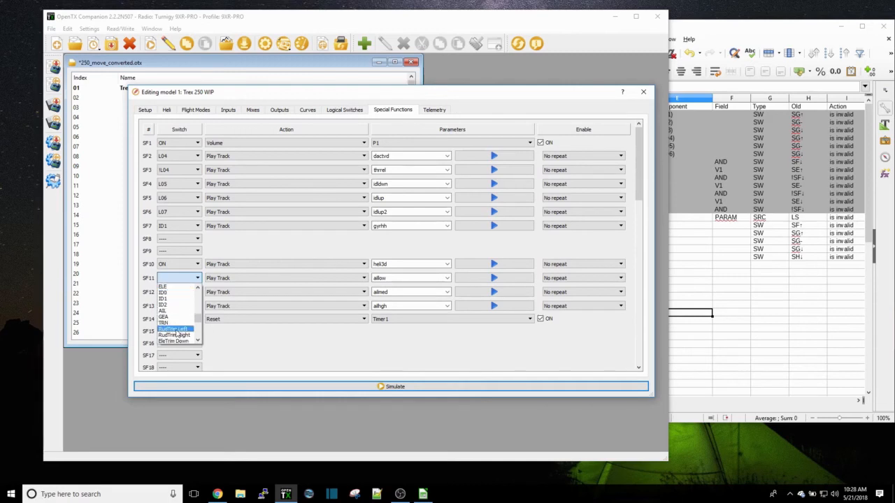
{"action": "left_click", "coordinate": [187, 299]}
Set the switch of special function SF12, which plays the ailmed track, to L02
{"action": "left_click", "coordinate": [186, 297]}
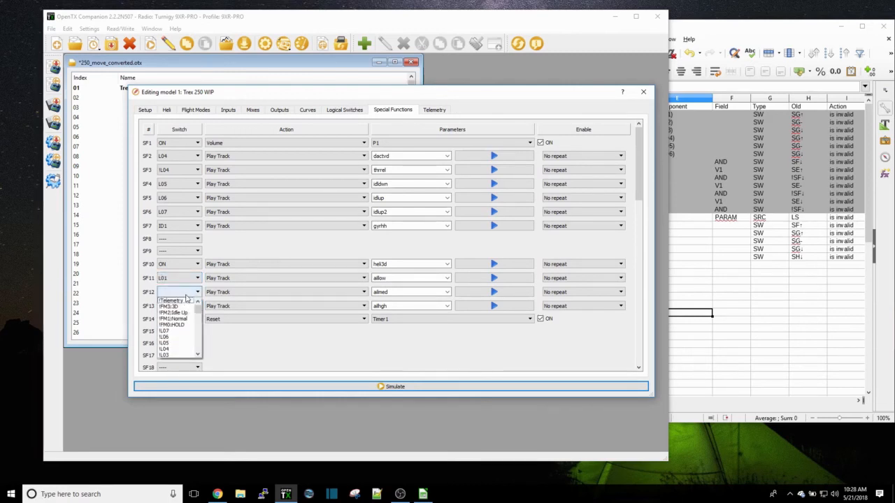
{"action": "scroll", "coordinate": [172, 322], "scroll_direction": "up", "scroll_amount": 4}
{"action": "scroll", "coordinate": [170, 325], "scroll_direction": "down", "scroll_amount": 5}
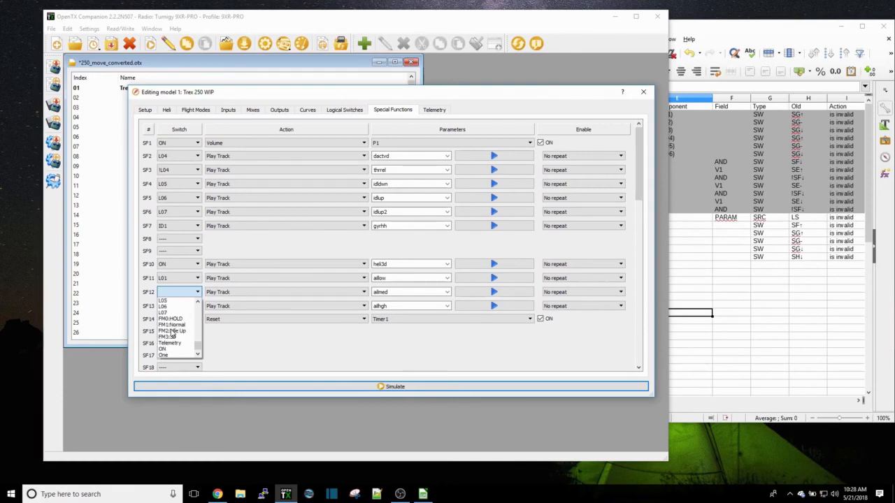
{"action": "scroll", "coordinate": [169, 325], "scroll_direction": "up", "scroll_amount": 1}
{"action": "scroll", "coordinate": [168, 314], "scroll_direction": "up", "scroll_amount": 1}
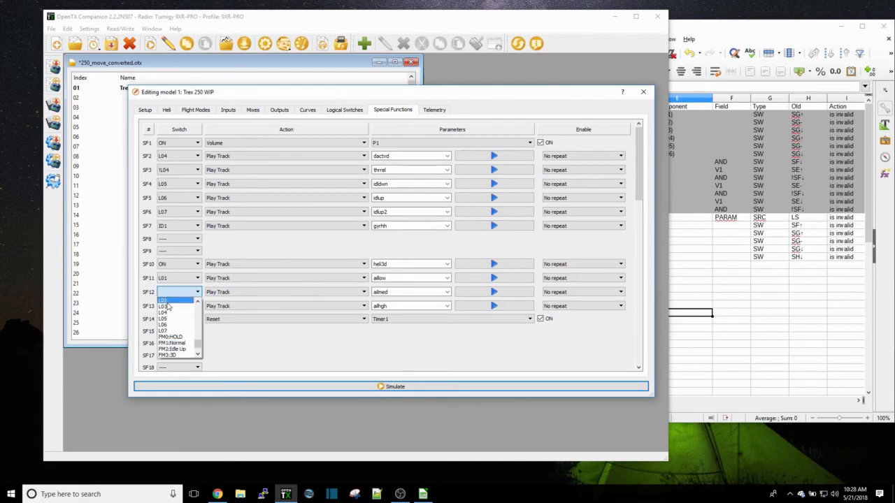
{"action": "left_click", "coordinate": [169, 306]}
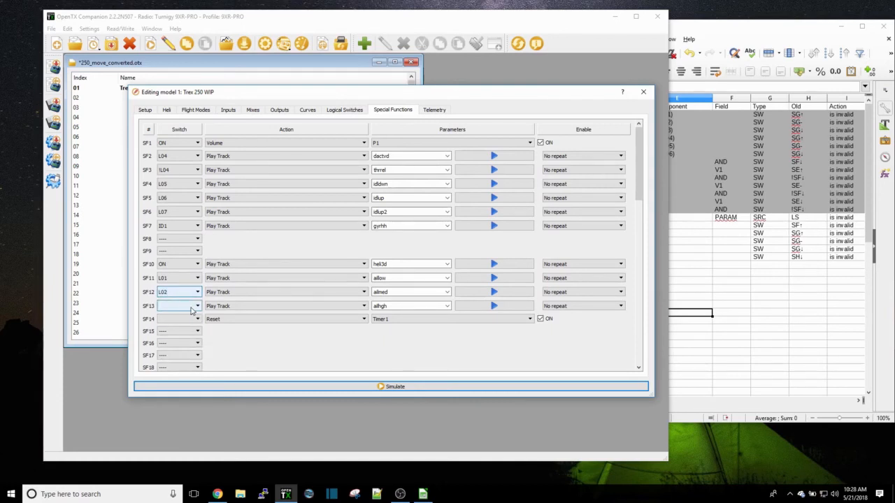
Set the switch of special function SF13, which plays the ailhgh track, to L03
{"action": "left_click", "coordinate": [192, 310]}
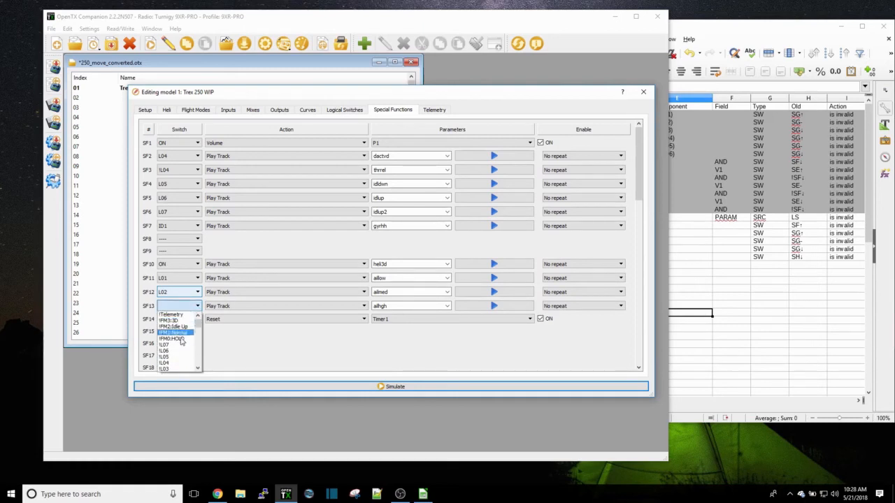
{"action": "scroll", "coordinate": [180, 346], "scroll_direction": "down", "scroll_amount": 1}
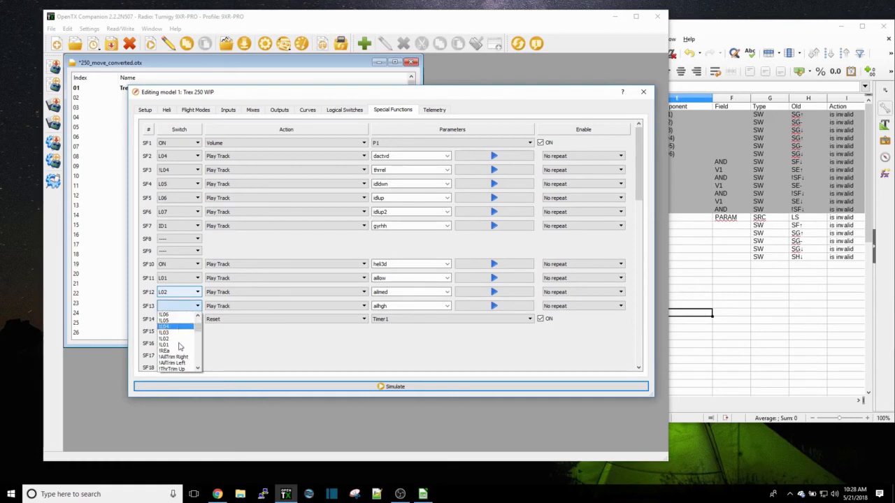
{"action": "scroll", "coordinate": [179, 345], "scroll_direction": "down", "scroll_amount": 10}
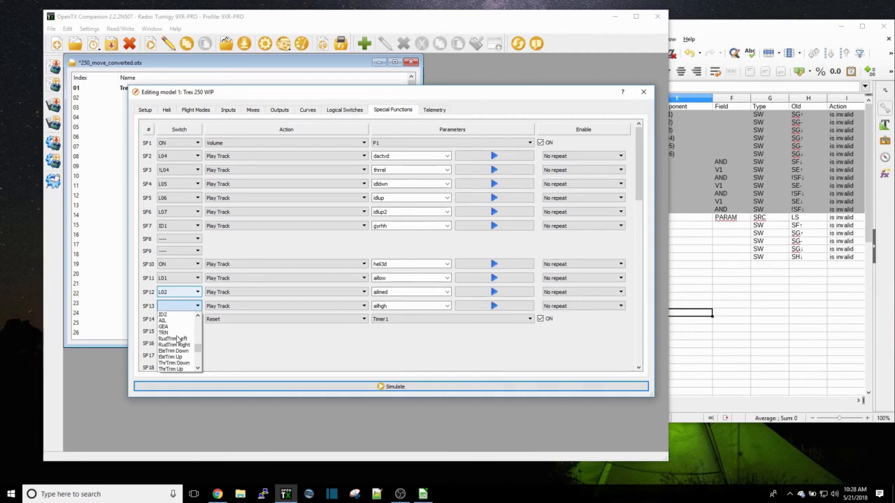
{"action": "scroll", "coordinate": [179, 340], "scroll_direction": "down", "scroll_amount": 2}
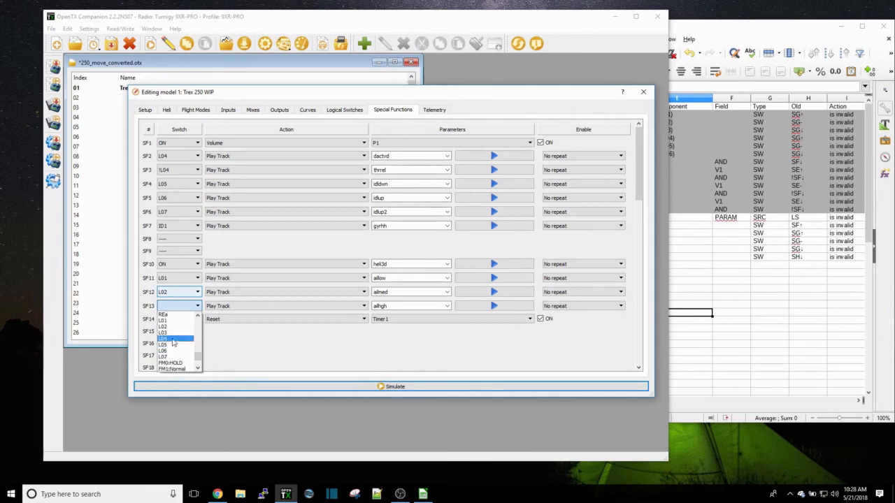
{"action": "left_click", "coordinate": [172, 333]}
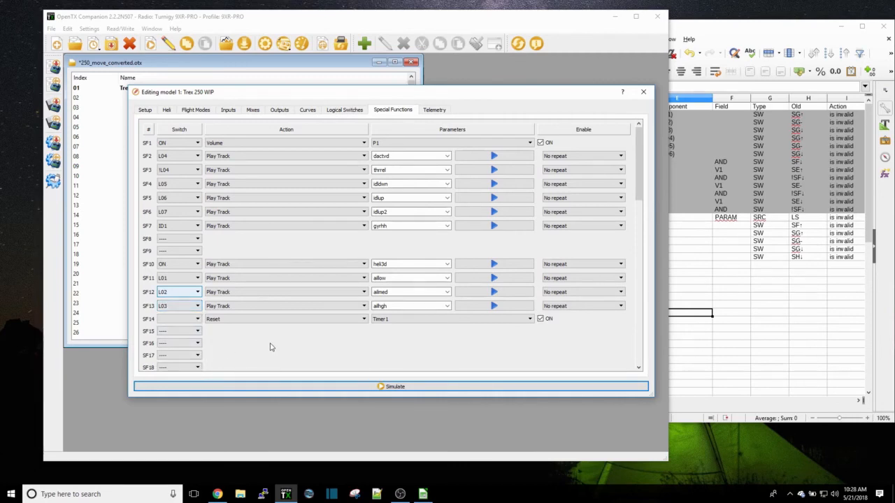
Set the switch of special function SF14, which resets Timer1, to TRN
{"action": "left_click", "coordinate": [198, 321]}
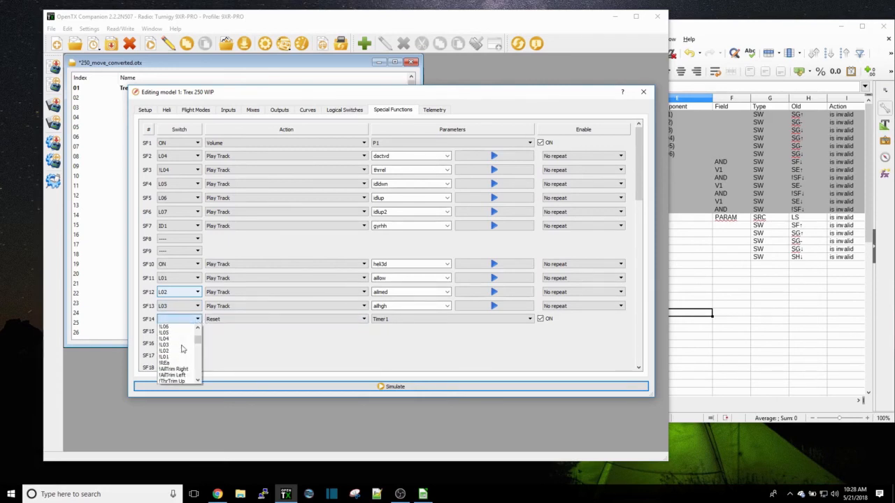
{"action": "scroll", "coordinate": [182, 348], "scroll_direction": "down", "scroll_amount": 3}
{"action": "scroll", "coordinate": [175, 370], "scroll_direction": "down", "scroll_amount": 4}
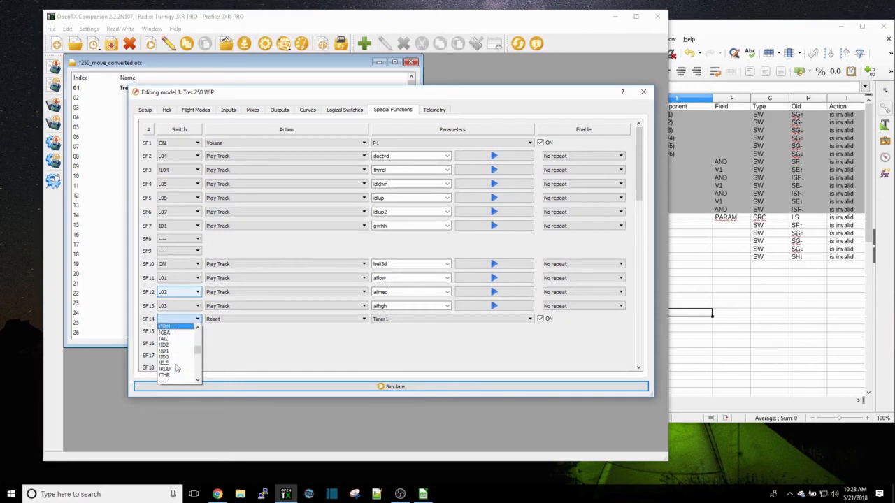
{"action": "scroll", "coordinate": [176, 368], "scroll_direction": "down", "scroll_amount": 5}
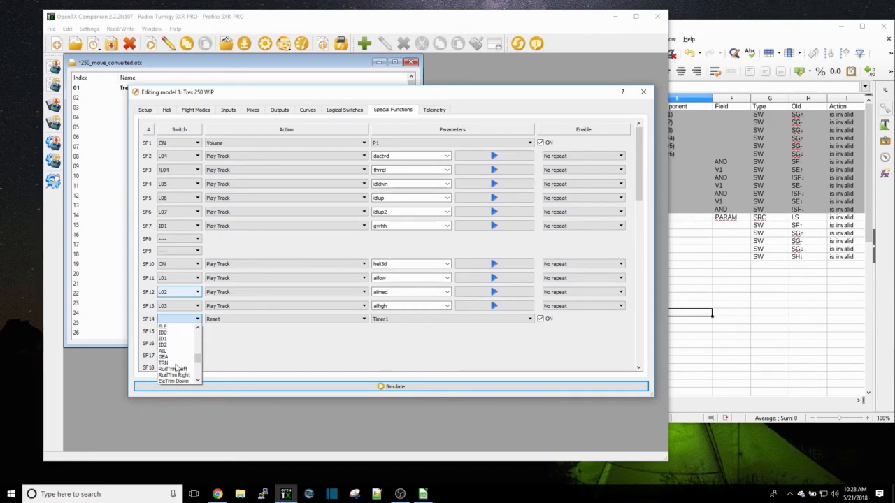
{"action": "left_click", "coordinate": [175, 367]}
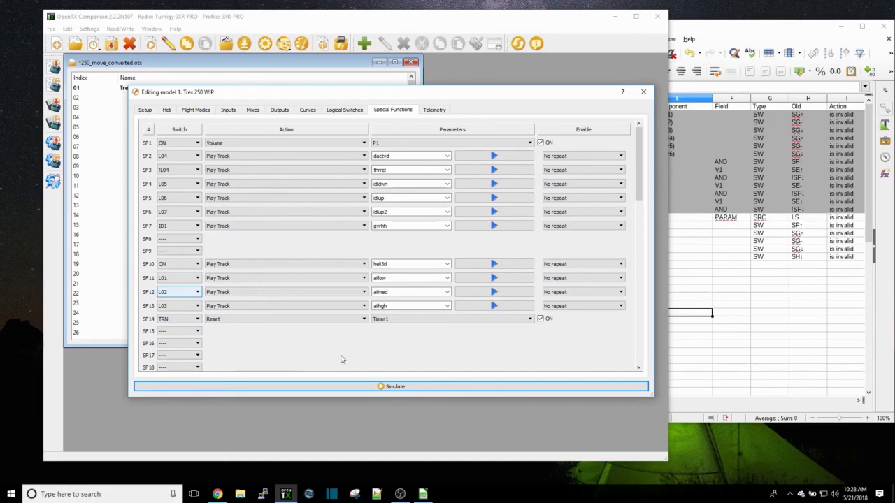
Review the model's logical switches, curves, special functions, outputs, mixes, inputs, flight modes, heli settings and general setup
{"action": "left_click", "coordinate": [346, 112]}
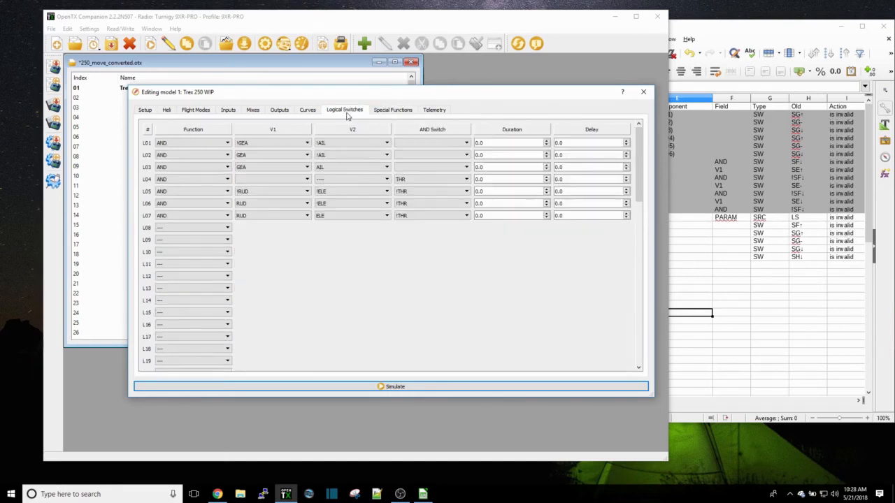
{"action": "left_click", "coordinate": [308, 112]}
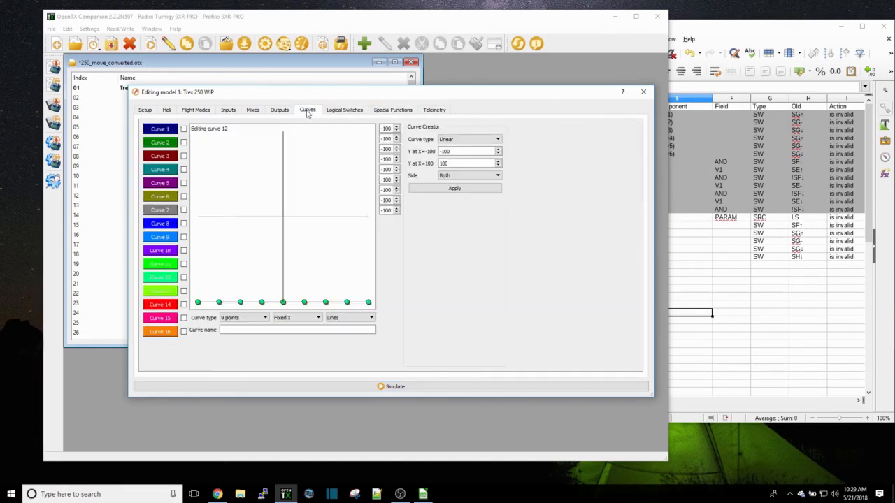
{"action": "left_click", "coordinate": [395, 111]}
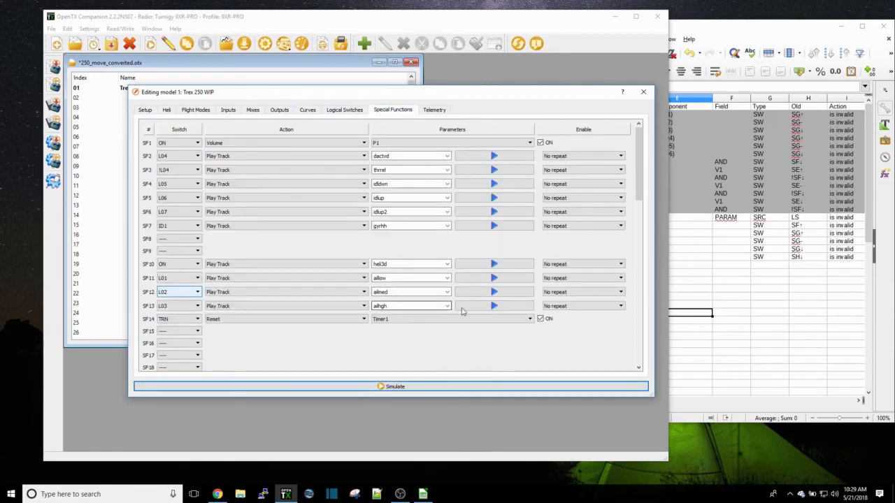
{"action": "left_click", "coordinate": [285, 112]}
{"action": "left_click", "coordinate": [251, 111]}
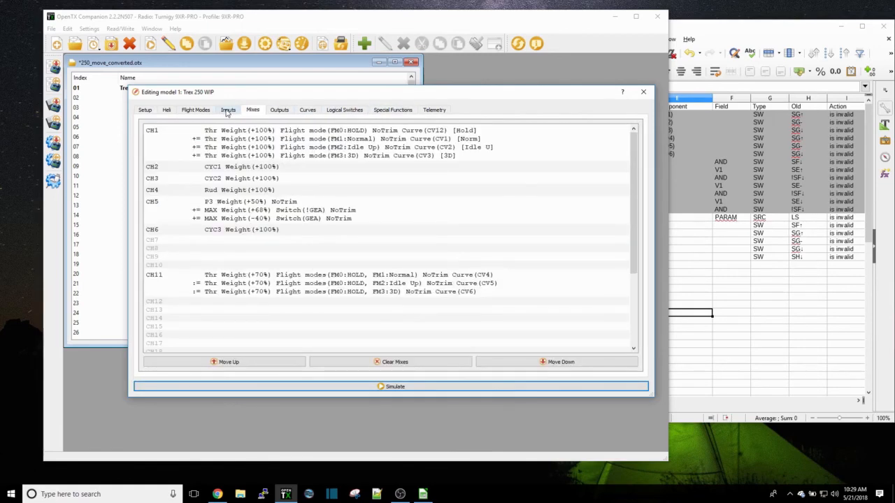
{"action": "left_click", "coordinate": [230, 111]}
{"action": "left_click", "coordinate": [195, 111]}
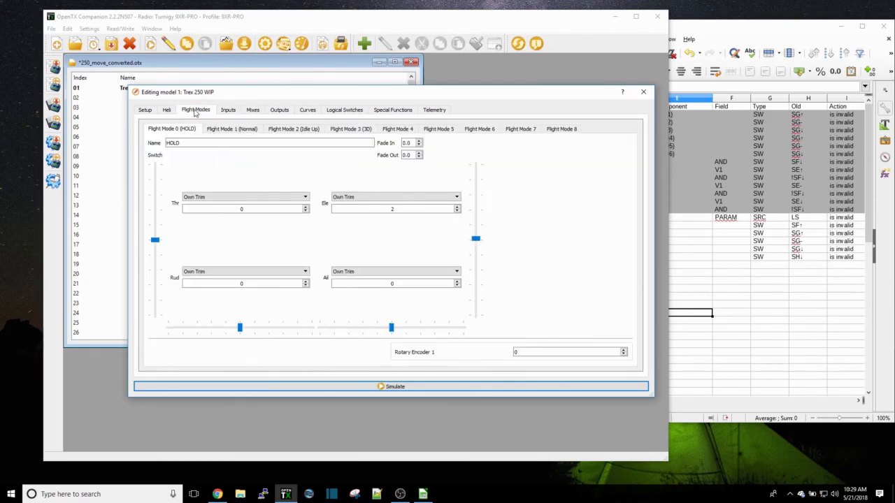
{"action": "left_click", "coordinate": [167, 110]}
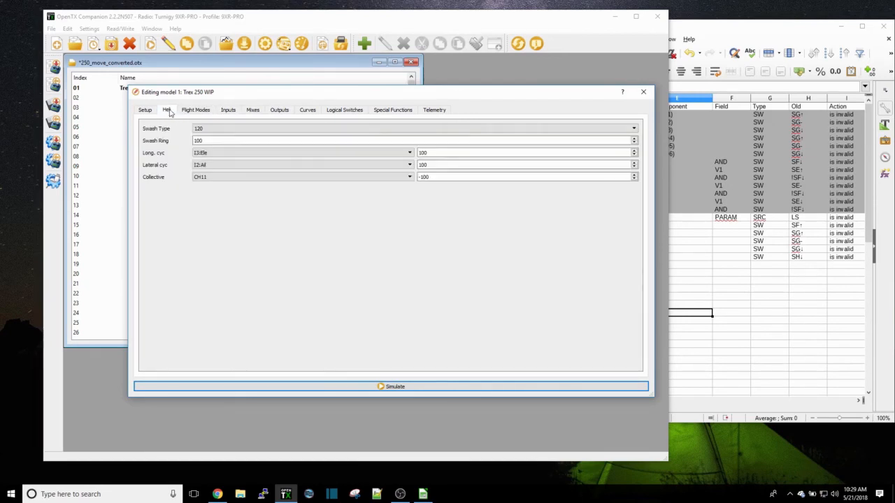
{"action": "left_click", "coordinate": [145, 110]}
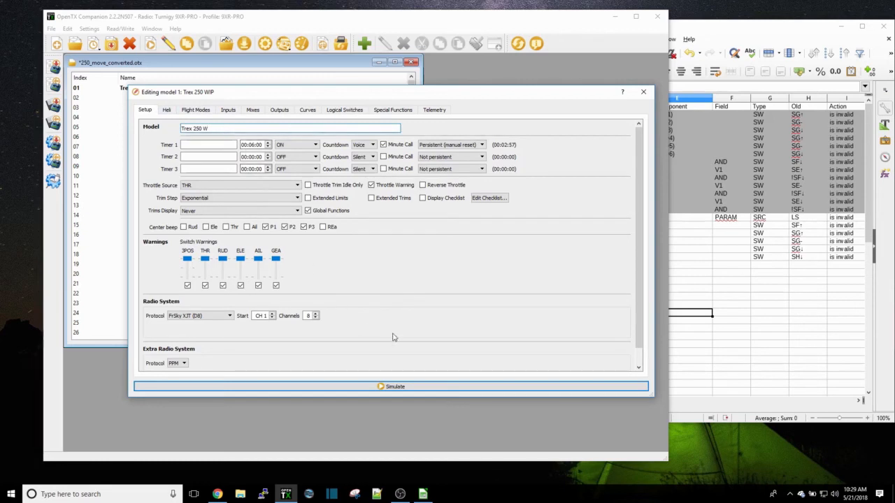
Try to simulate the Trex 250 WIP model, dismiss the errors and close the model editor
{"action": "left_click", "coordinate": [393, 386]}
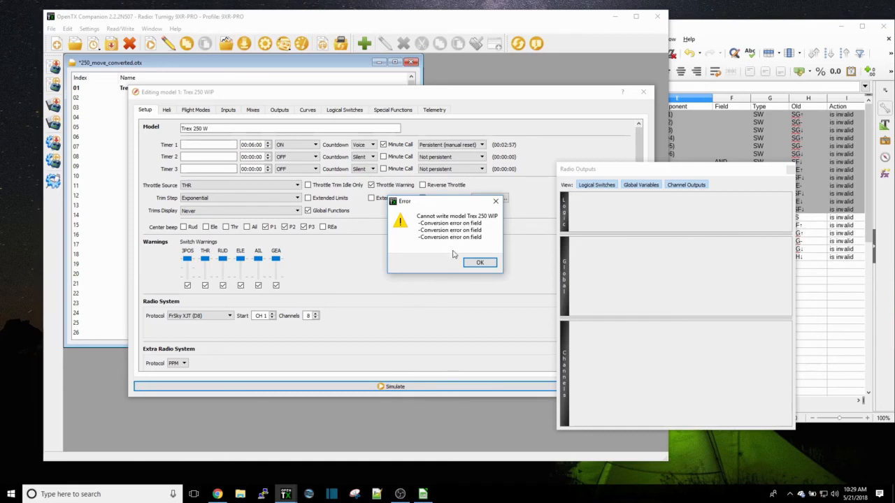
{"action": "left_click", "coordinate": [481, 262]}
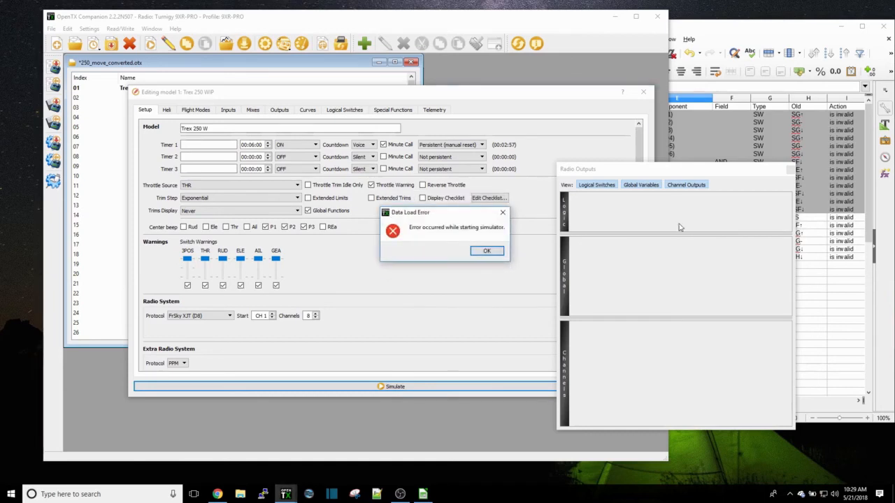
{"action": "left_click", "coordinate": [488, 252]}
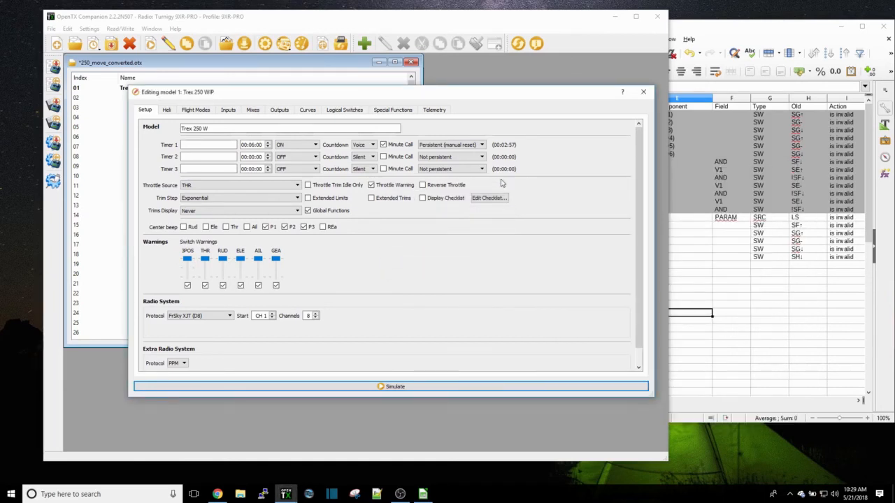
{"action": "left_click", "coordinate": [642, 93]}
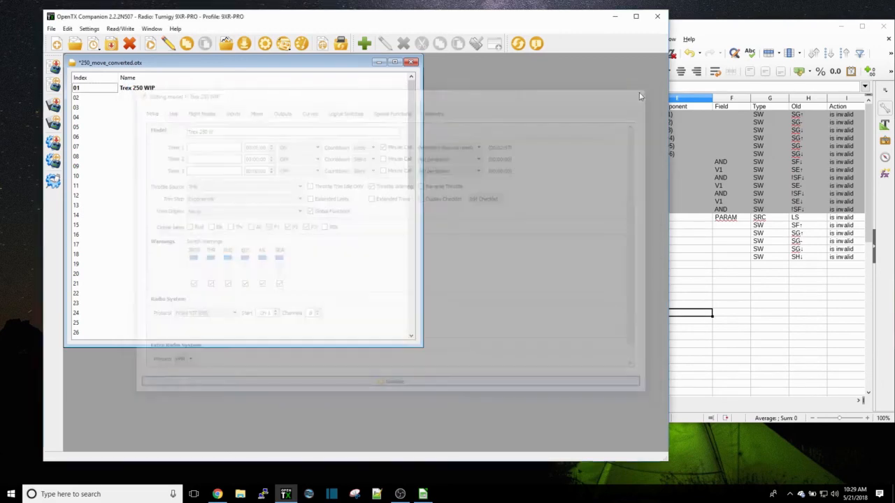
Save the converted models as 250_move.otx in the 9xrpro folder, replacing the existing file, and close the document
{"action": "left_click", "coordinate": [51, 28]}
{"action": "left_click", "coordinate": [62, 60]}
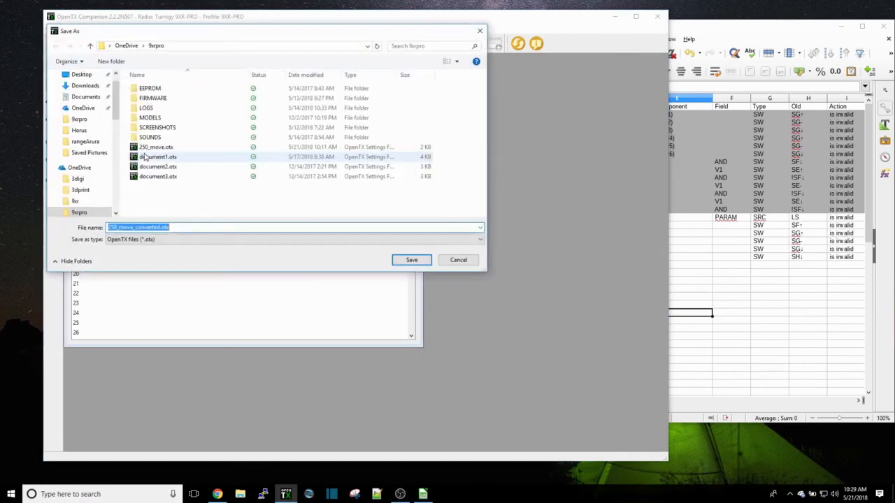
{"action": "left_click", "coordinate": [155, 147]}
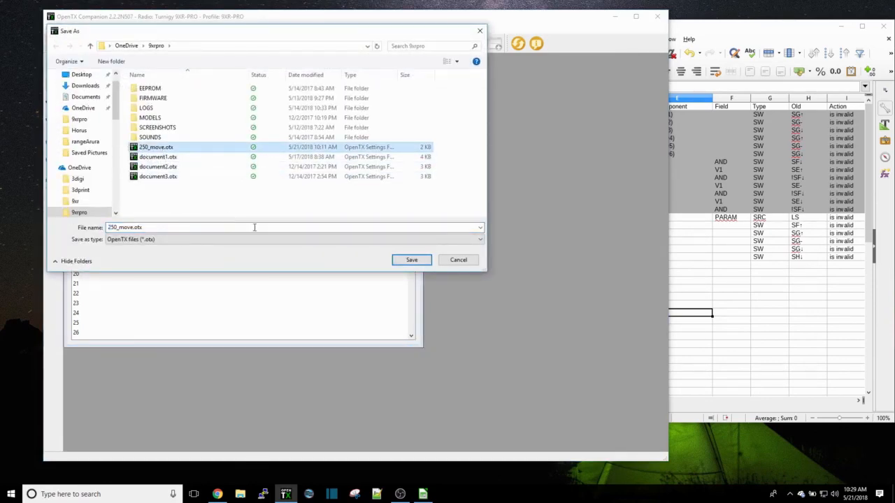
{"action": "left_click", "coordinate": [412, 260]}
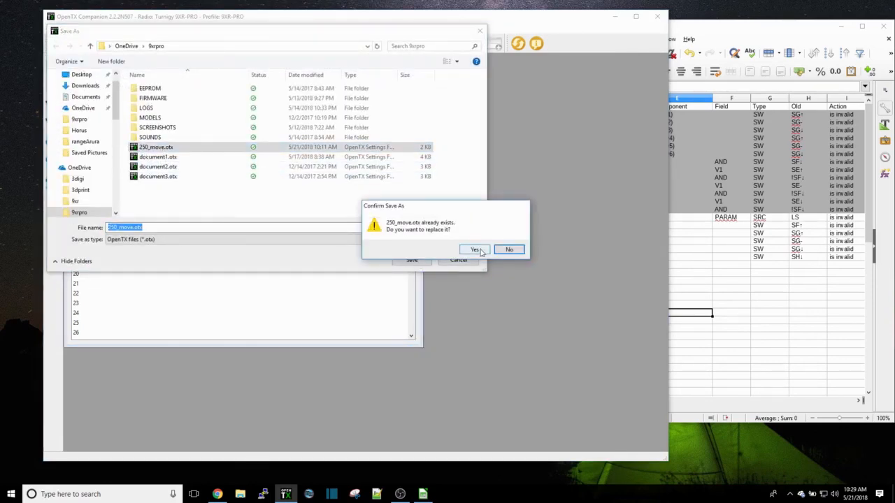
{"action": "left_click", "coordinate": [479, 249]}
{"action": "left_click", "coordinate": [410, 62]}
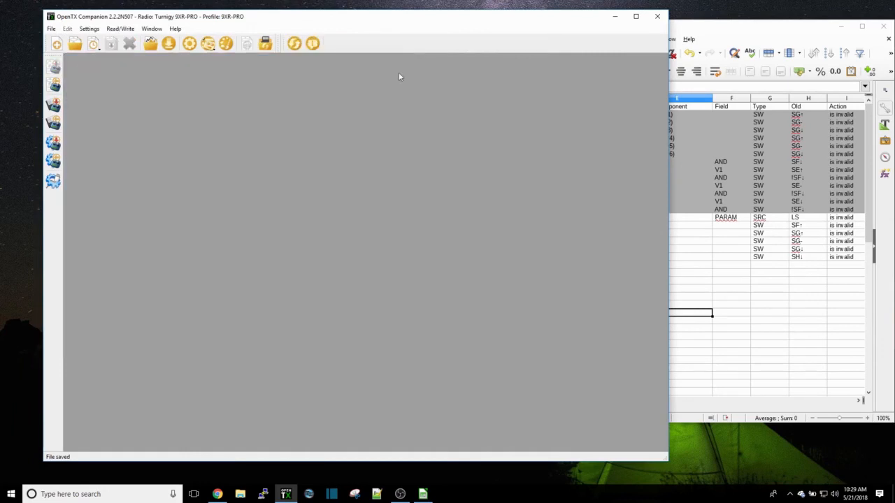
Open 250_move.otx from the 9xrpro folder, edit the Trex 250 W model and start its simulation
{"action": "left_click", "coordinate": [54, 30]}
{"action": "left_click", "coordinate": [55, 30]}
{"action": "left_click", "coordinate": [52, 31]}
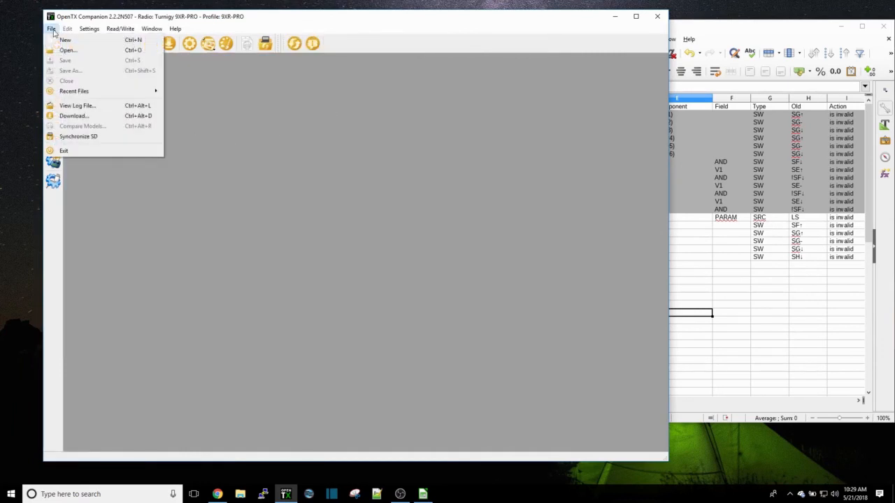
{"action": "left_click", "coordinate": [65, 50]}
{"action": "double_click", "coordinate": [164, 147]}
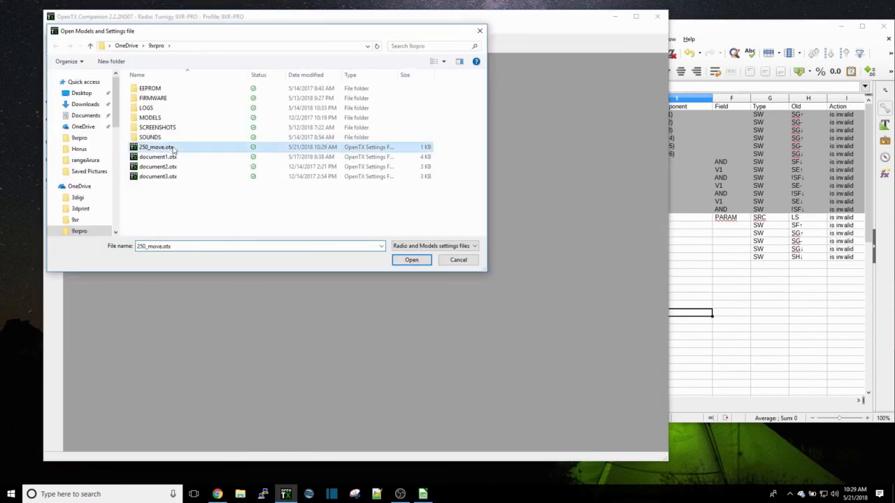
{"action": "double_click", "coordinate": [140, 88]}
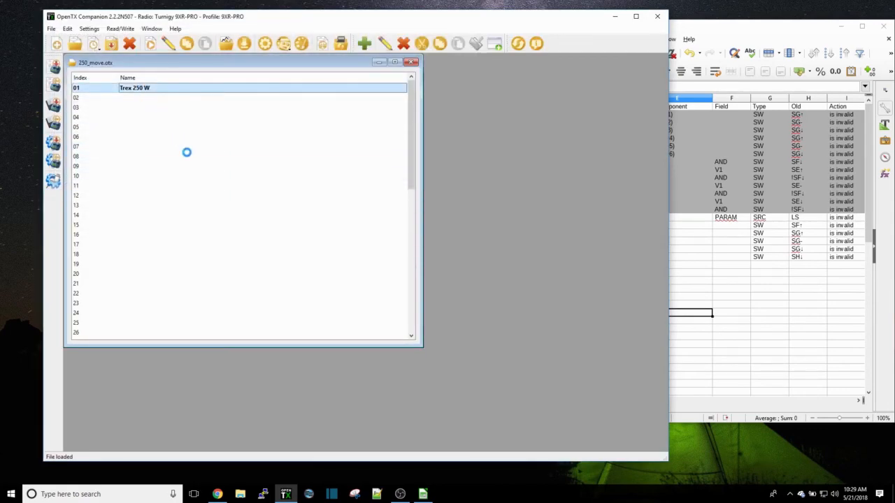
{"action": "left_click", "coordinate": [318, 387]}
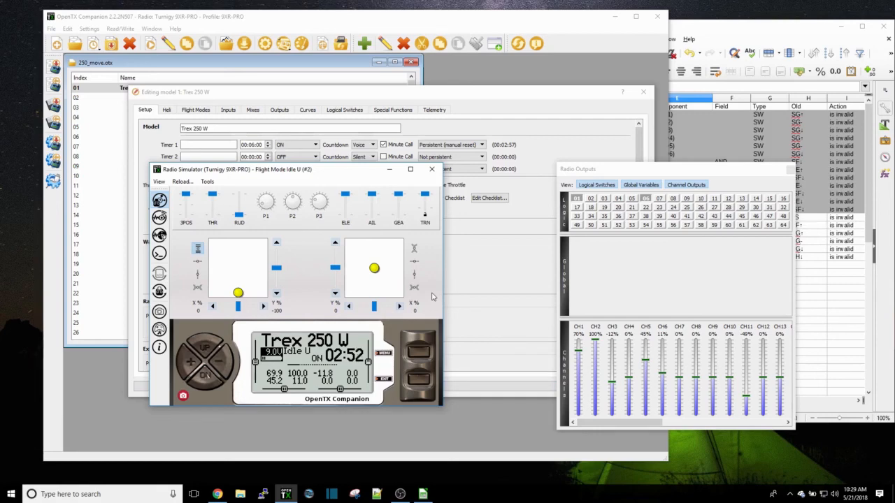
Set the simulated RUD switch up, then test the THR switch twice down and up with the throttle stick at minimum
{"action": "left_click", "coordinate": [239, 197]}
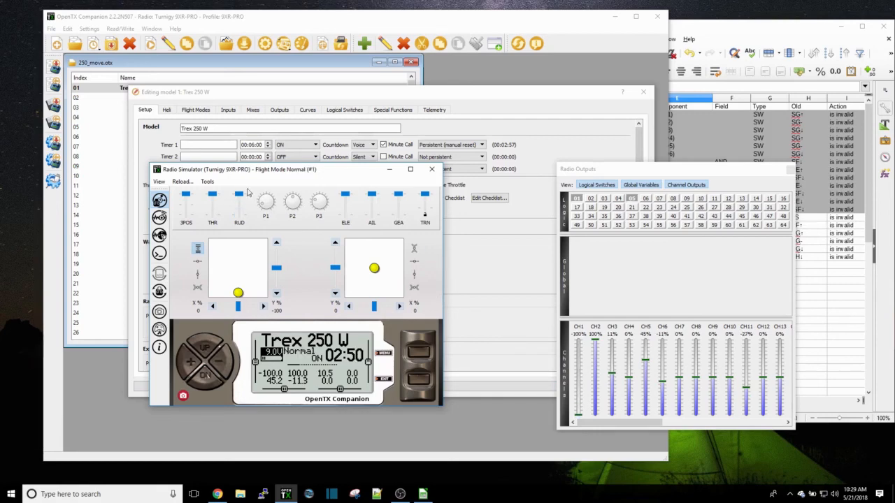
{"action": "left_click_drag", "start_coordinate": [324, 175], "coordinate": [411, 140]}
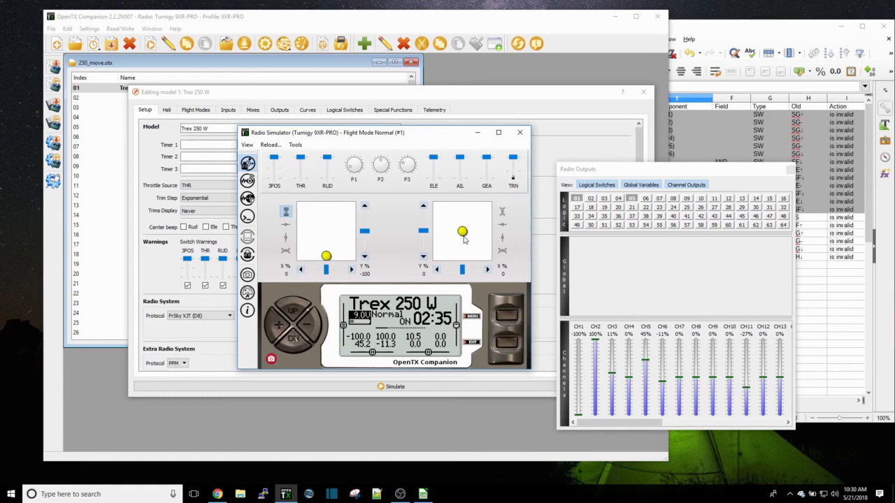
{"action": "left_click", "coordinate": [303, 183]}
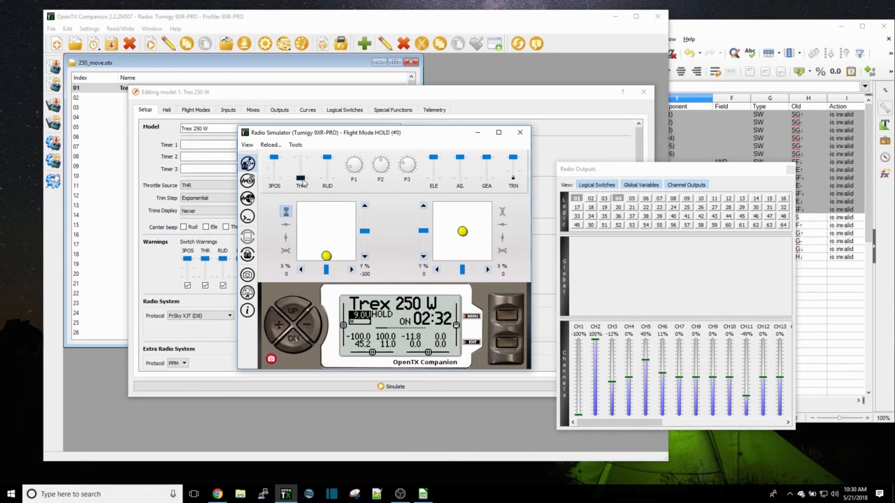
{"action": "left_click_drag", "start_coordinate": [302, 181], "coordinate": [301, 163]}
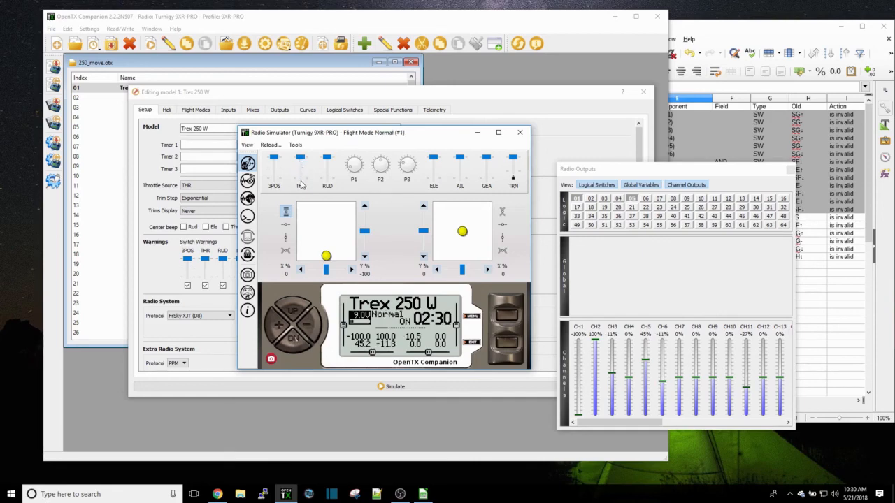
{"action": "left_click", "coordinate": [301, 183]}
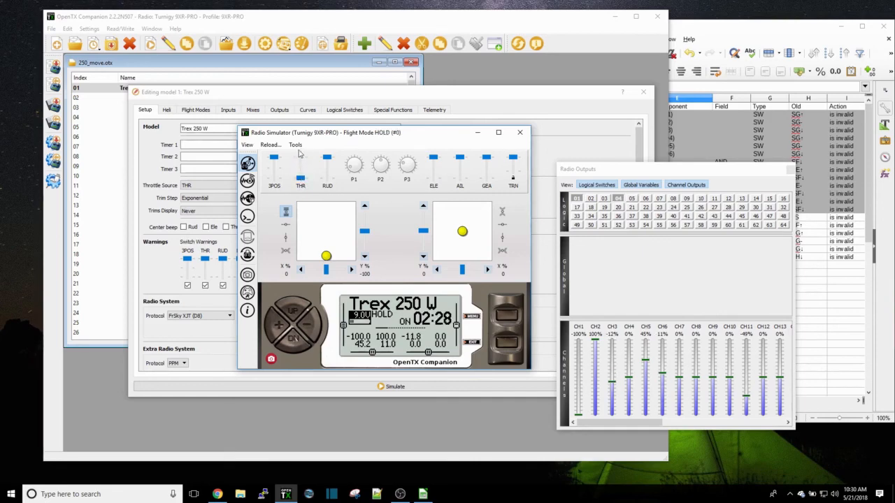
{"action": "left_click", "coordinate": [301, 160]}
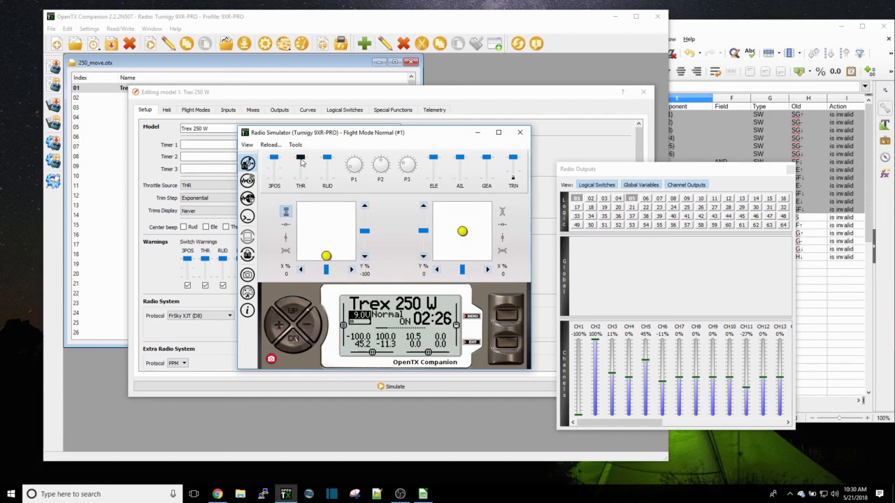
Raise the simulated throttle stick to about 9% and test the THR switch in both positions, leaving it down
{"action": "left_click_drag", "start_coordinate": [328, 254], "coordinate": [326, 229]}
{"action": "left_click", "coordinate": [303, 182]}
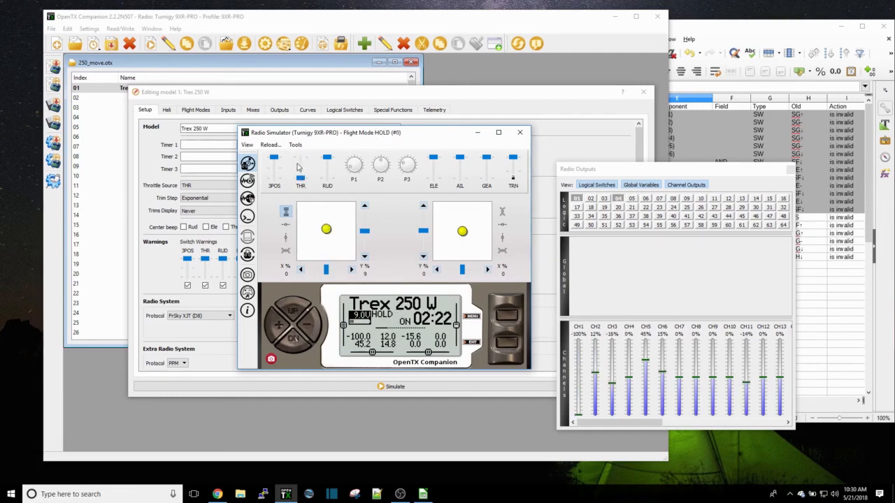
{"action": "left_click", "coordinate": [300, 163]}
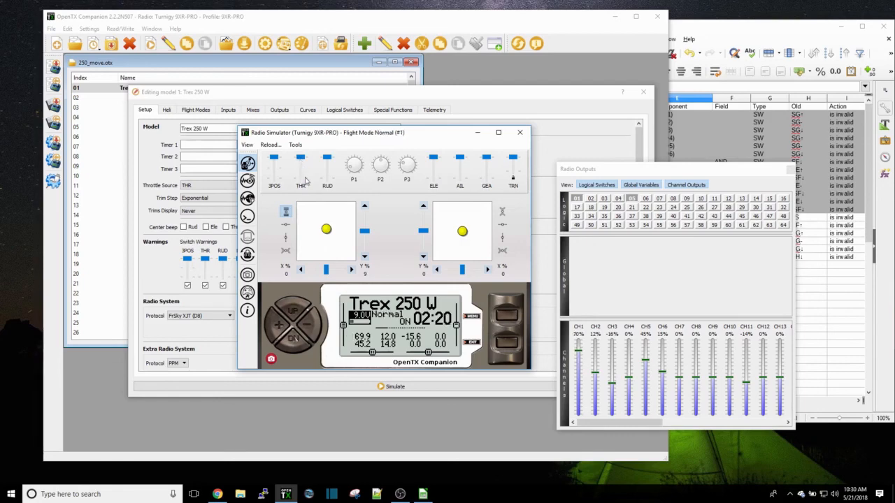
{"action": "left_click", "coordinate": [302, 182]}
{"action": "left_click", "coordinate": [301, 177]}
{"action": "left_click", "coordinate": [300, 180]}
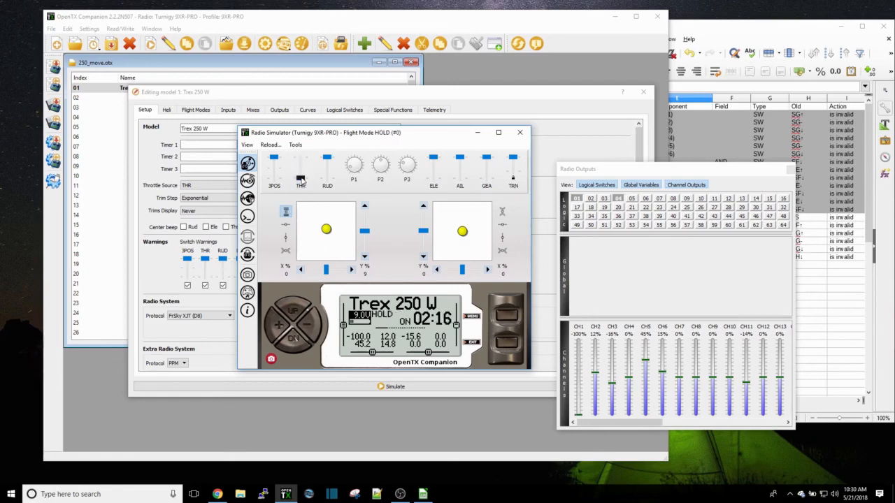
Test the simulated AIL, GEA and THR switches in their down and up positions, leaving all three up
{"action": "left_click", "coordinate": [459, 178]}
{"action": "left_click", "coordinate": [460, 168]}
{"action": "left_click", "coordinate": [460, 178]}
{"action": "left_click", "coordinate": [304, 164]}
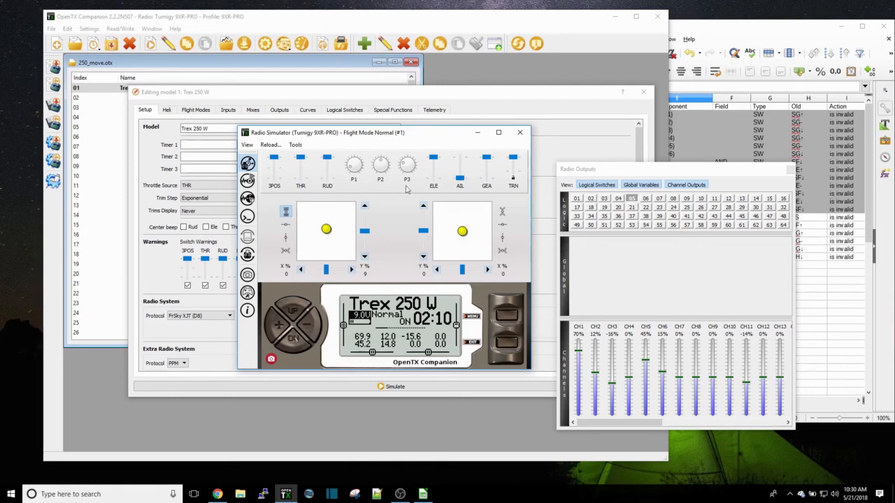
{"action": "left_click", "coordinate": [488, 179]}
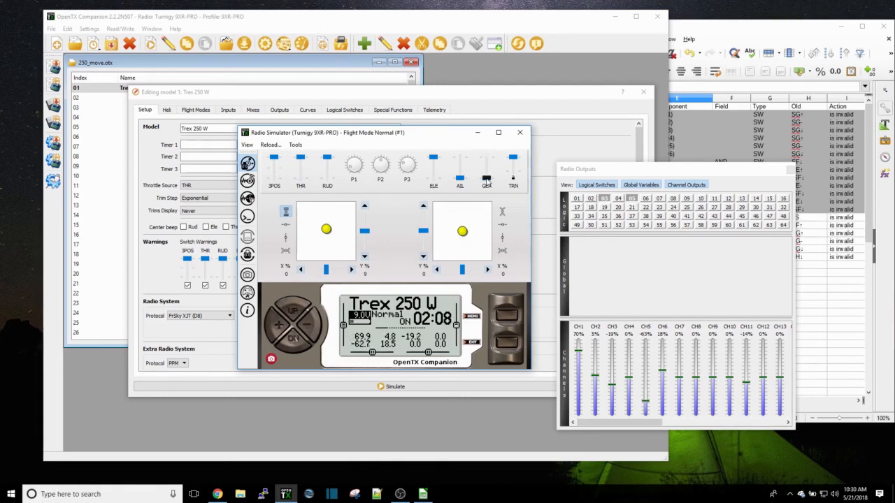
{"action": "left_click", "coordinate": [487, 166]}
{"action": "left_click", "coordinate": [460, 166]}
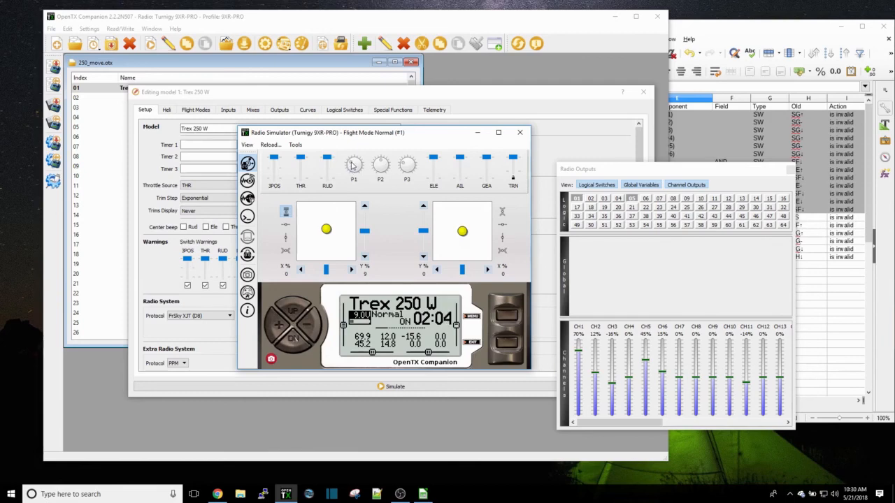
{"action": "left_click", "coordinate": [298, 177]}
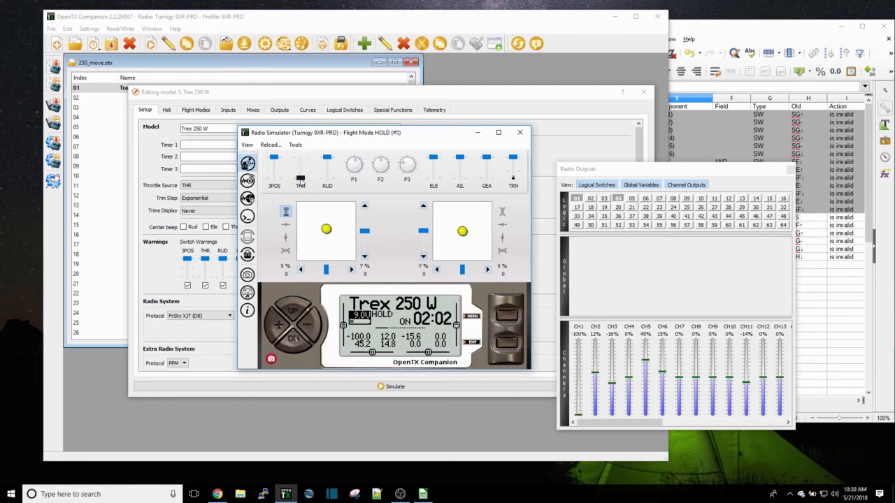
{"action": "left_click", "coordinate": [302, 157]}
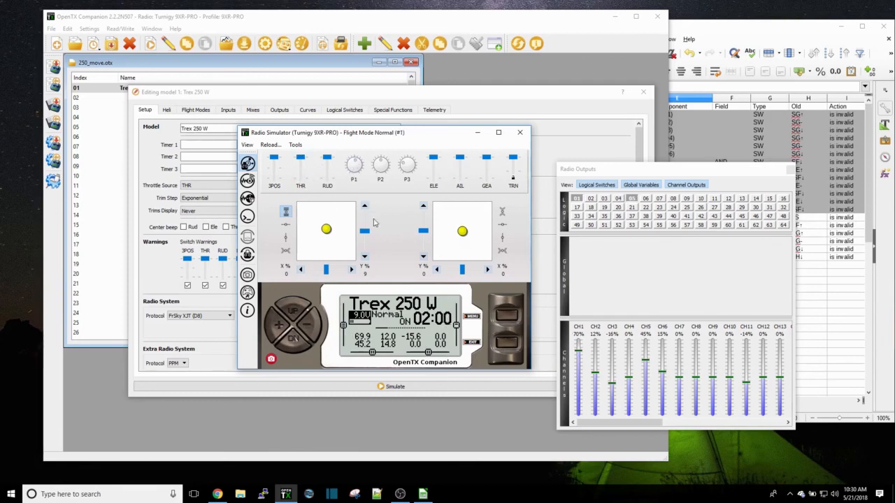